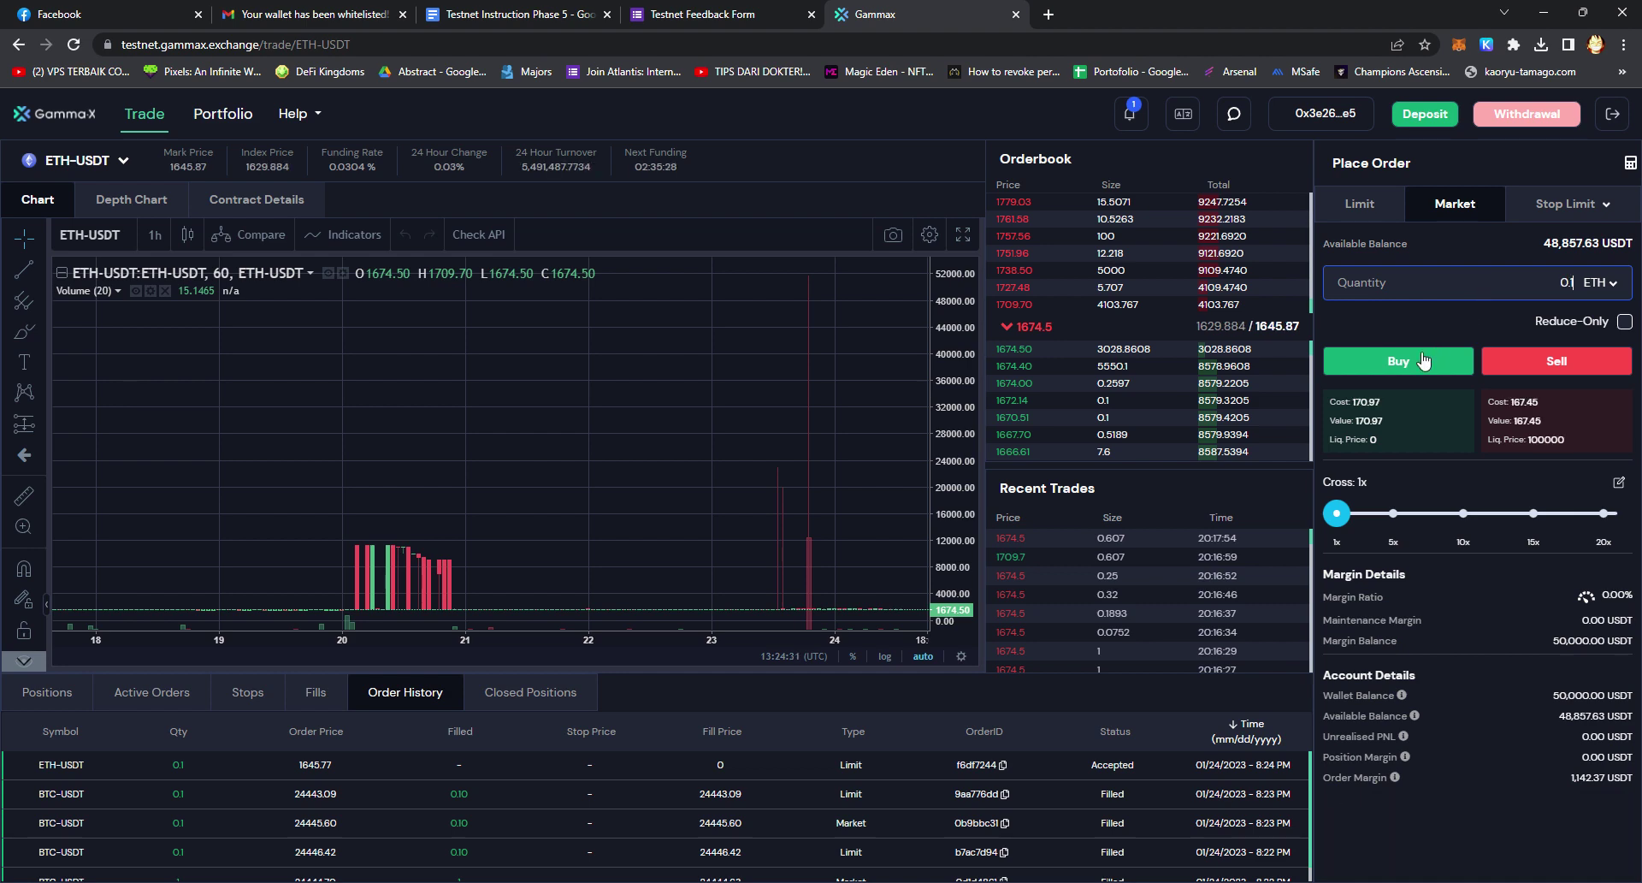
# Buy 0.1 ETH at market with the ETH-USDT cross margin set to 5x and show the account's fills
pyautogui.moveTo(1337, 513); pyautogui.dragTo(1394, 513)
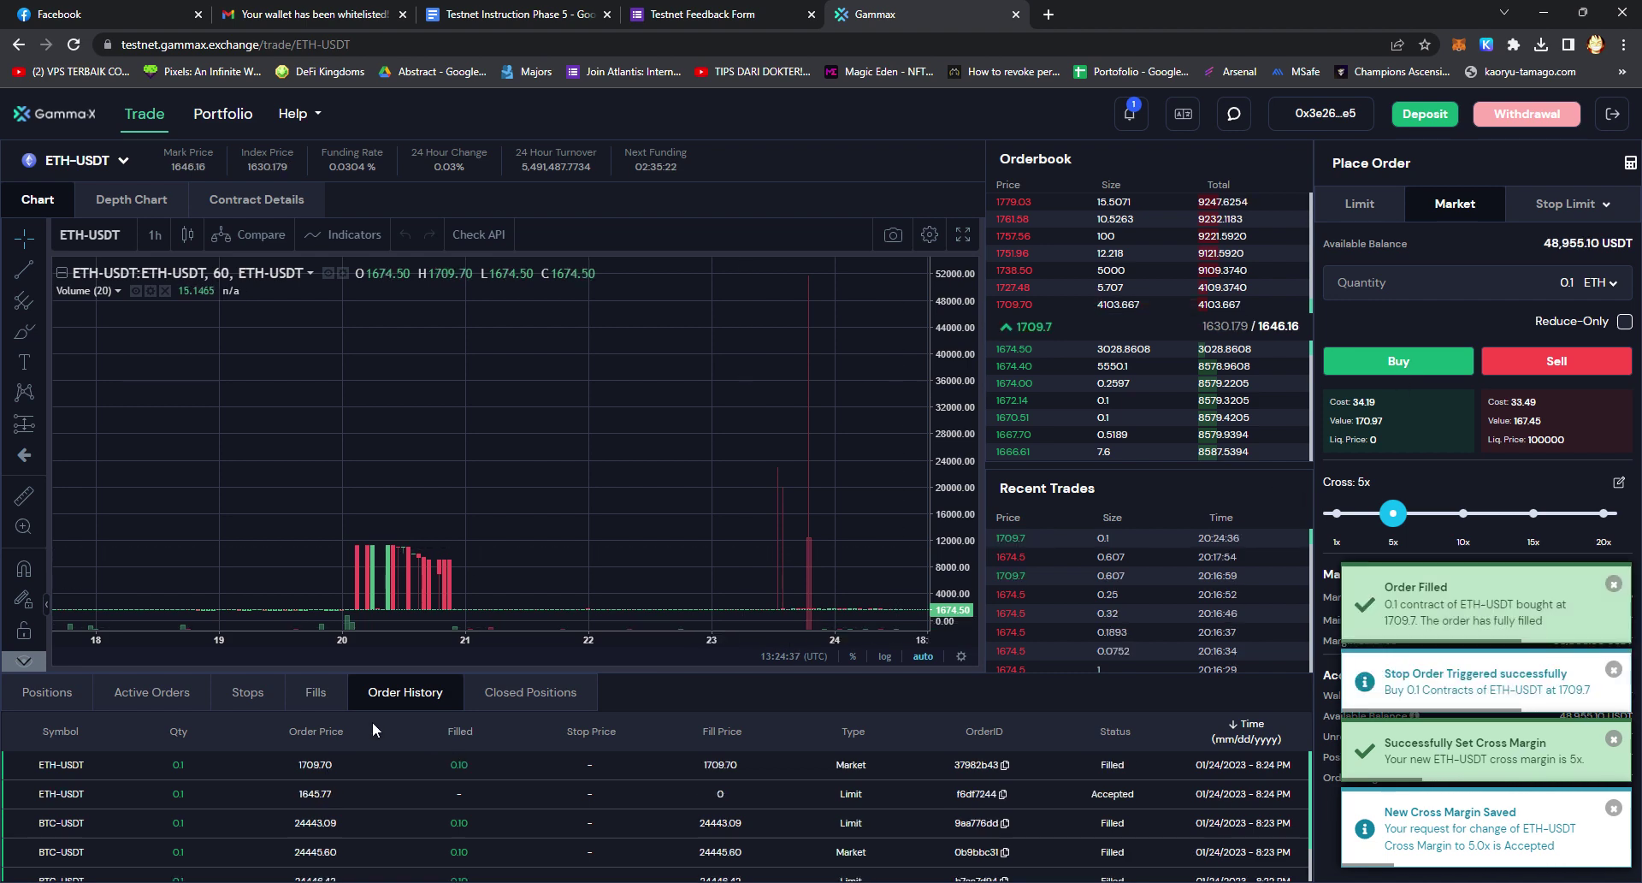
pyautogui.click(317, 693)
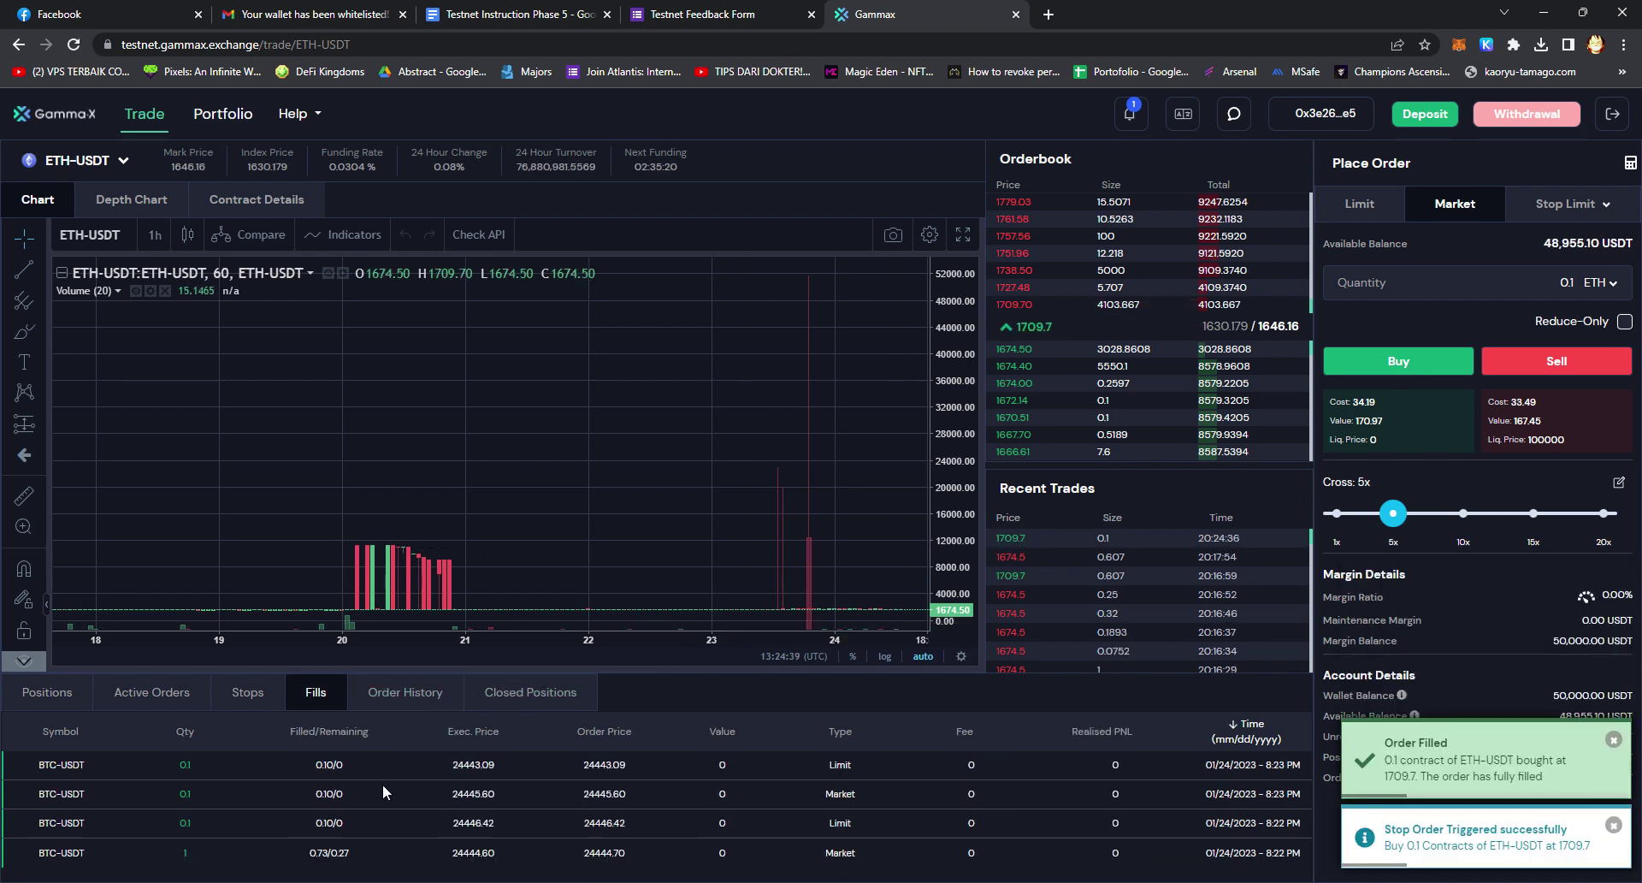
pyautogui.click(405, 692)
pyautogui.click(340, 694)
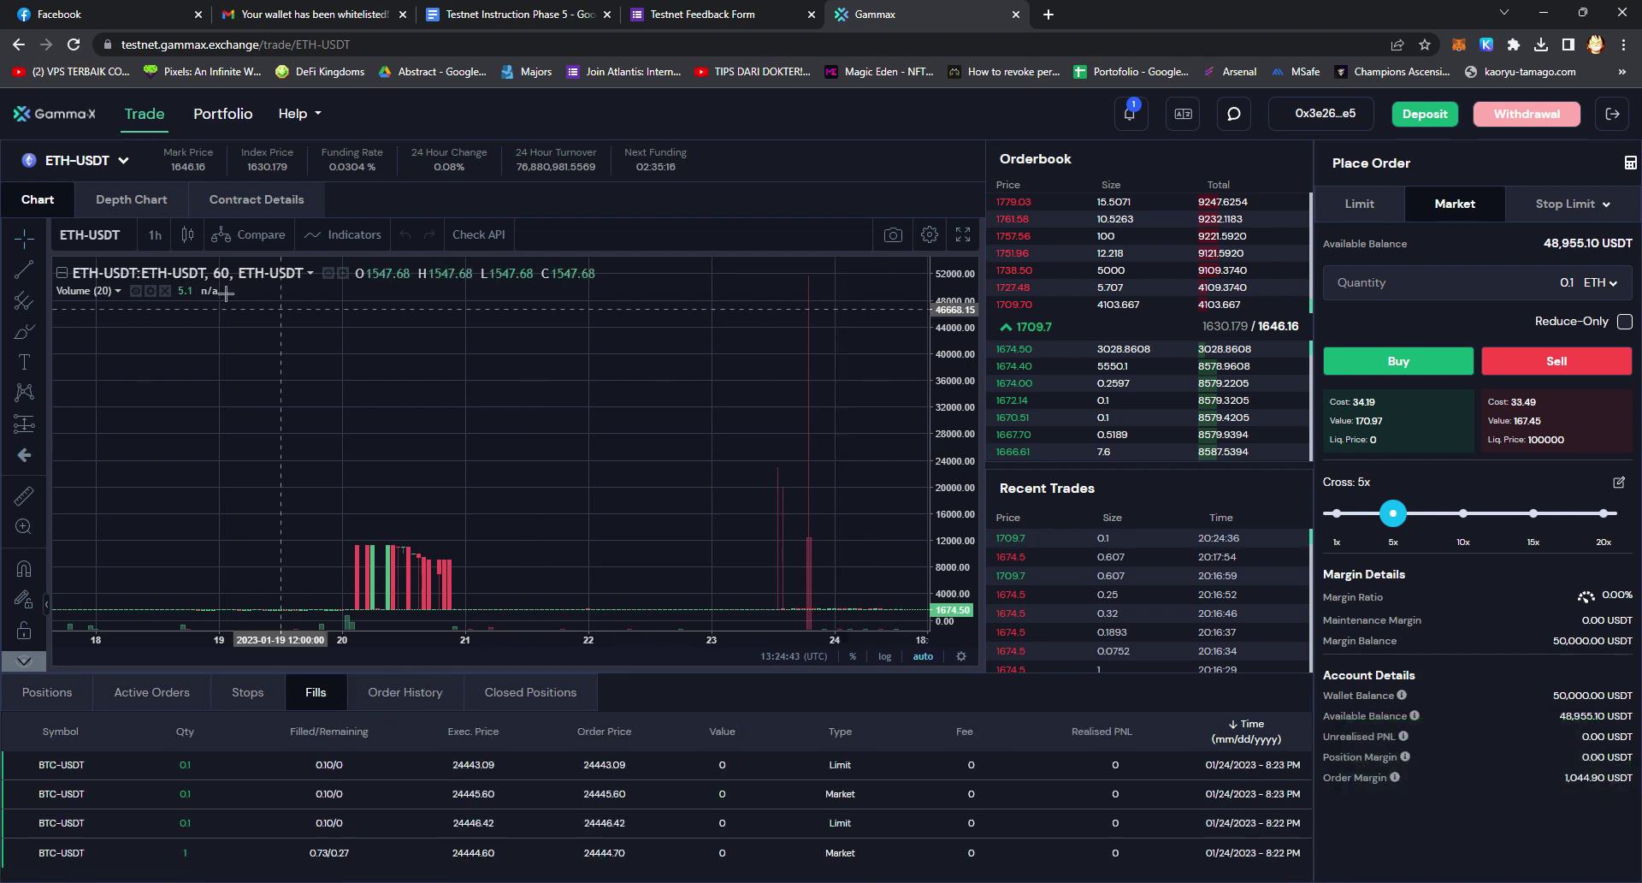
# Switch to the LINK-USDT market and place a limit buy order for 9.1 LINK with 5x cross margin
pyautogui.click(77, 160)
pyautogui.click(70, 265)
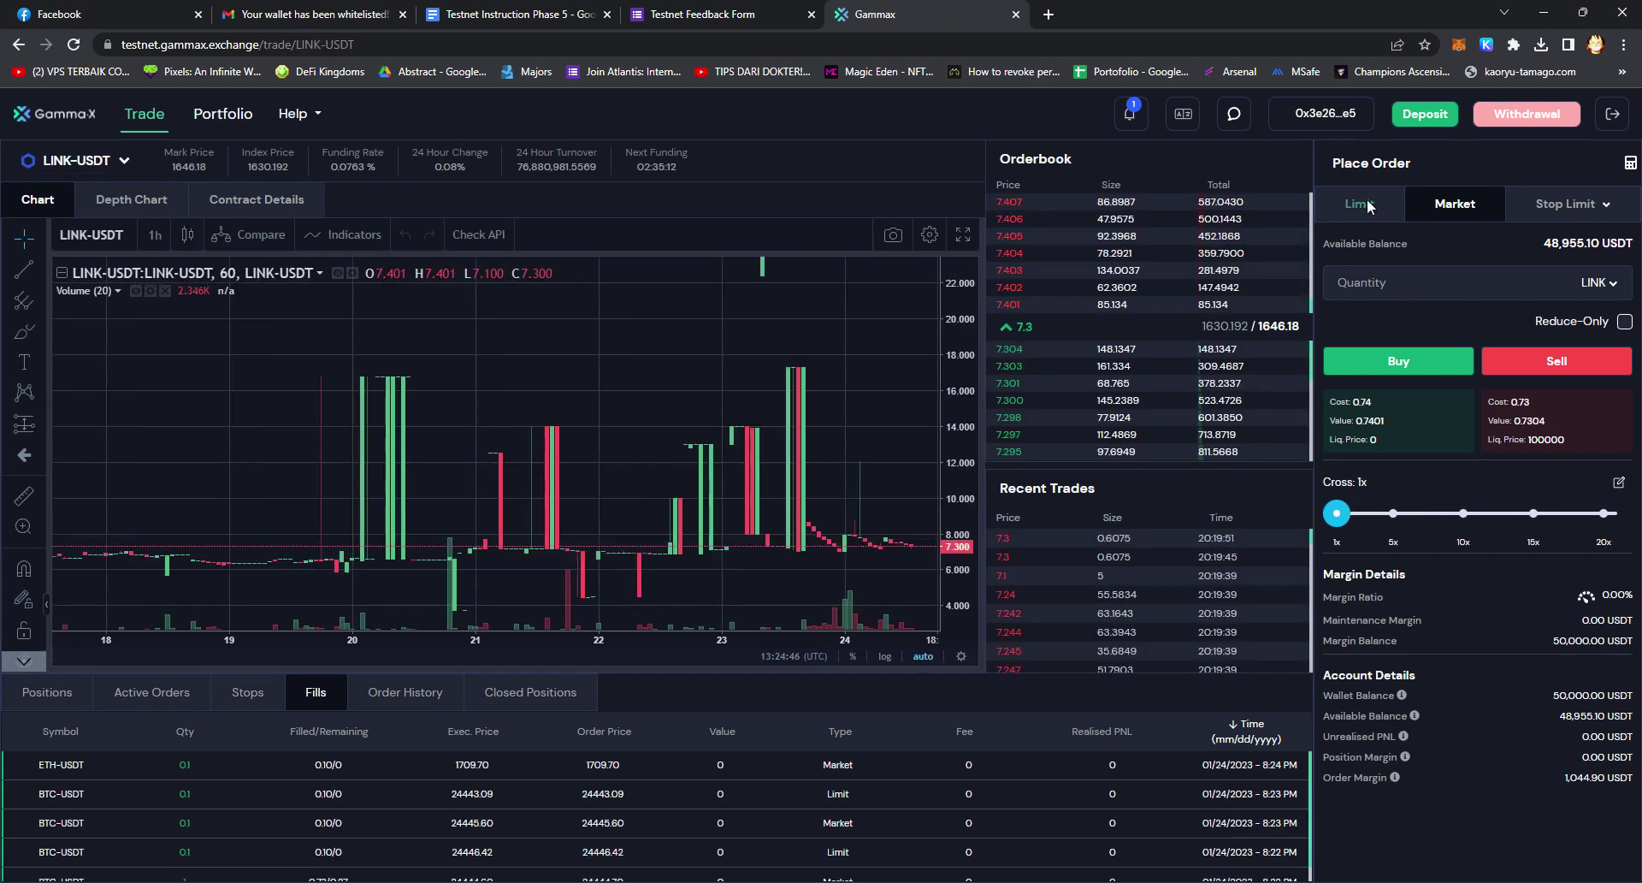
pyautogui.click(1372, 210)
pyautogui.click(1422, 329)
pyautogui.write('9')
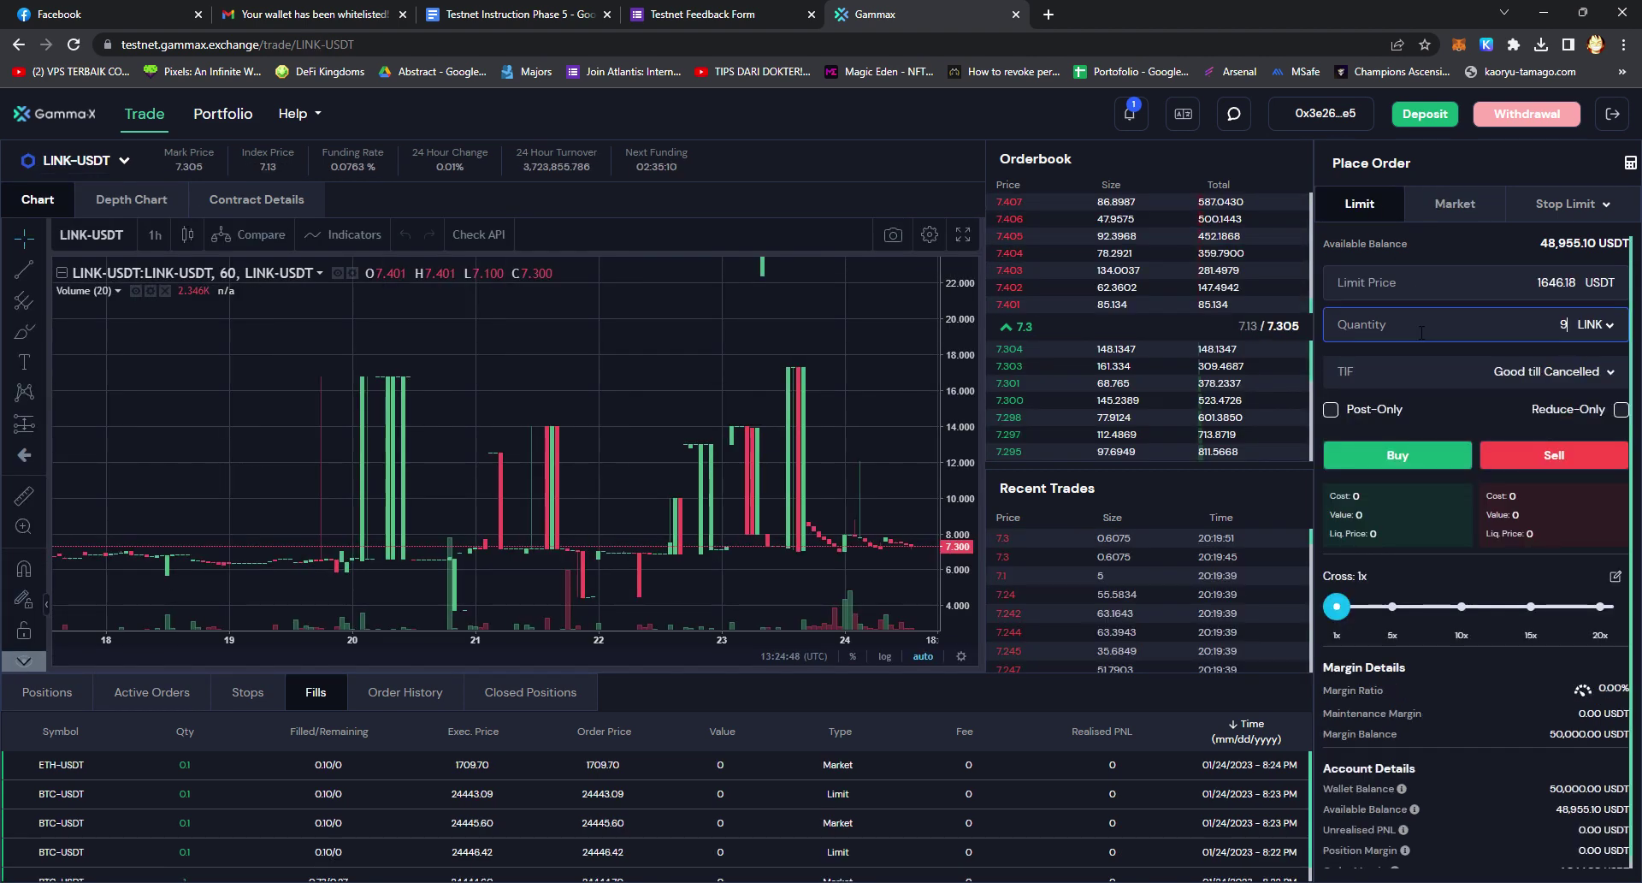
pyautogui.write('.1')
pyautogui.moveTo(1336, 606); pyautogui.dragTo(1393, 607)
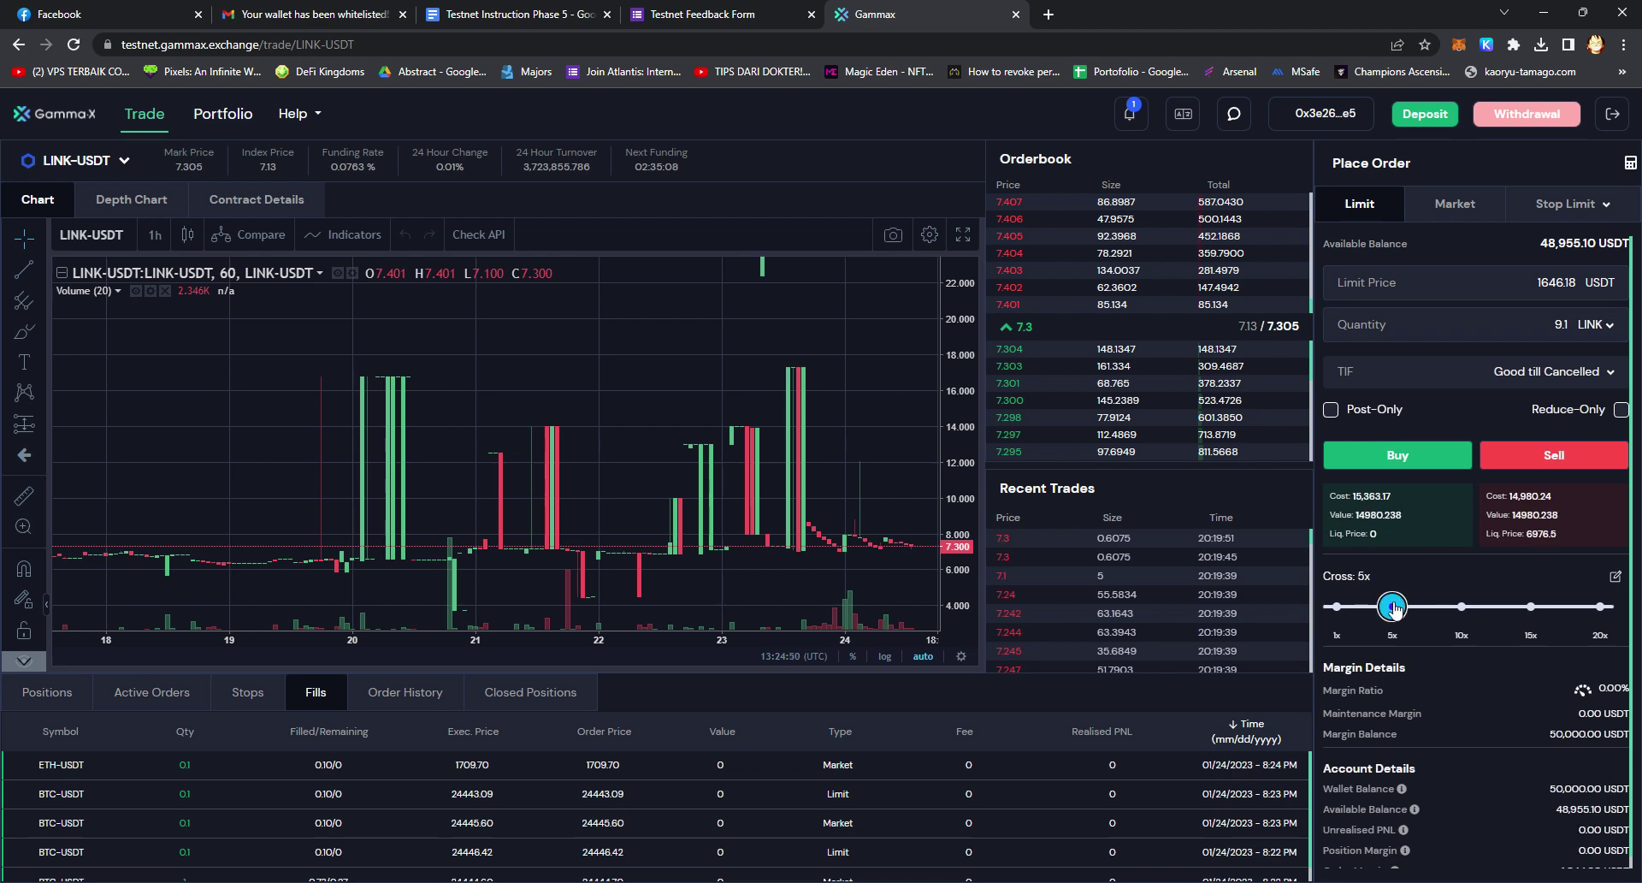
pyautogui.click(1415, 460)
# Place a market buy order for 0.1 LINK
pyautogui.click(1449, 214)
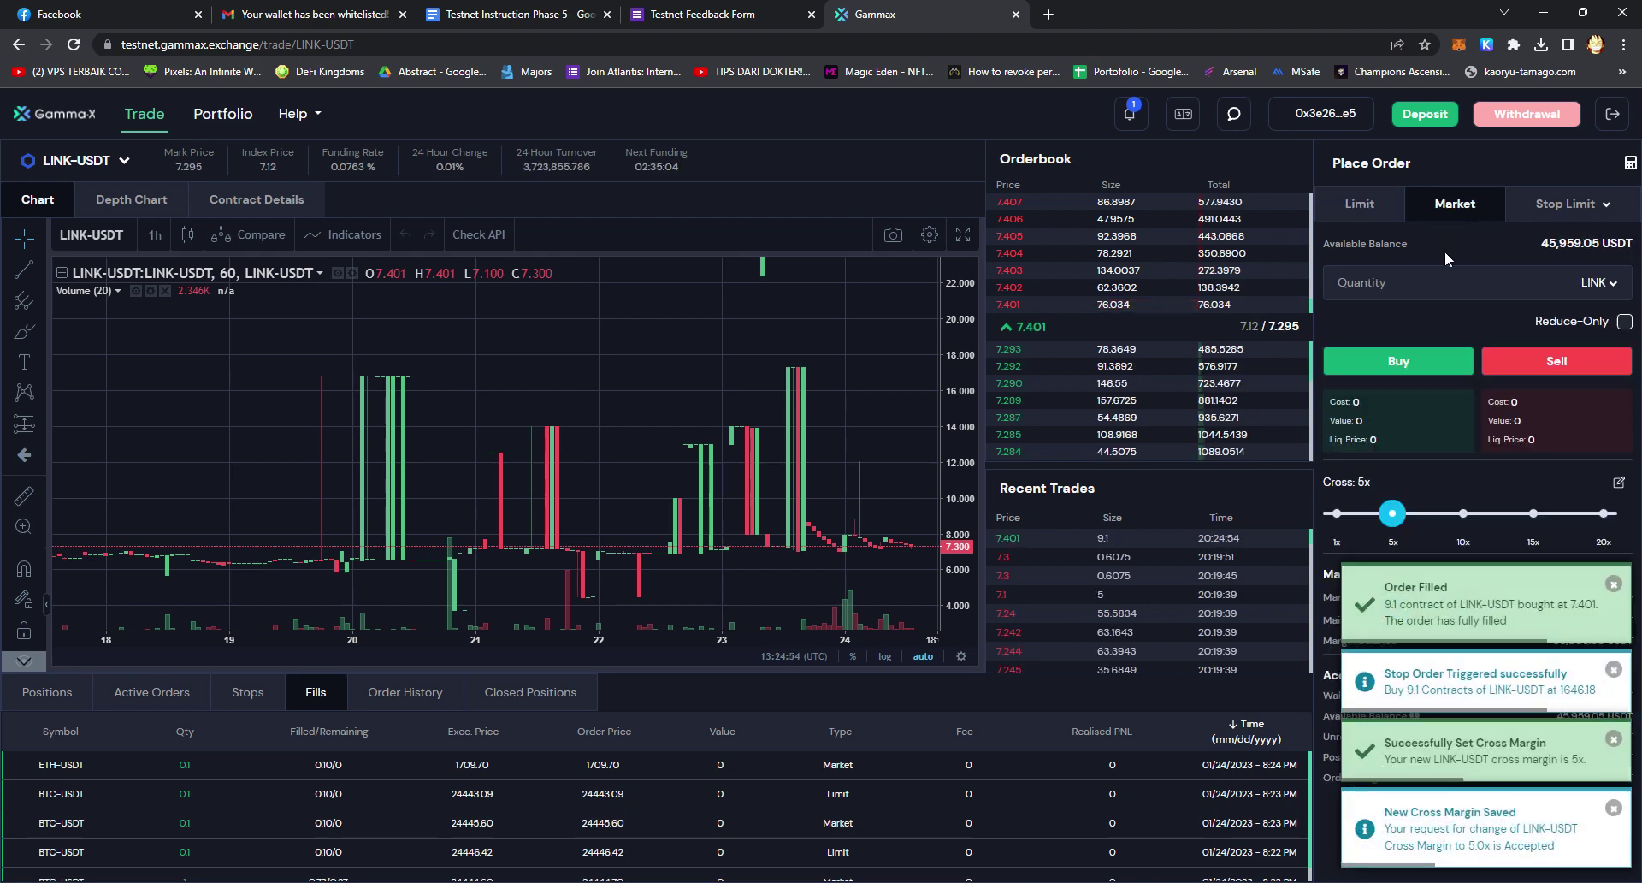
pyautogui.click(1453, 283)
pyautogui.write('0.1')
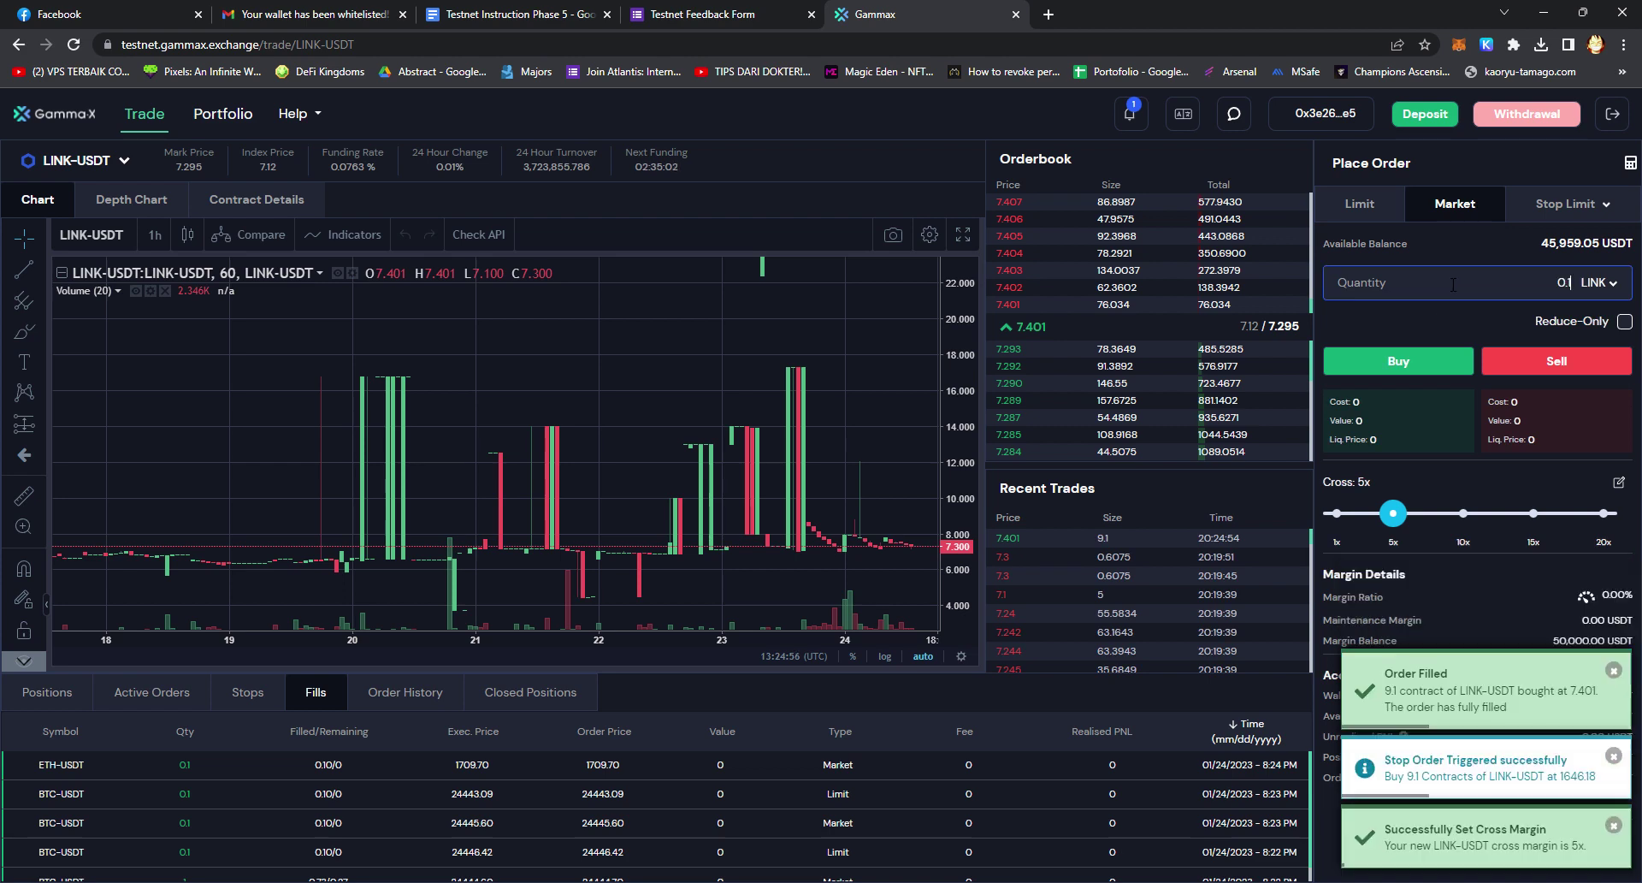
pyautogui.click(1405, 368)
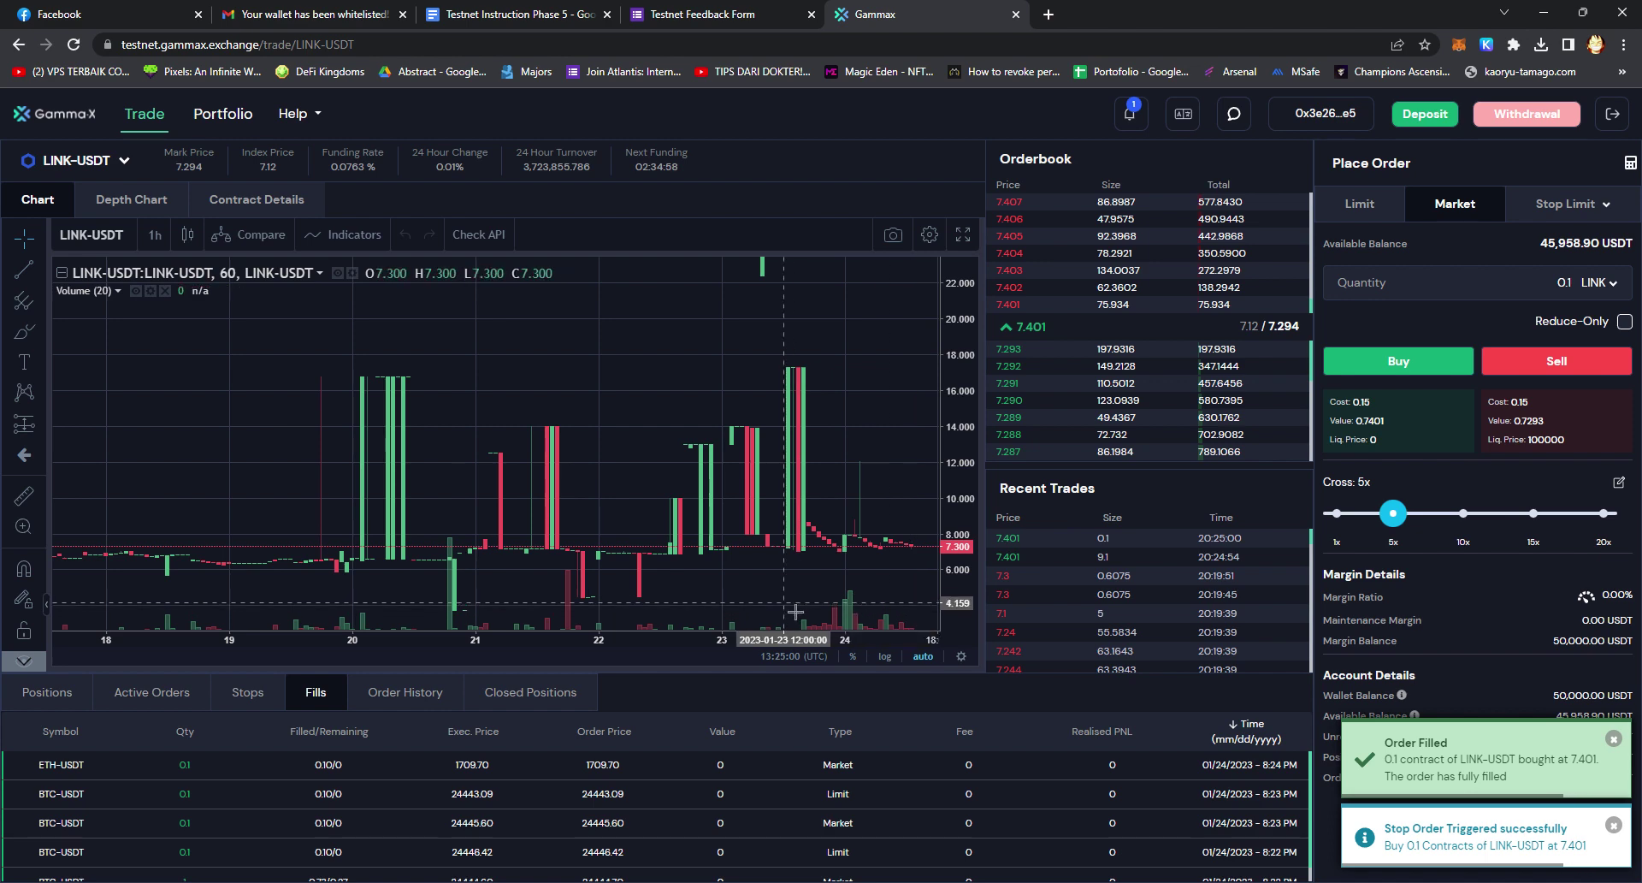
# Switch to the 1INCH-USDT market and place a limit buy order for a quantity of 1
pyautogui.click(102, 162)
pyautogui.click(75, 299)
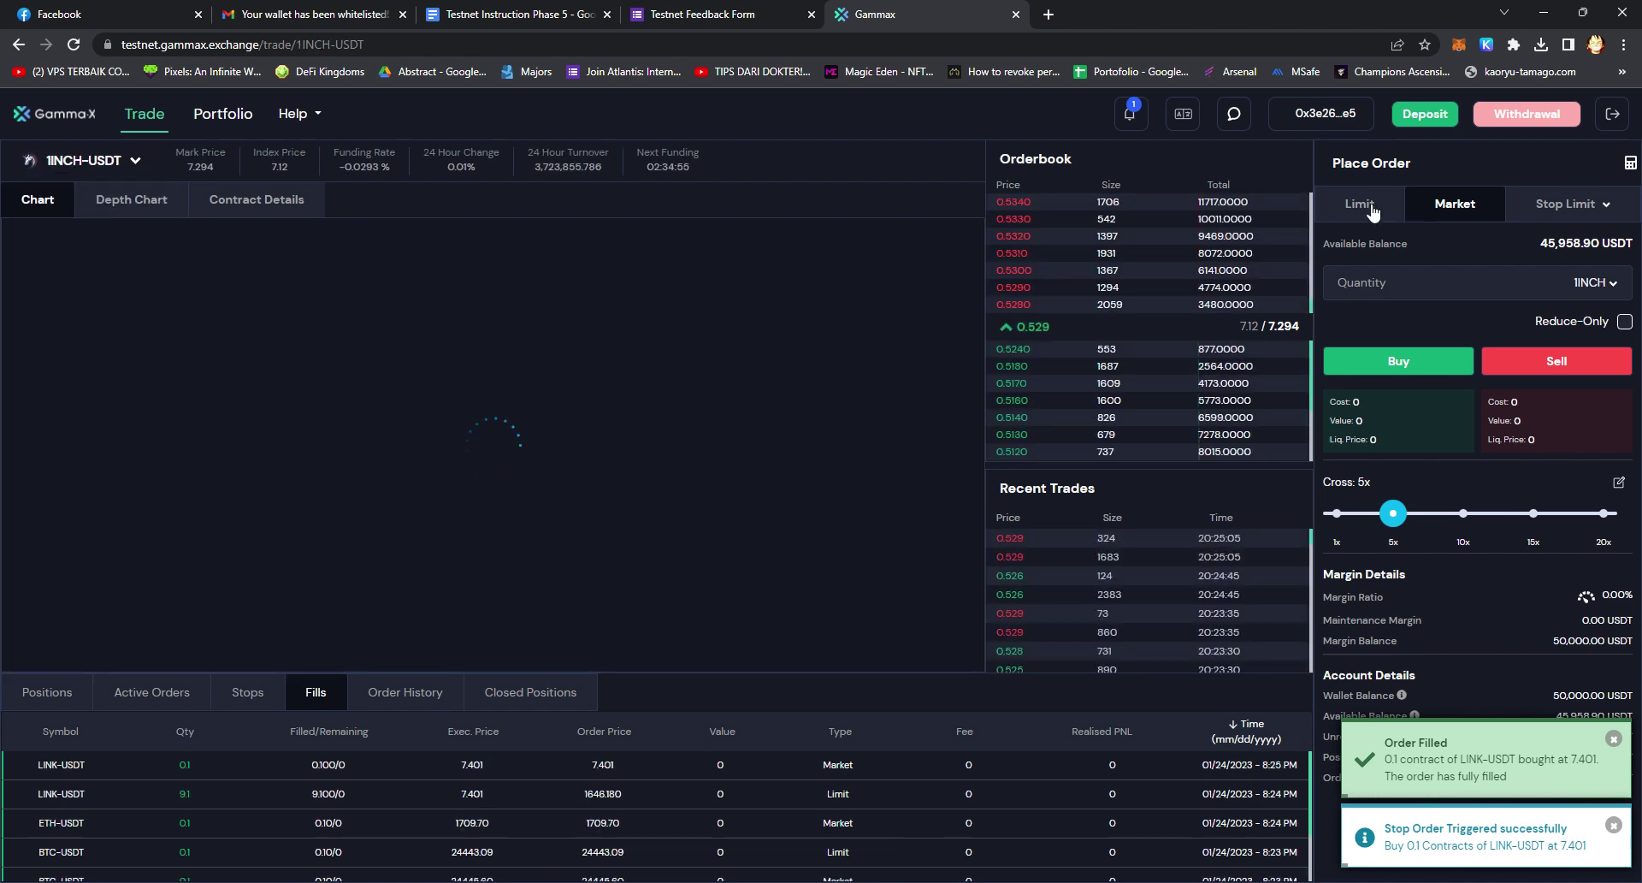
pyautogui.click(1362, 204)
pyautogui.click(1435, 336)
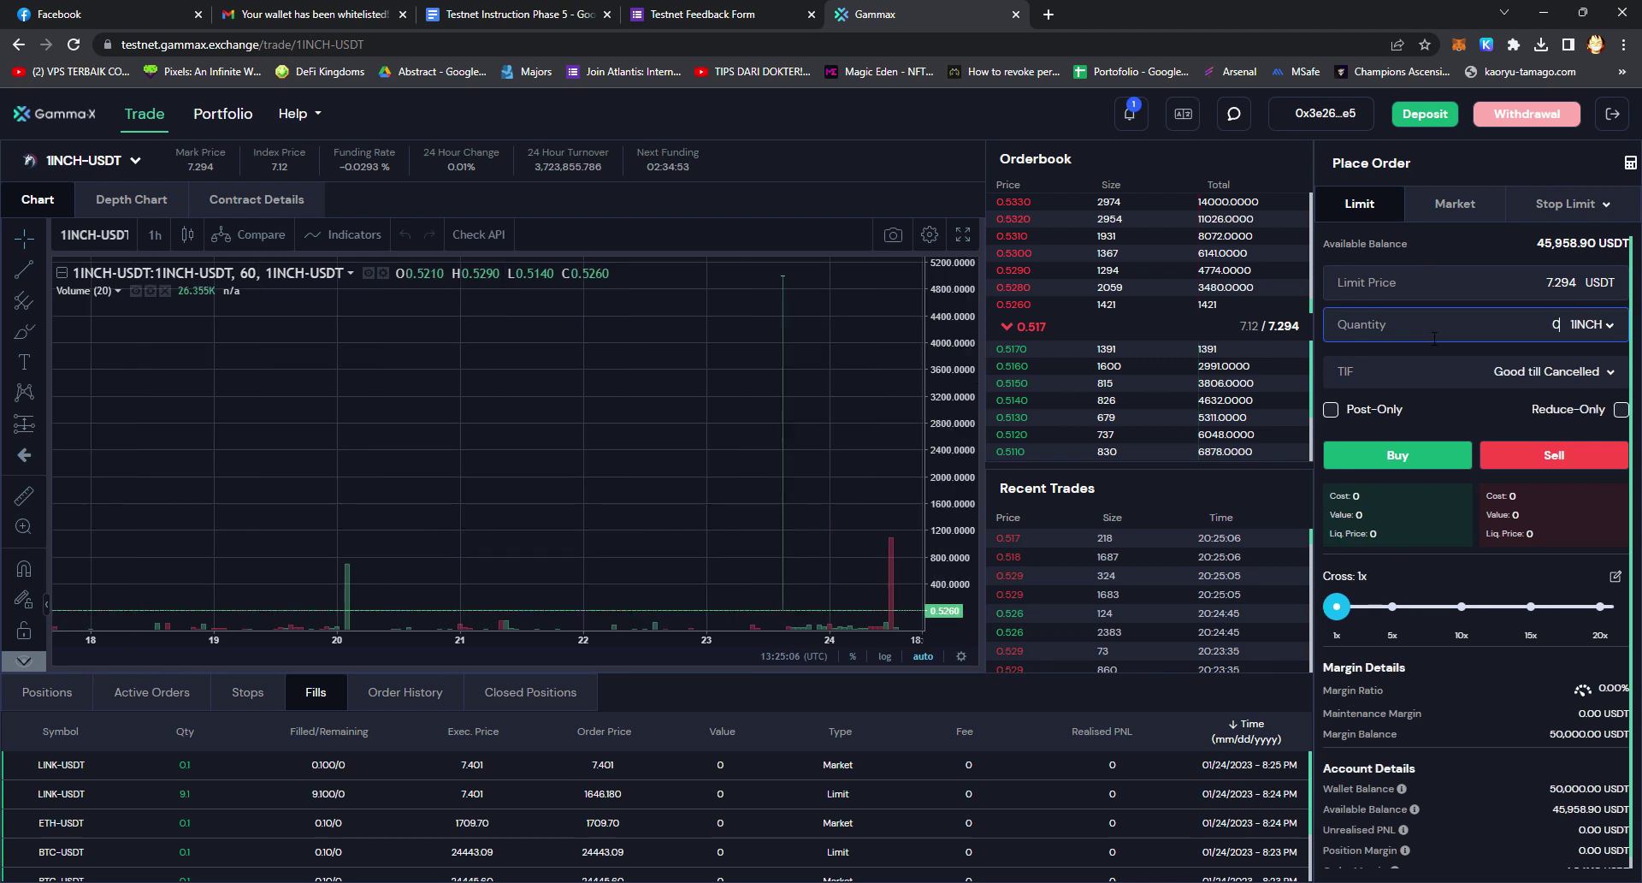
pyautogui.write('1')
pyautogui.click(1403, 454)
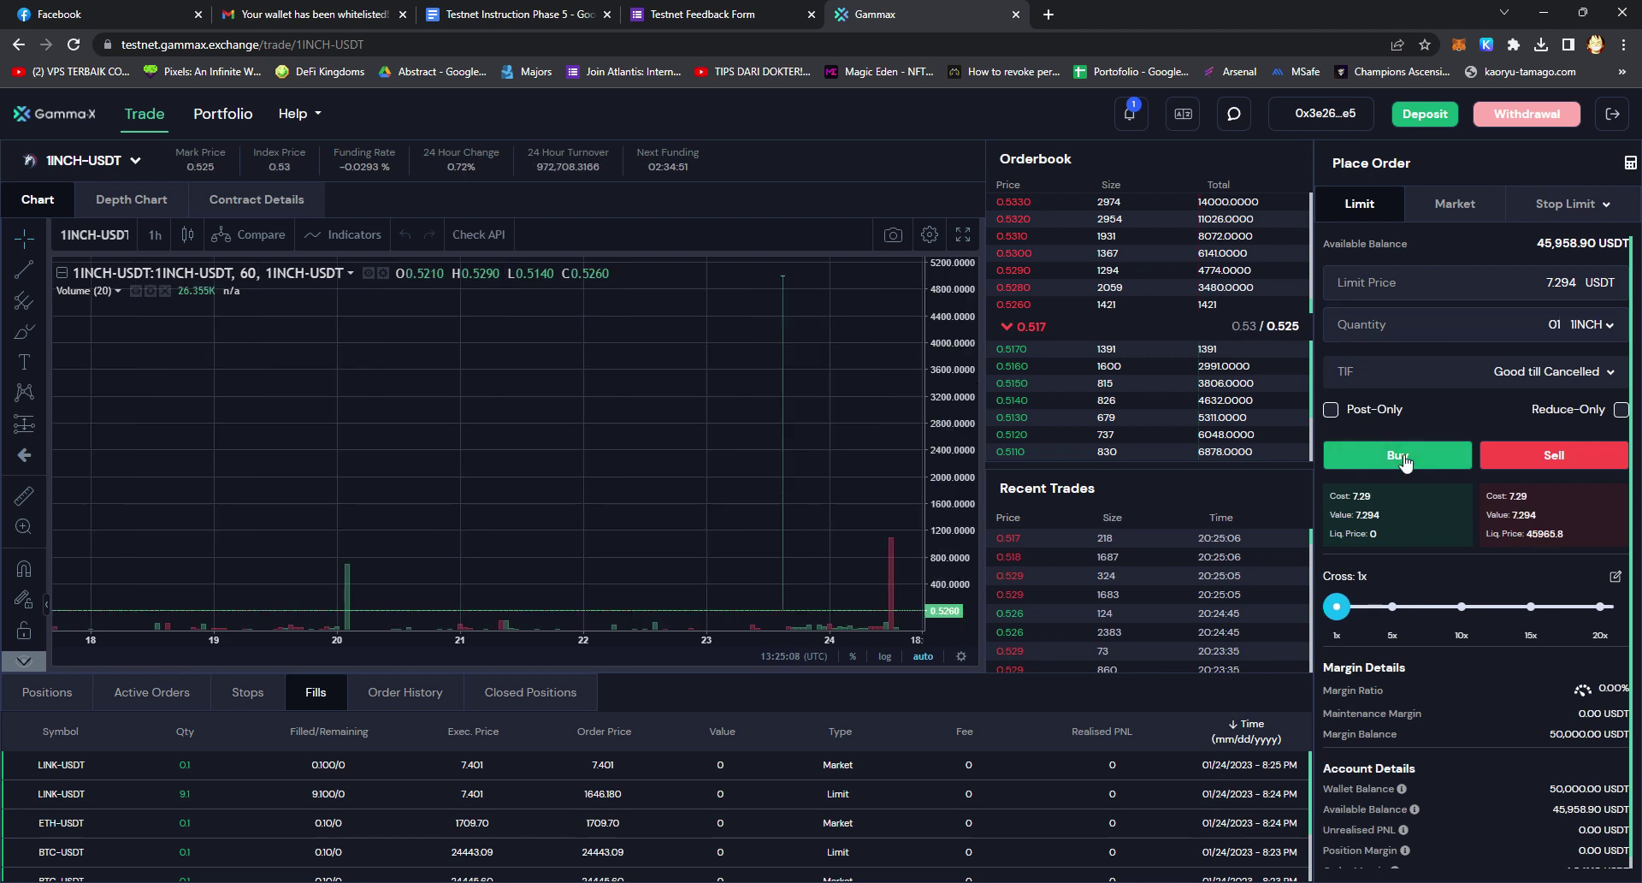
# Set the 1INCH-USDT cross margin to 5x and place a market buy order for a quantity of 1
pyautogui.click(1453, 206)
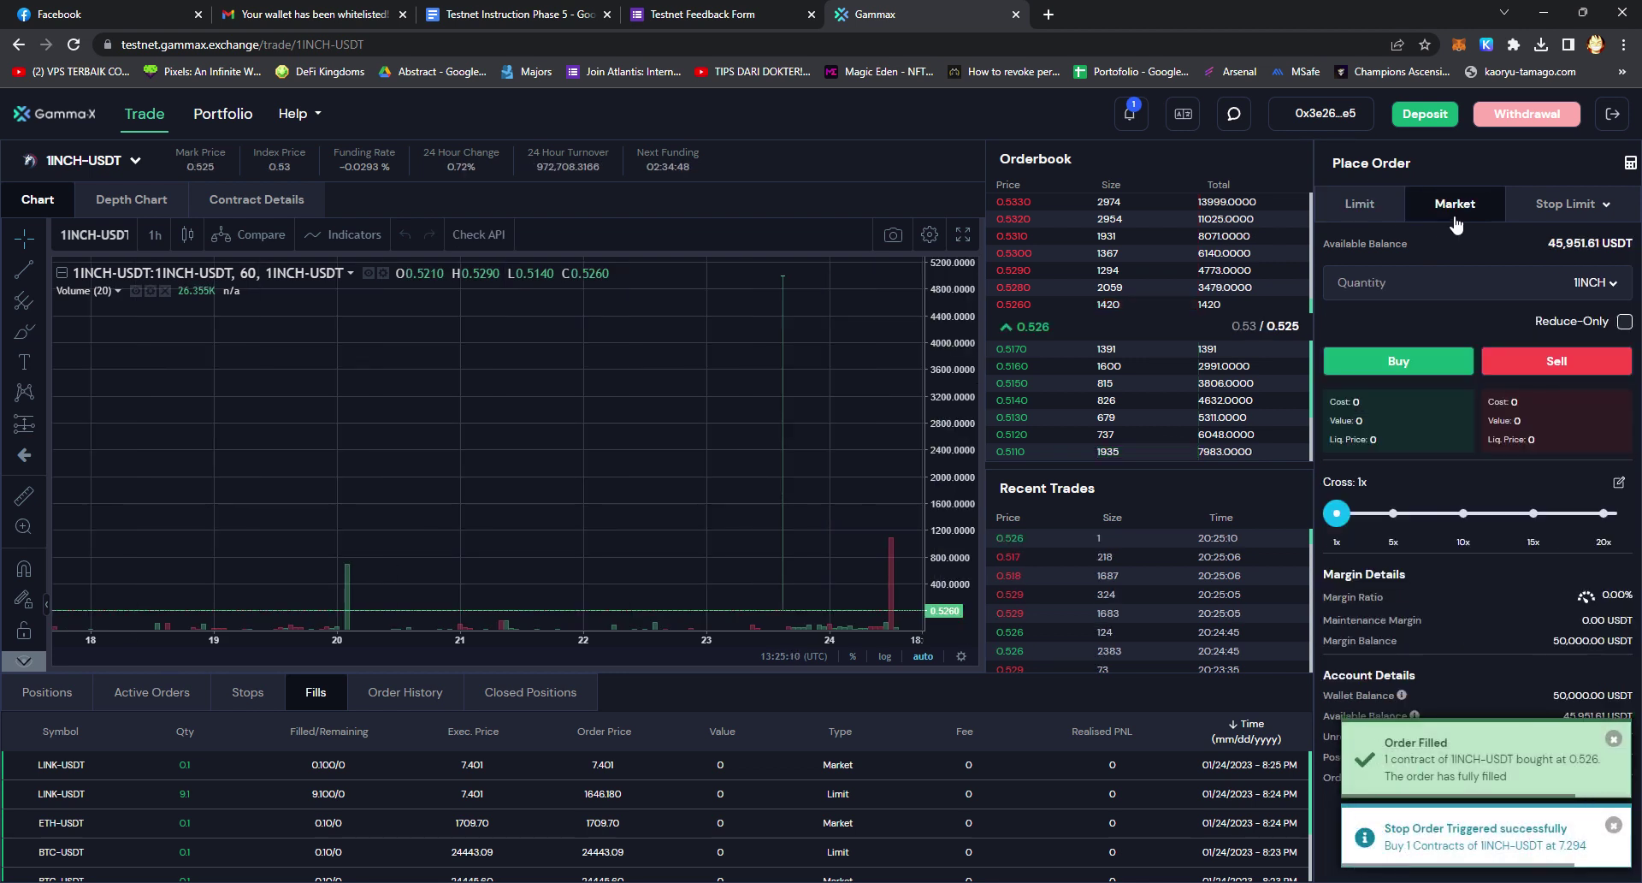
pyautogui.moveTo(1338, 510); pyautogui.dragTo(1394, 514)
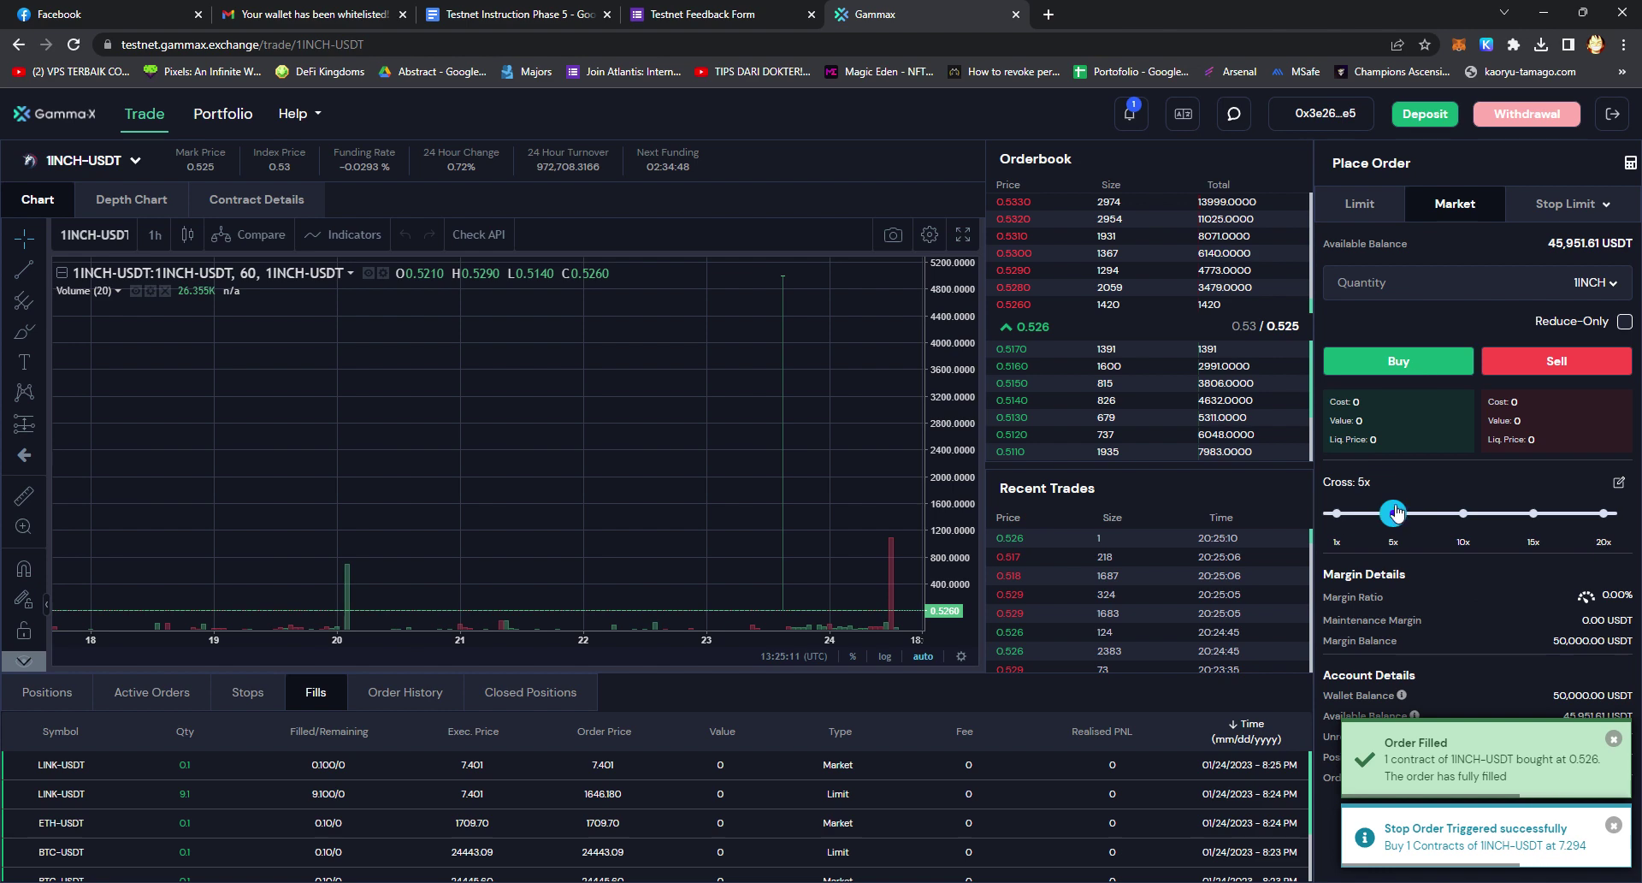
pyautogui.click(1383, 286)
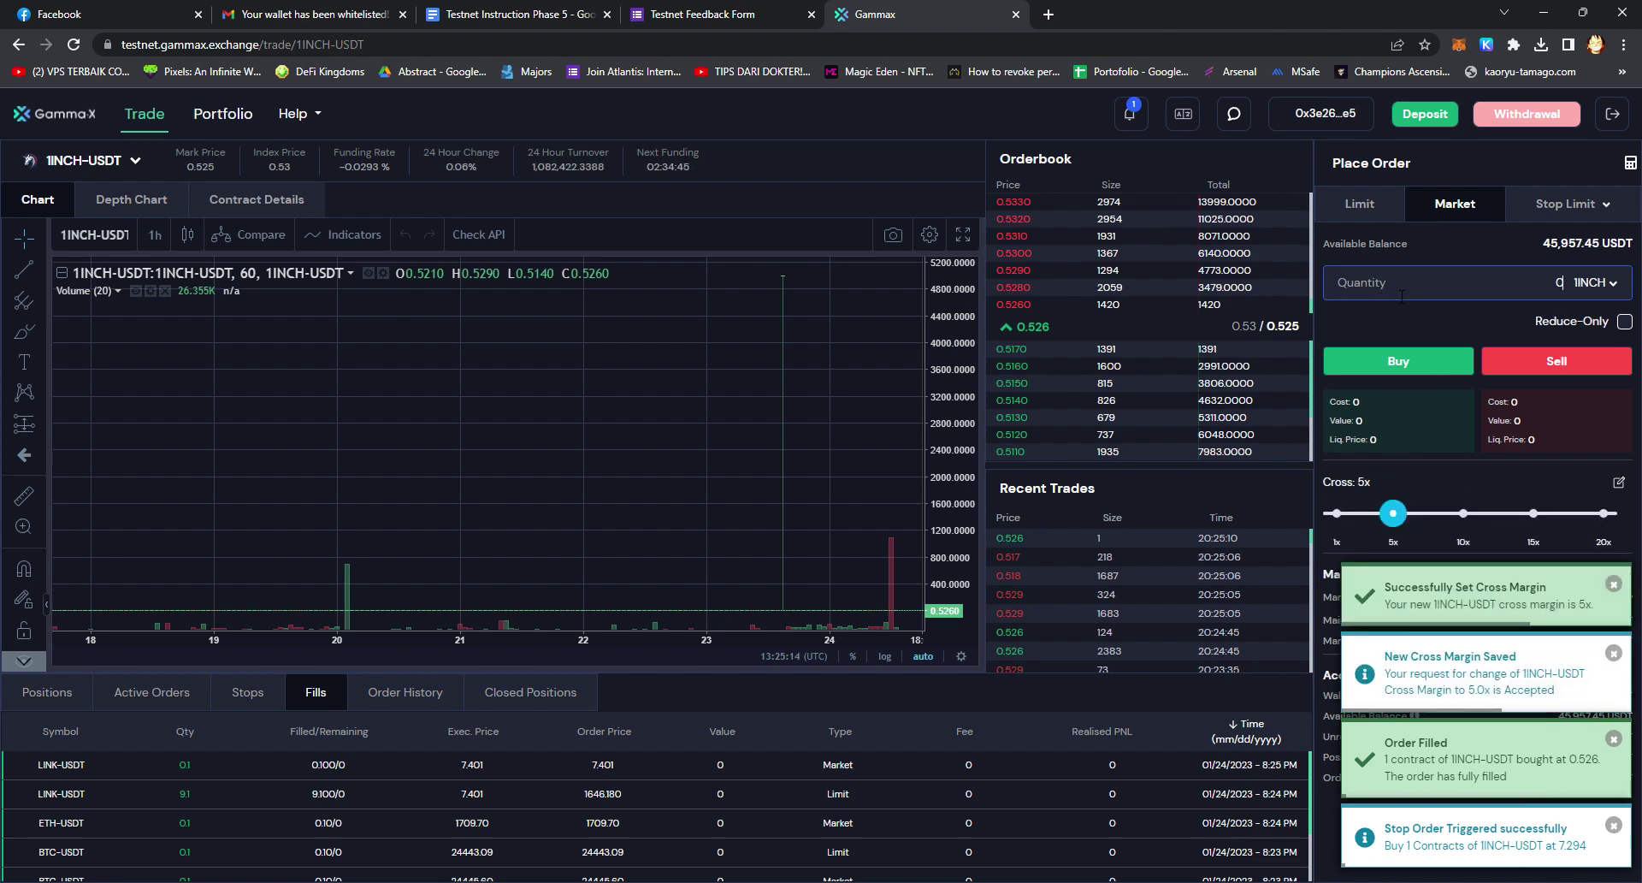
pyautogui.write('1')
pyautogui.click(1399, 361)
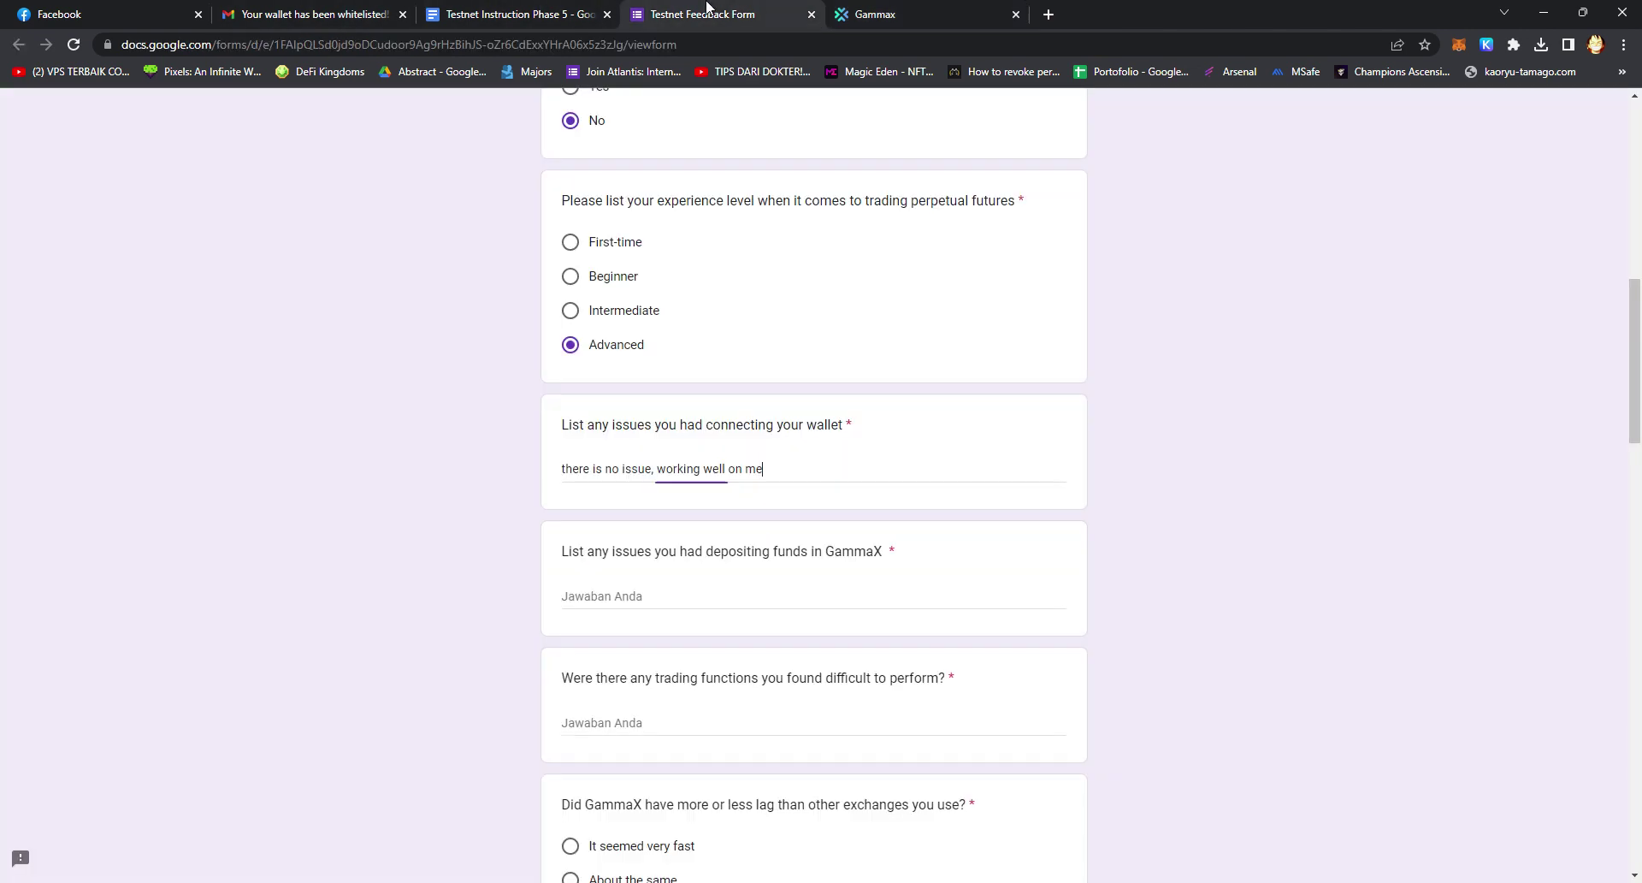
# Switch to the Testnet Feedback Form and answer the question about difficult trading functions with "not found"
pyautogui.click(702, 14)
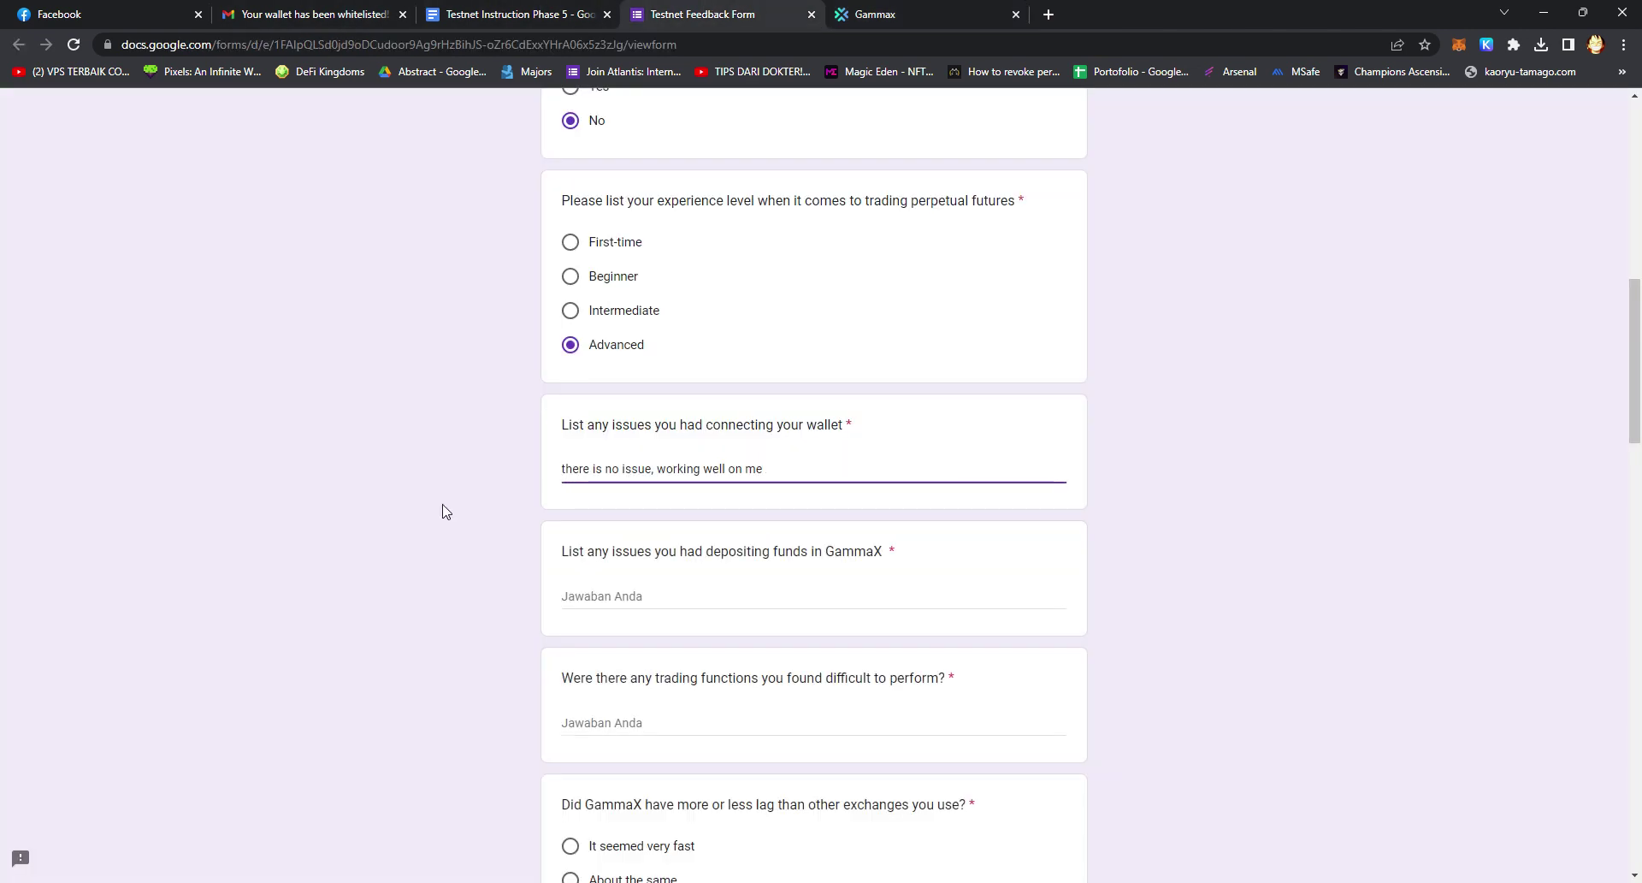
pyautogui.scroll(-2, 445, 479)
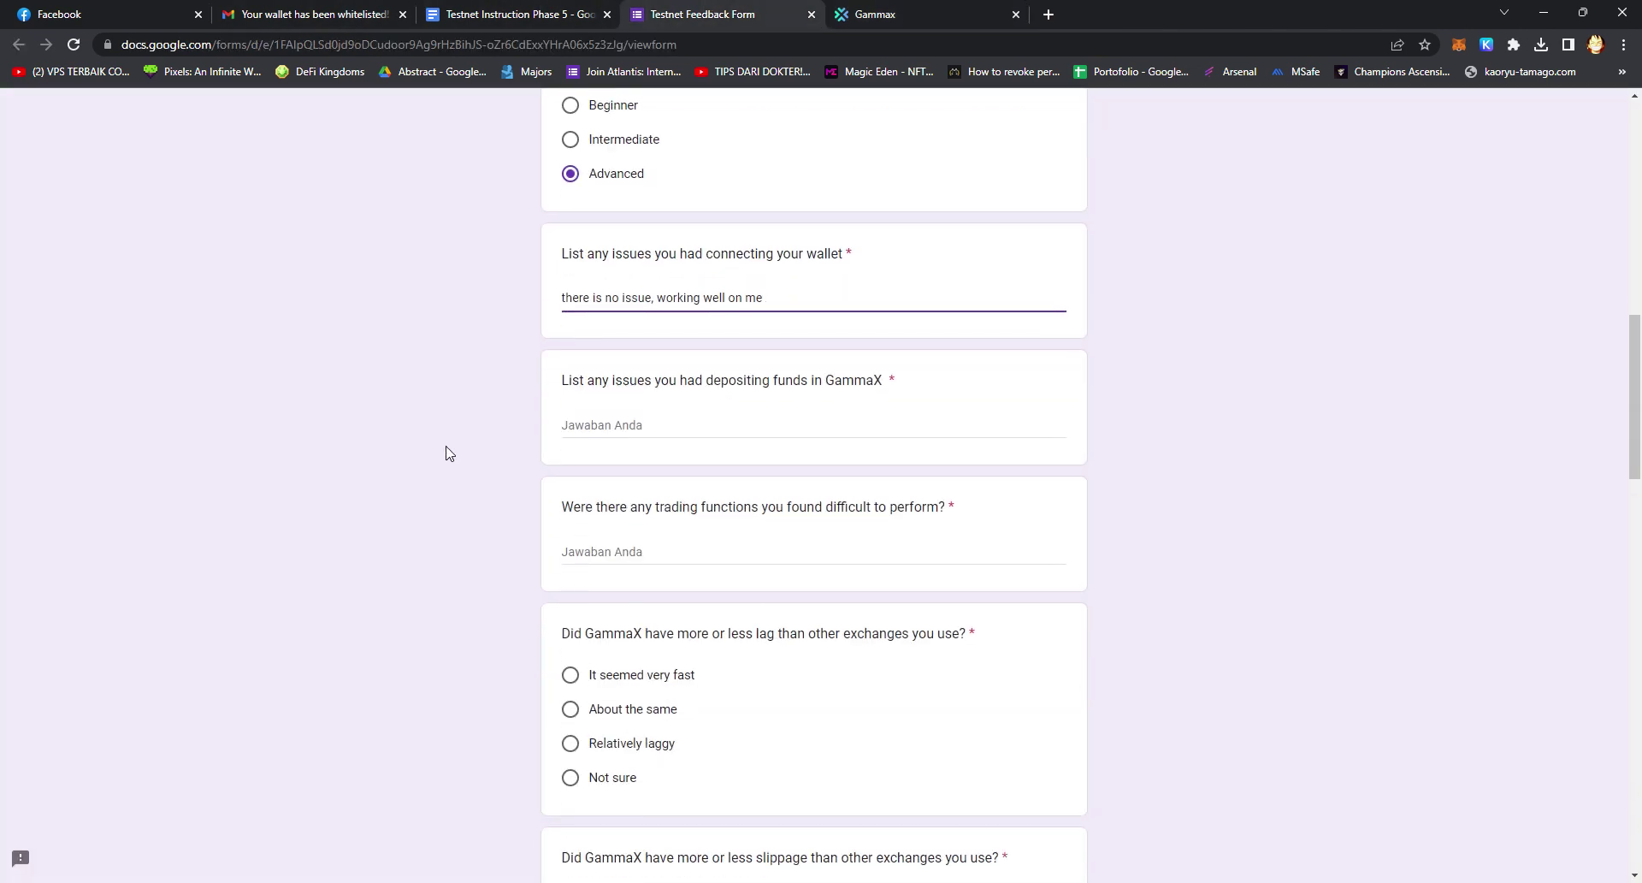
pyautogui.click(610, 557)
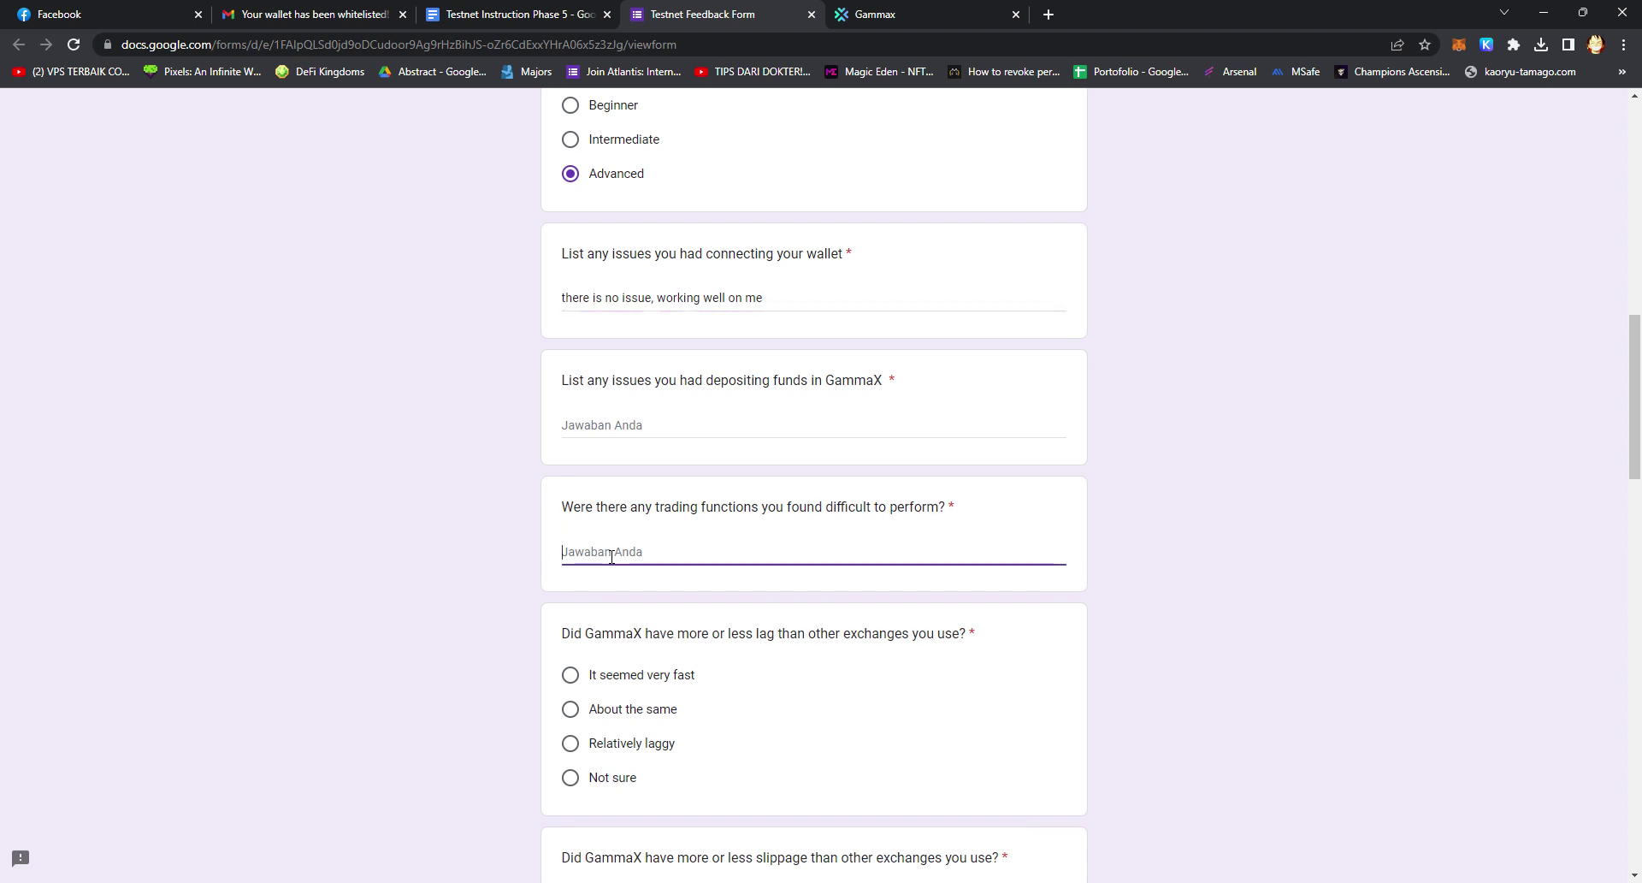
pyautogui.write('not found')
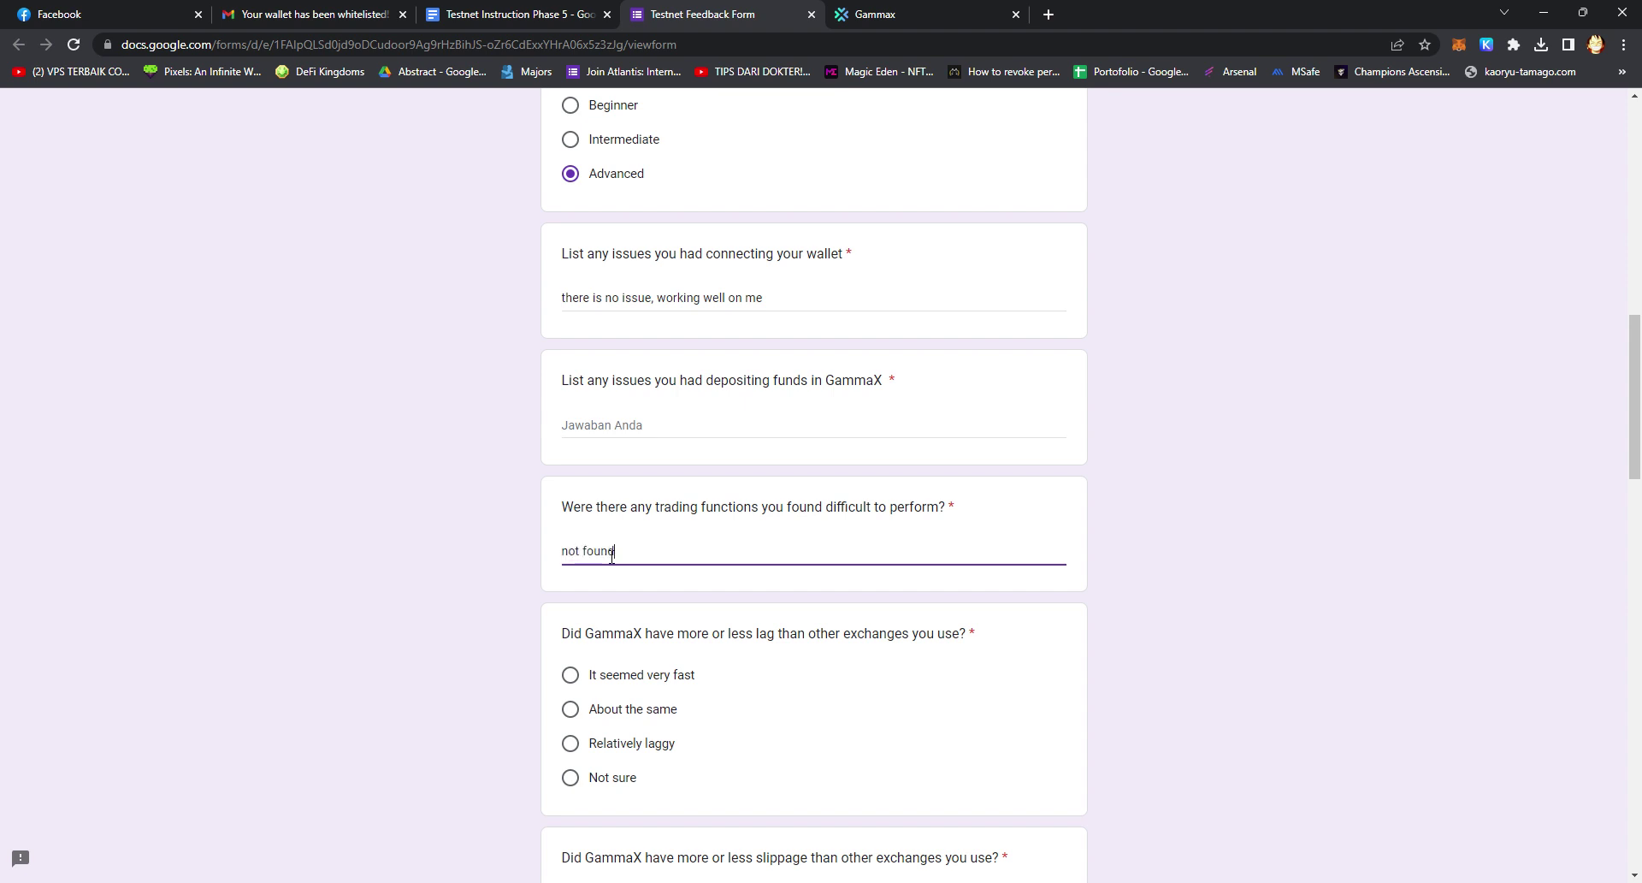
# Answer both the lag and the slippage comparison questions with "It seemed very fast"
pyautogui.scroll(-2, 612, 556)
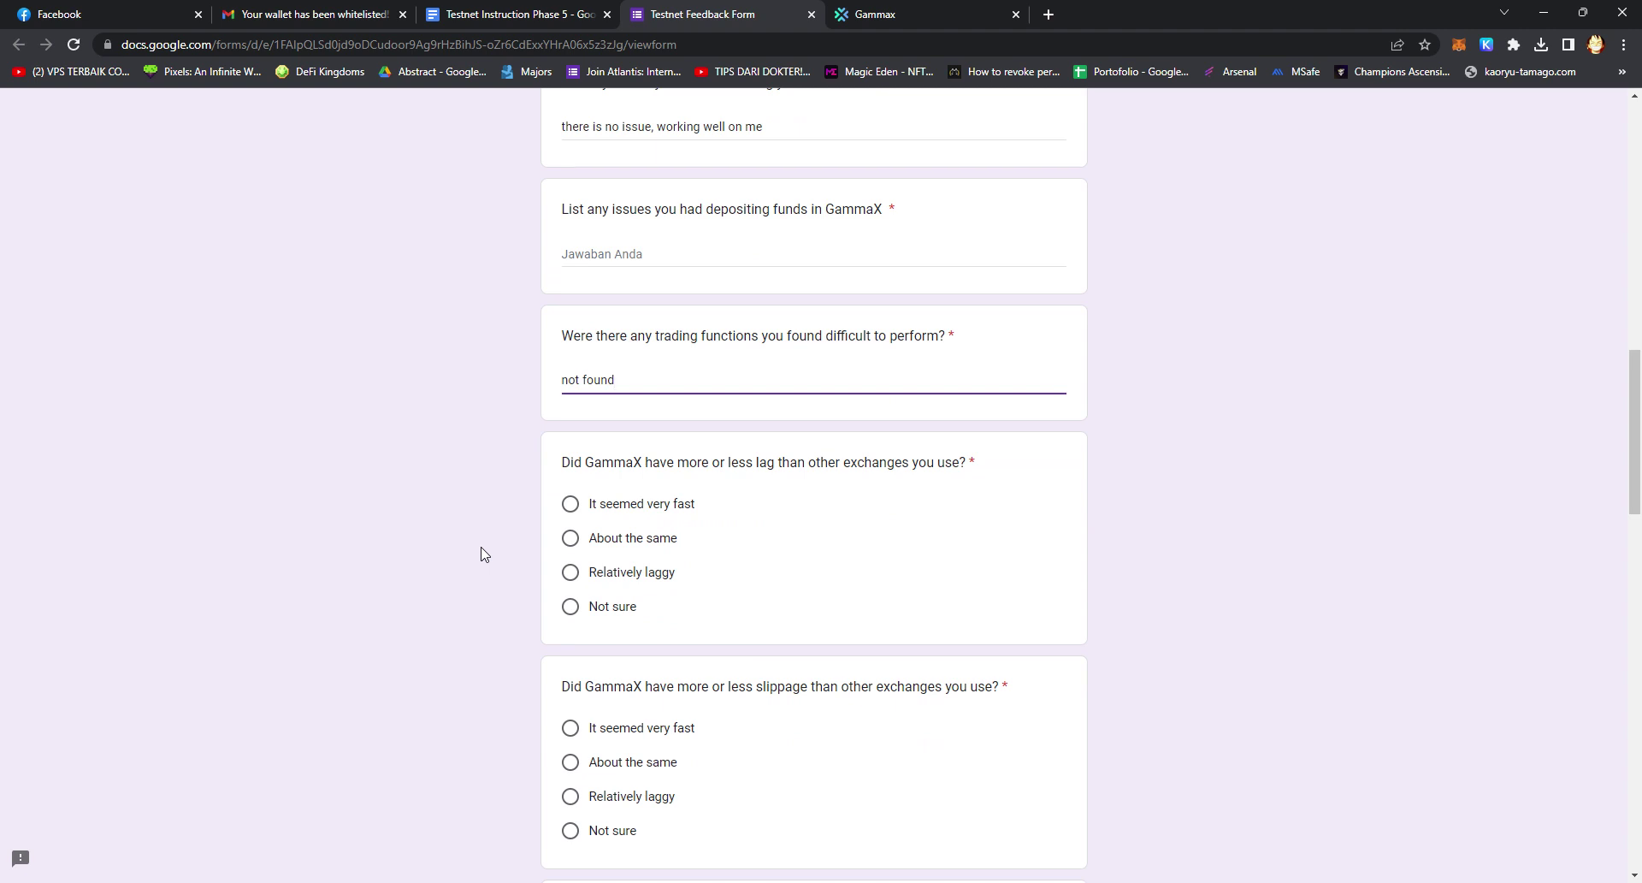
pyautogui.click(570, 504)
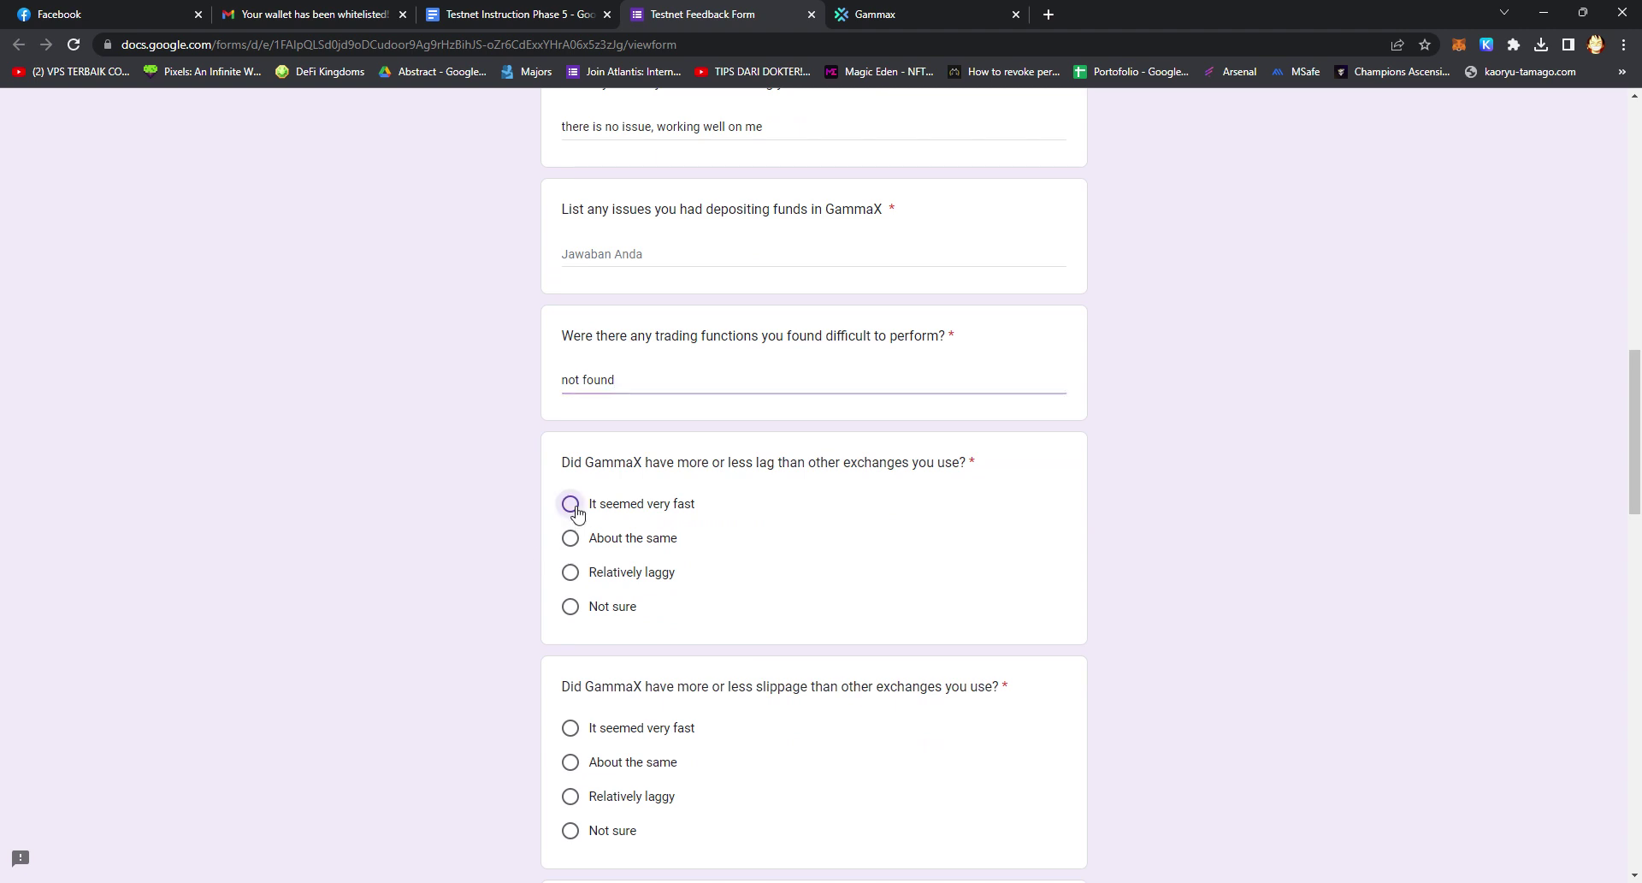
pyautogui.scroll(-3, 531, 561)
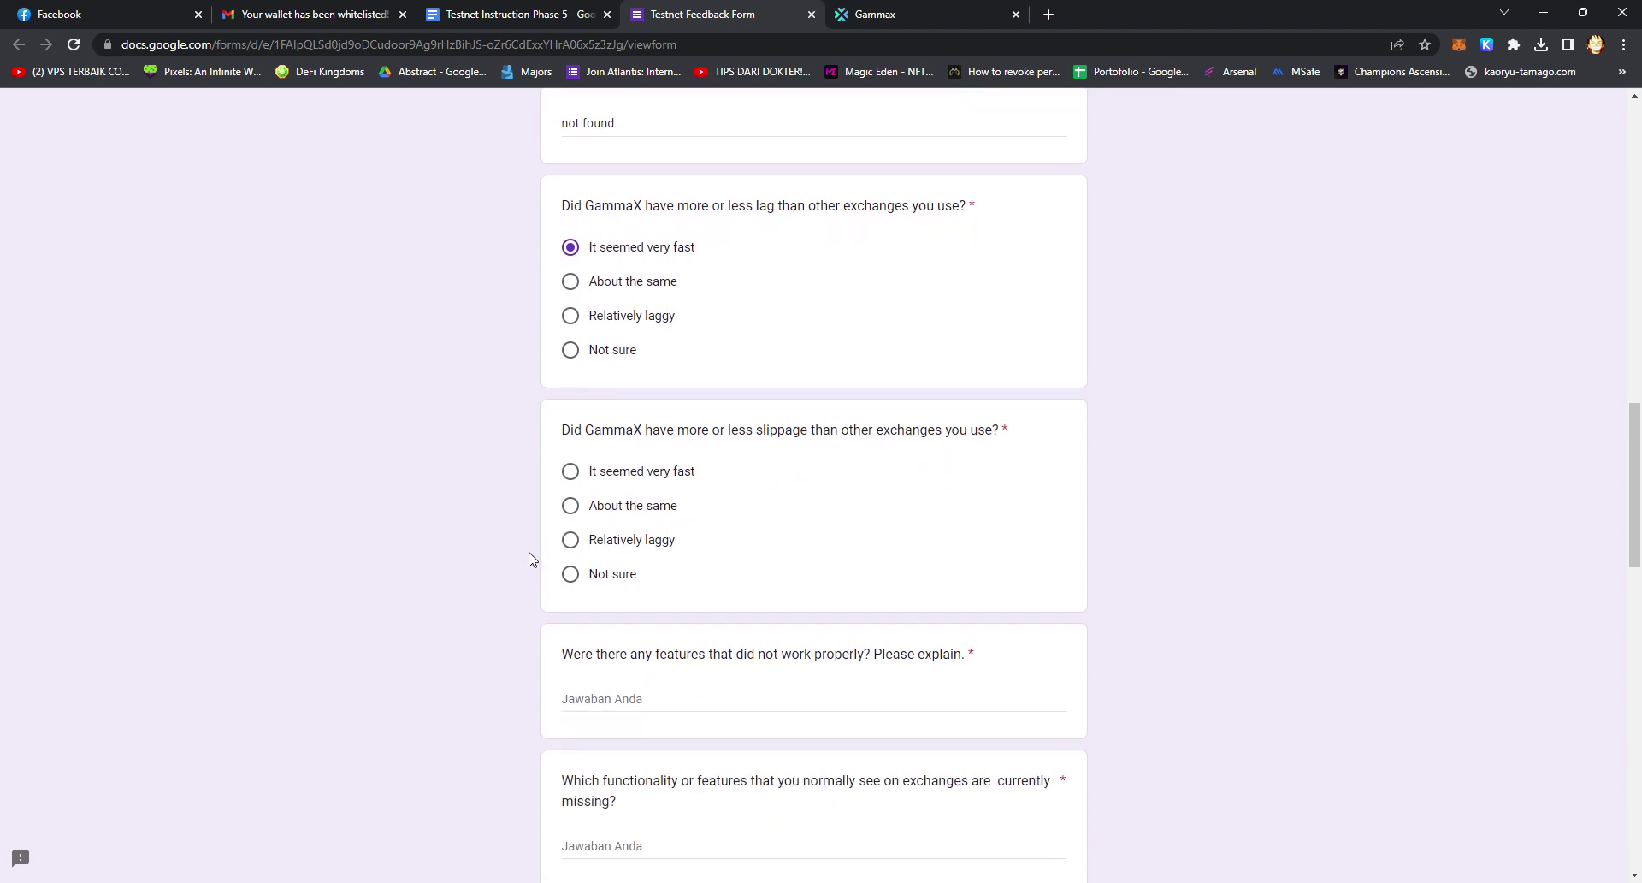
pyautogui.click(569, 470)
# Answer the question about how the layout affects making trades with "Very easy"
pyautogui.scroll(-3, 492, 530)
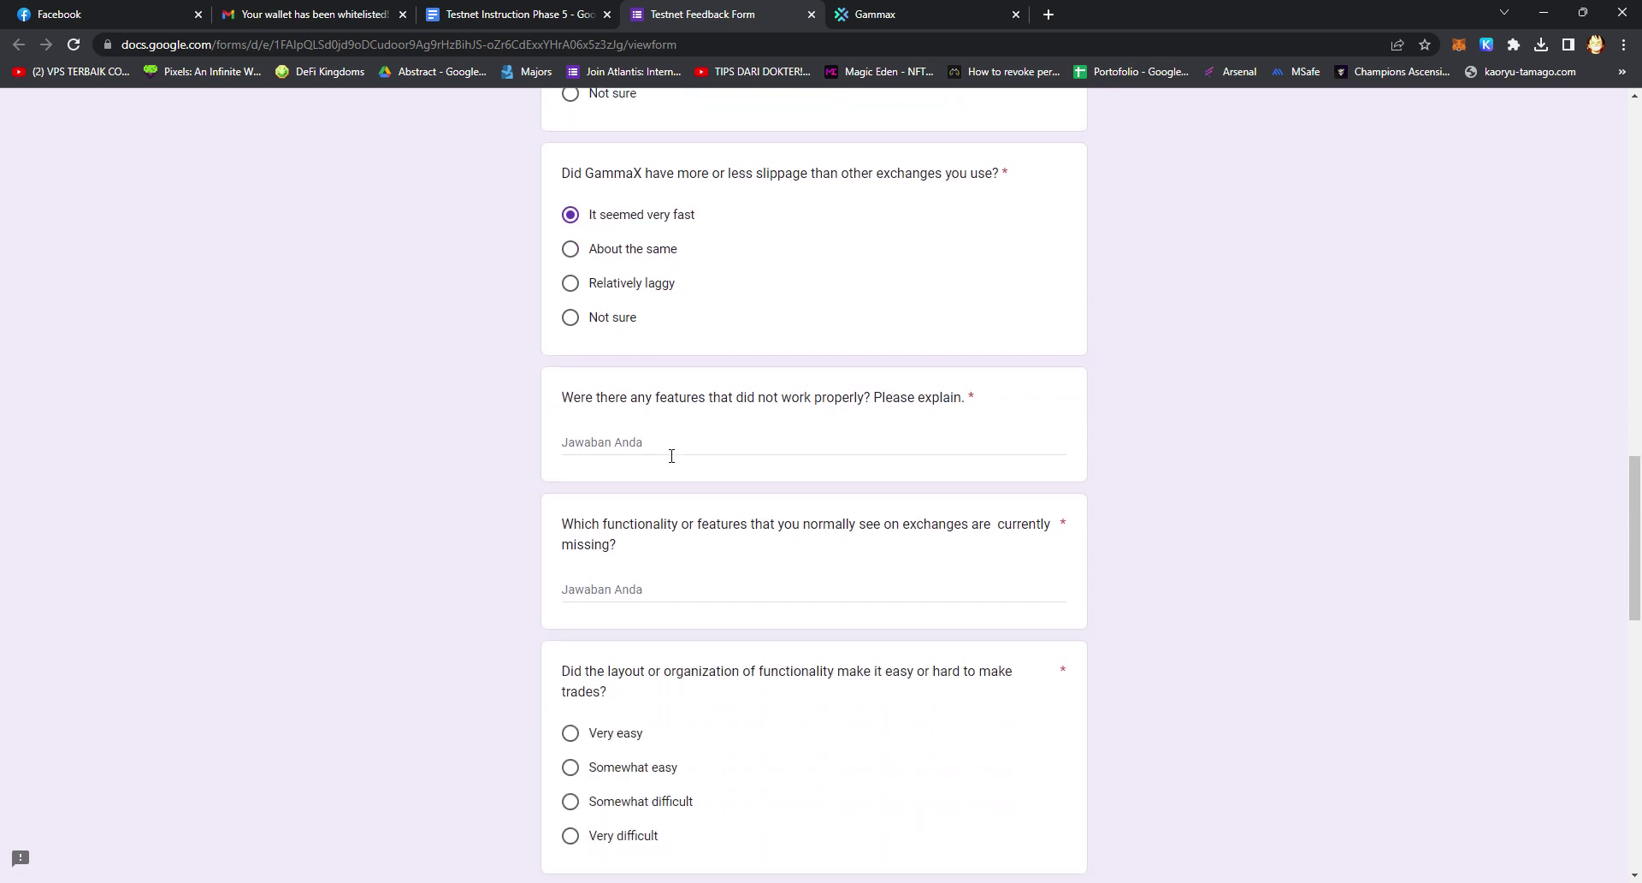
pyautogui.scroll(-2, 514, 565)
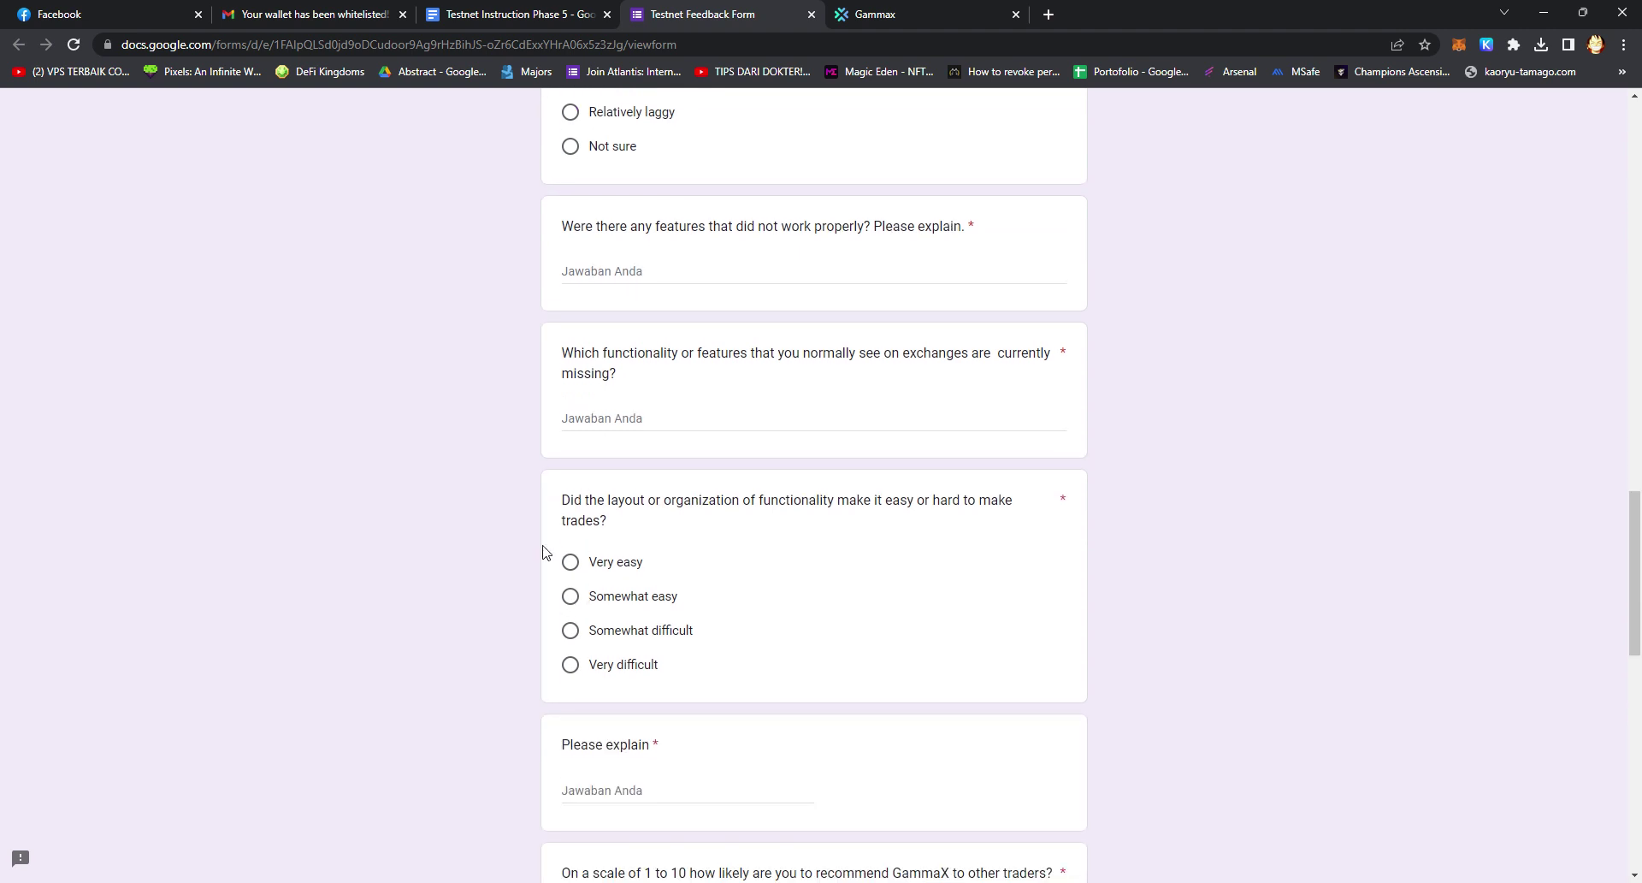
pyautogui.click(596, 569)
# Rate the likelihood of recommending GammaX as 9 and answer the decentralized exchange question with "Very much"
pyautogui.scroll(-3, 479, 575)
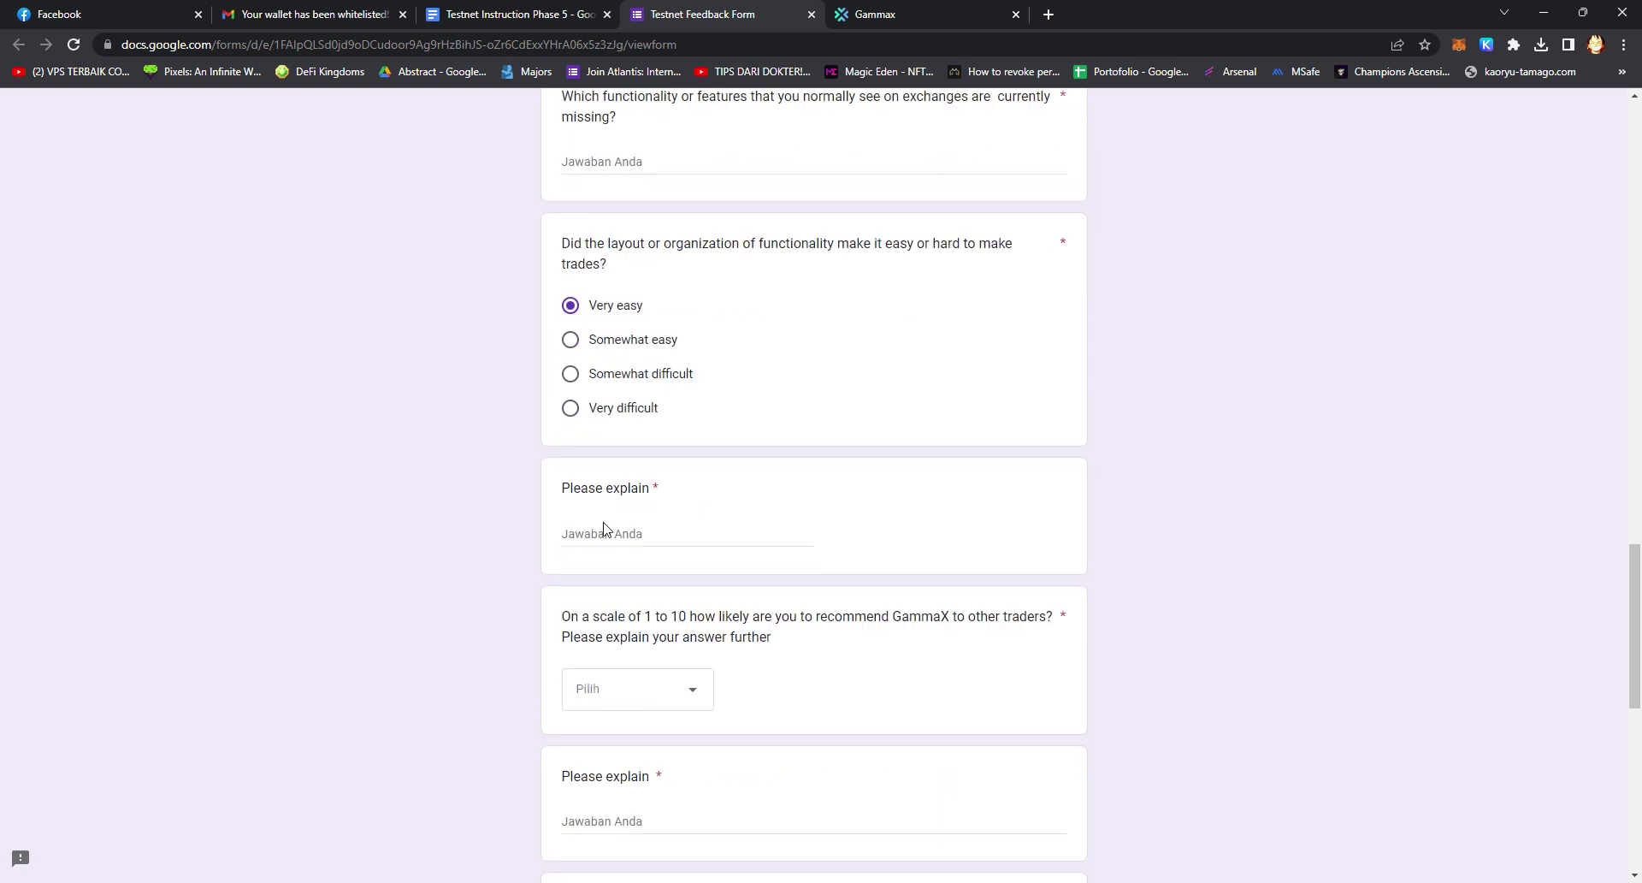
pyautogui.scroll(-2, 504, 603)
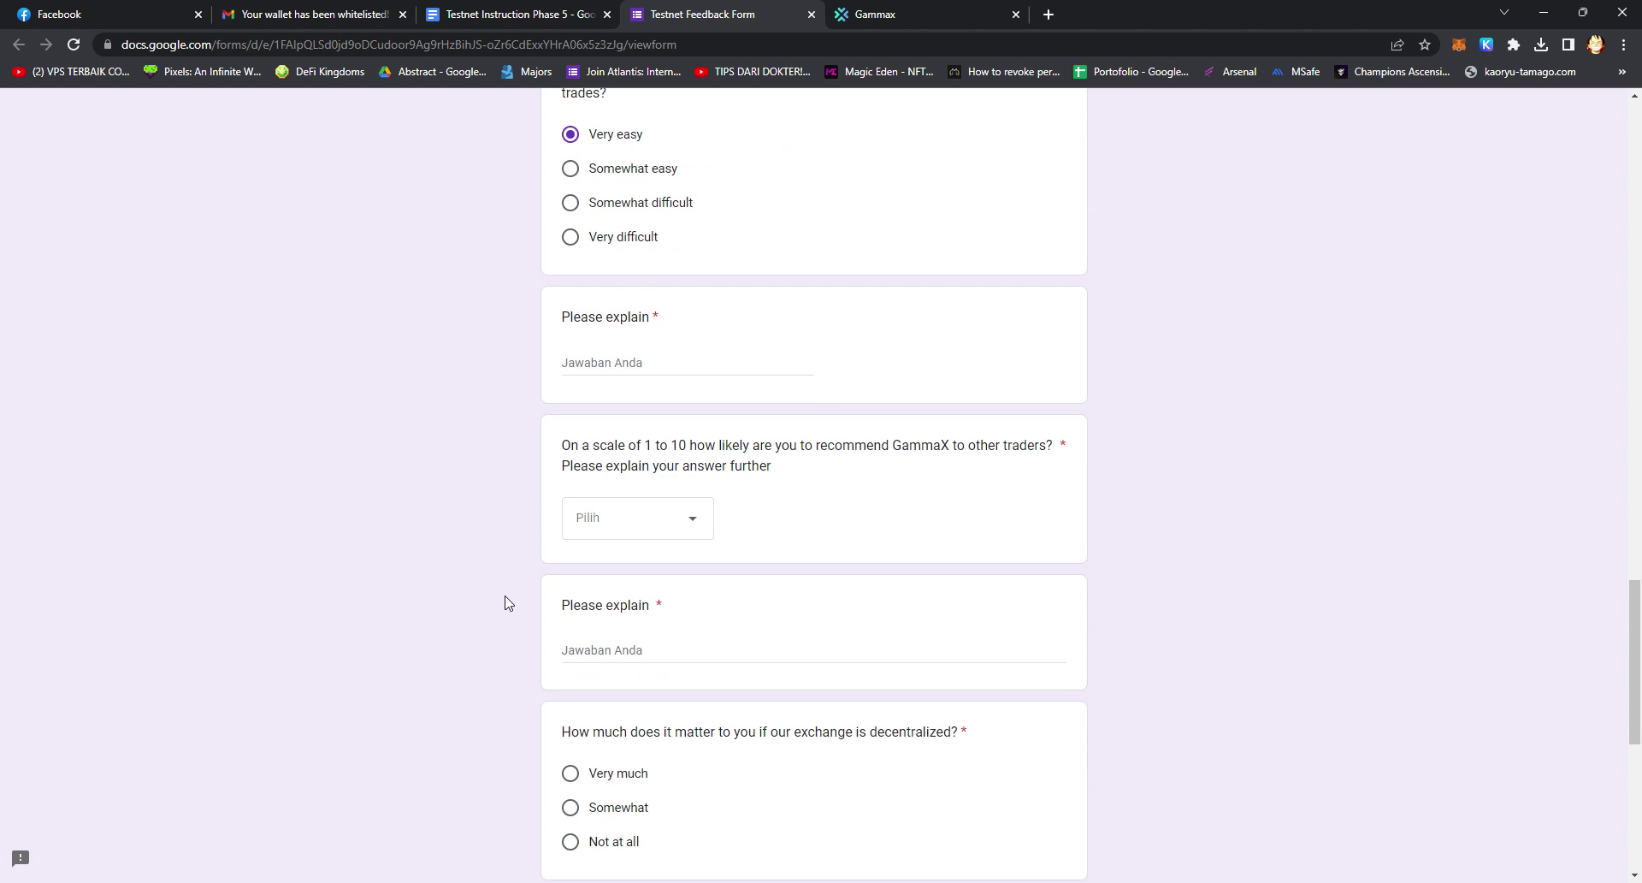
pyautogui.click(644, 534)
pyautogui.click(614, 791)
pyautogui.scroll(-1, 448, 650)
pyautogui.scroll(-3, 639, 576)
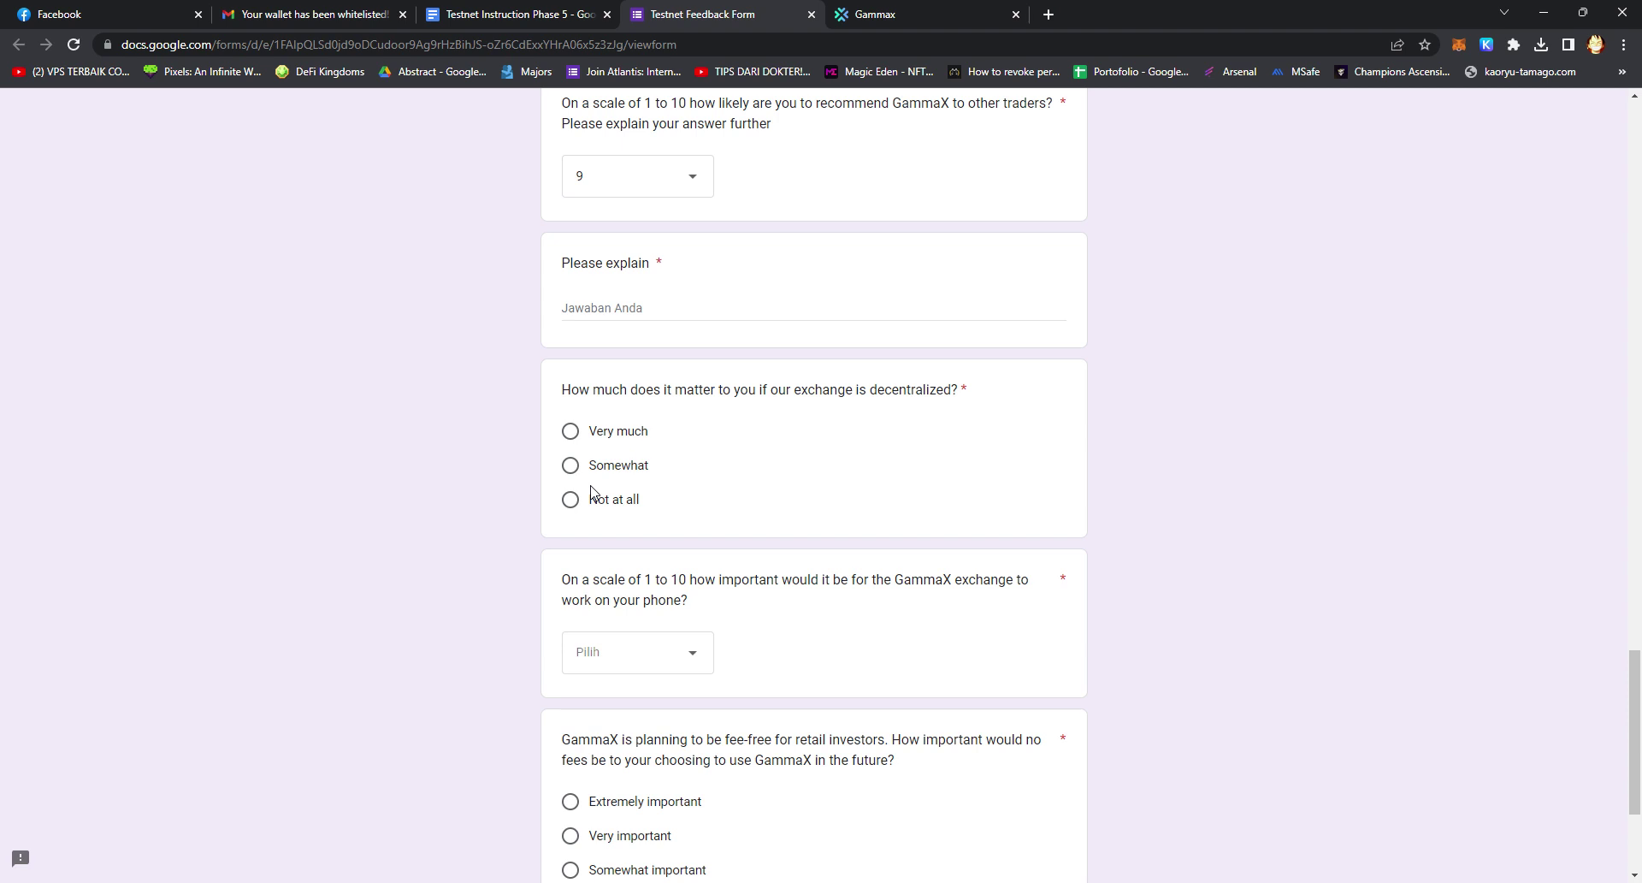
pyautogui.click(575, 439)
# Rate the importance of GammaX working on the phone as 9 and mark having no fees as "Very important"
pyautogui.scroll(-1, 499, 554)
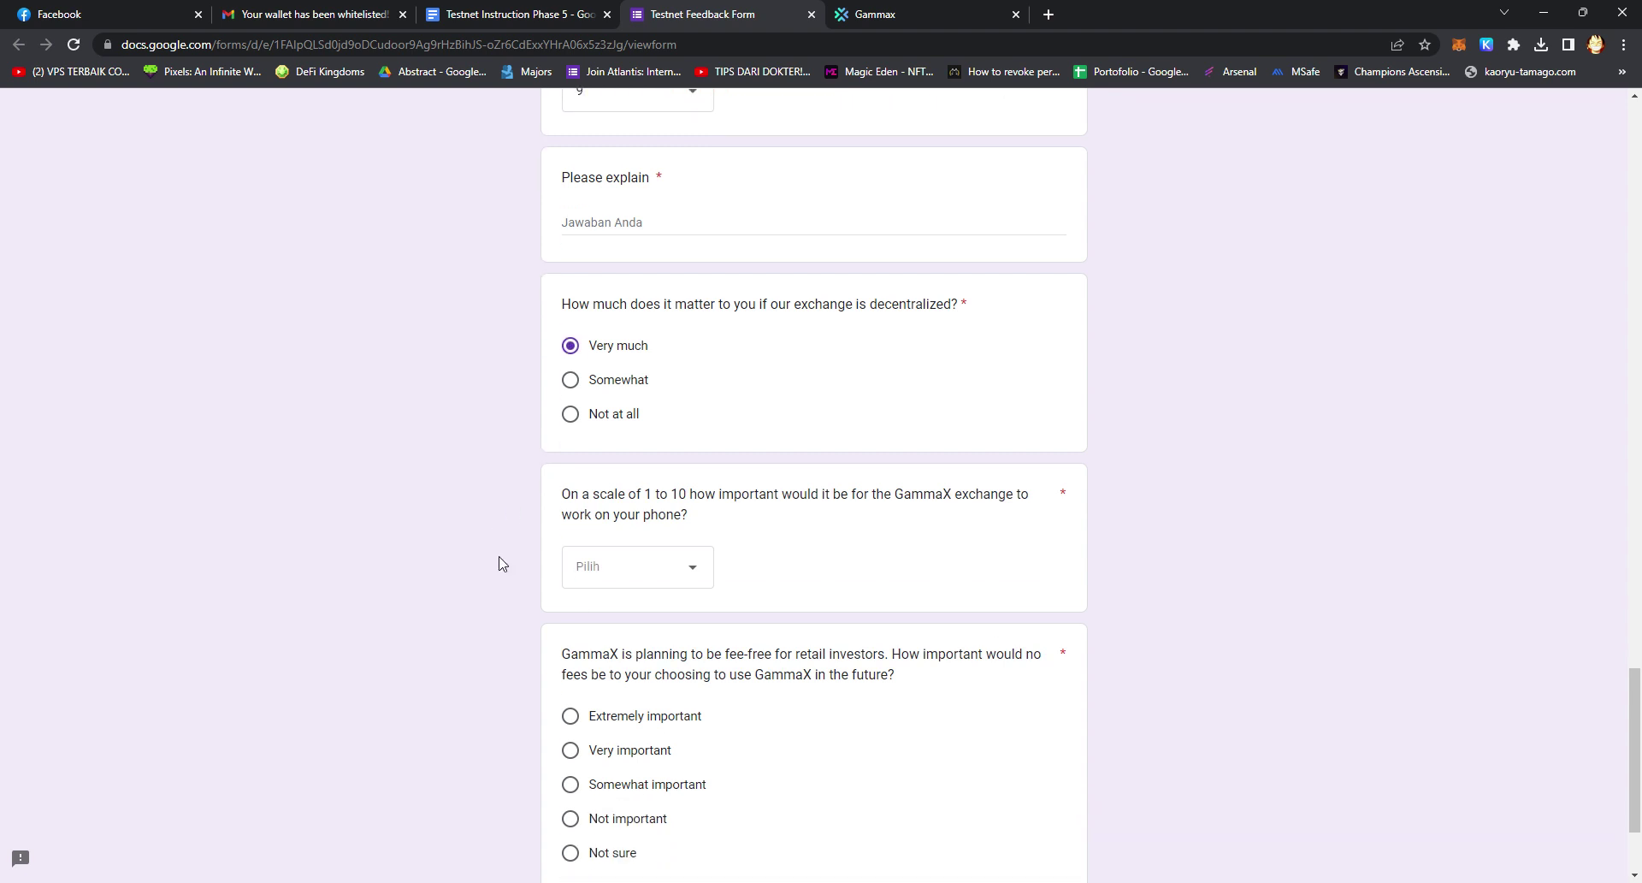
pyautogui.click(623, 570)
pyautogui.click(604, 793)
pyautogui.scroll(-2, 472, 632)
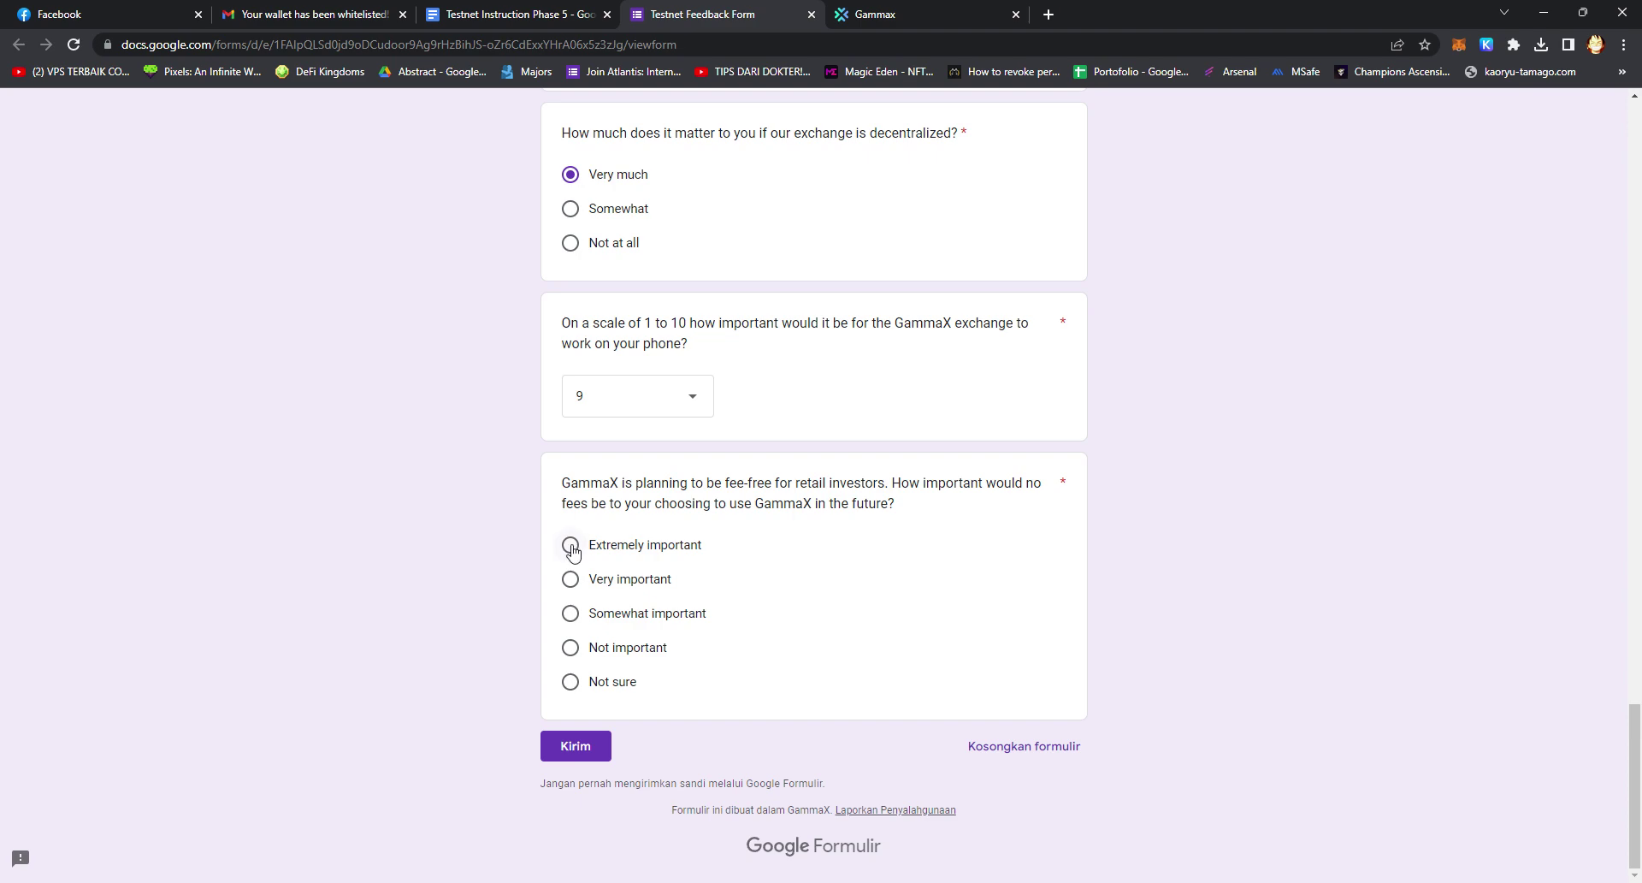
pyautogui.click(572, 579)
# Answer the skipped question about issues depositing funds in GammaX with "can't find any issue at the moment"
pyautogui.scroll(10, 483, 553)
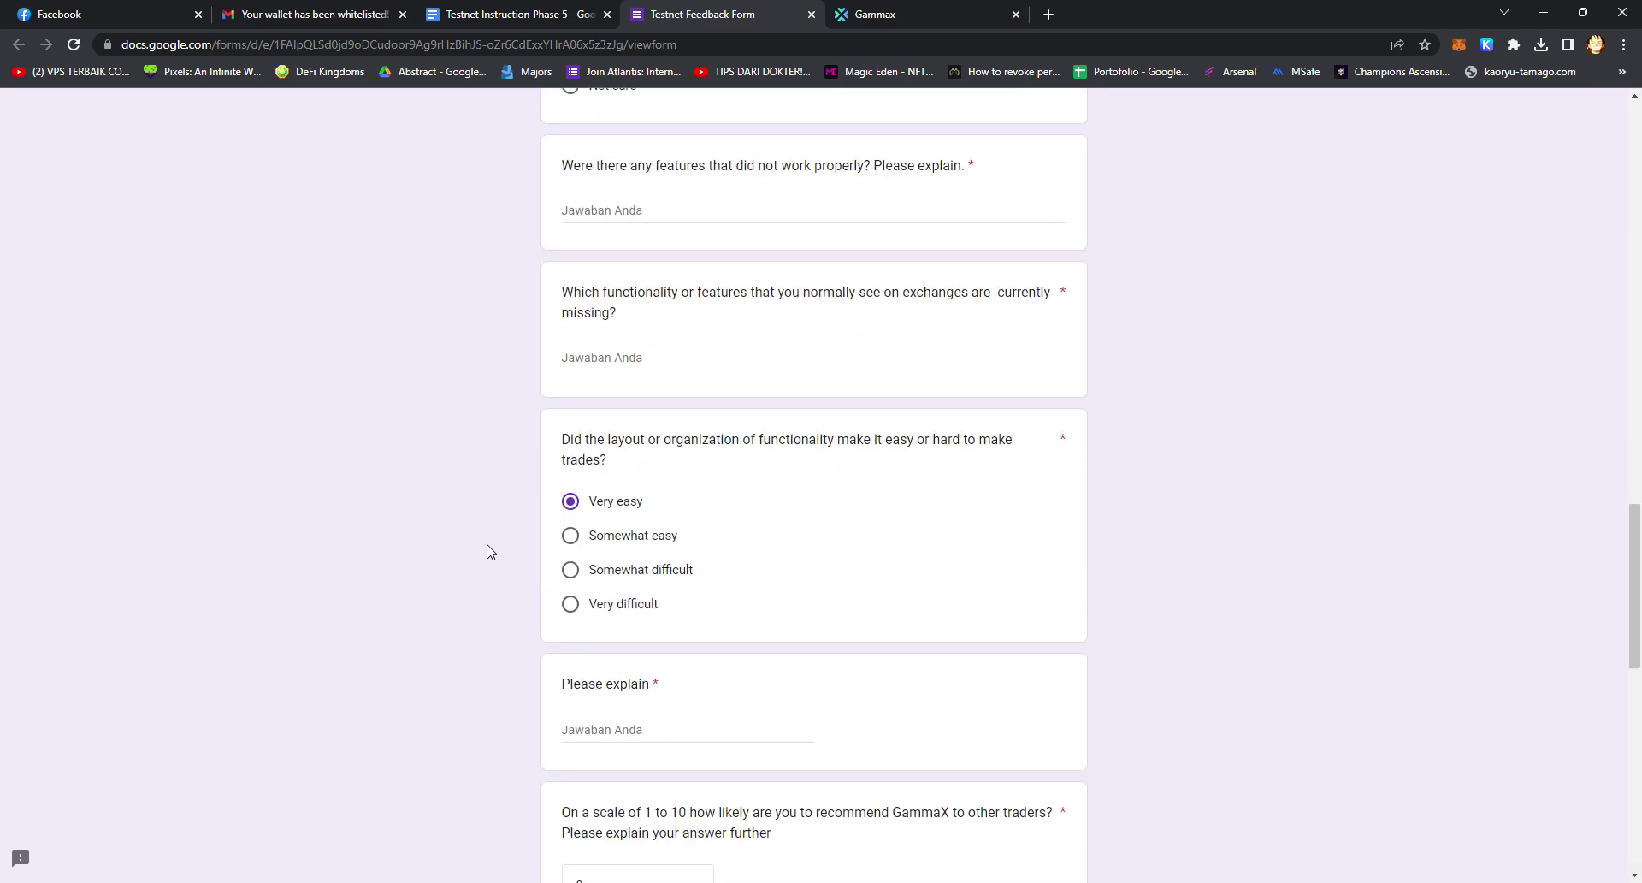
pyautogui.scroll(15, 490, 552)
pyautogui.scroll(-5, 516, 544)
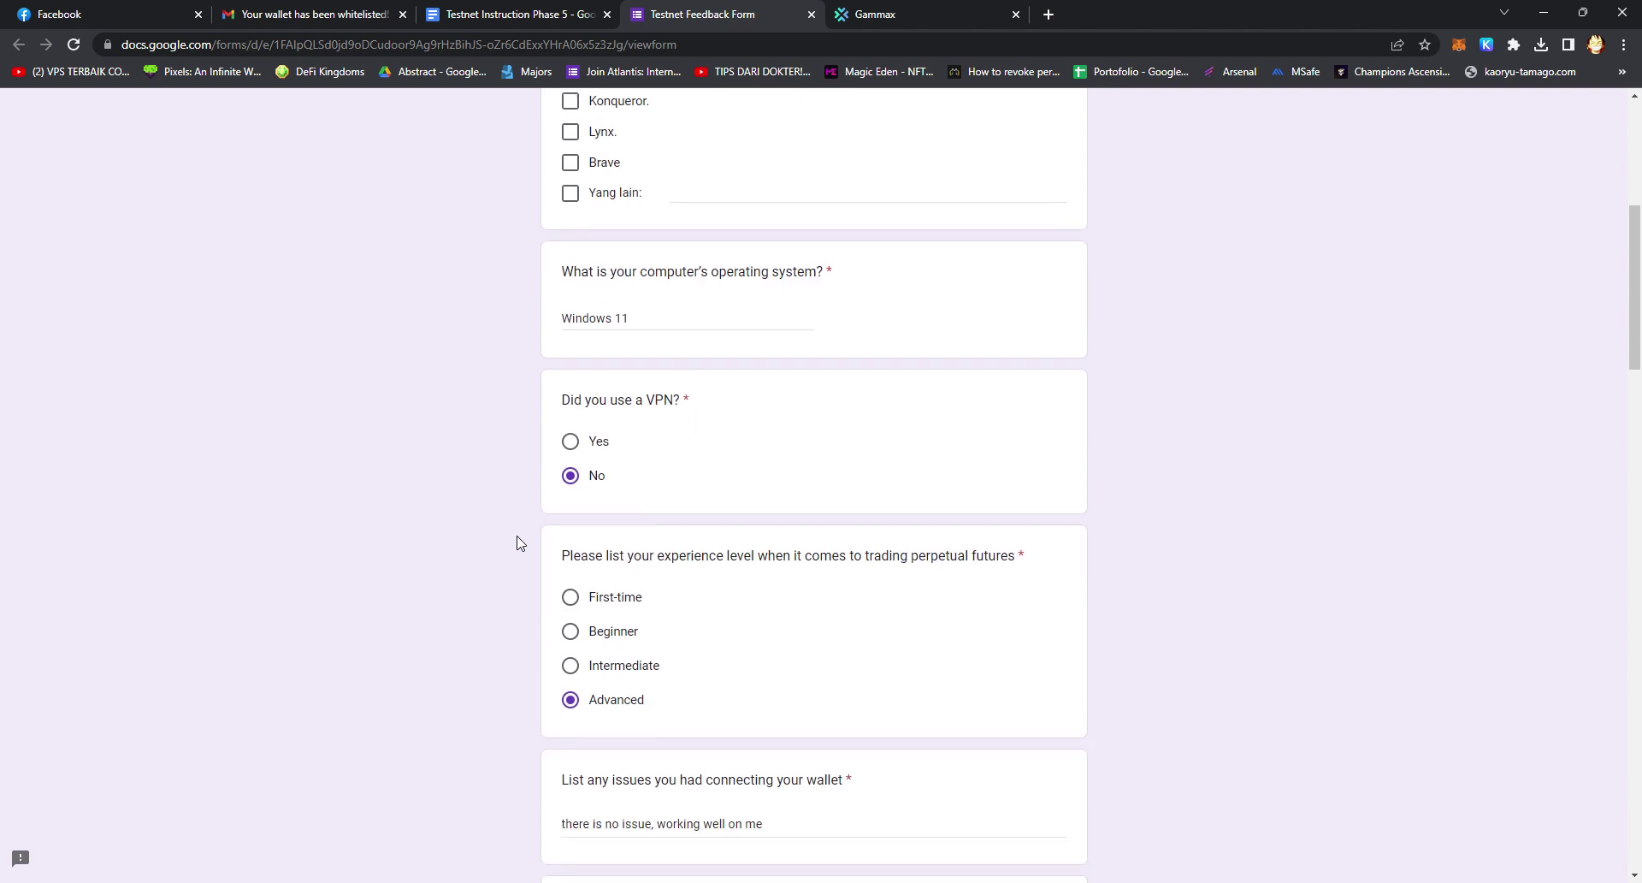
pyautogui.scroll(-6, 517, 542)
pyautogui.click(678, 428)
pyautogui.write("can't find any issue at the mome")
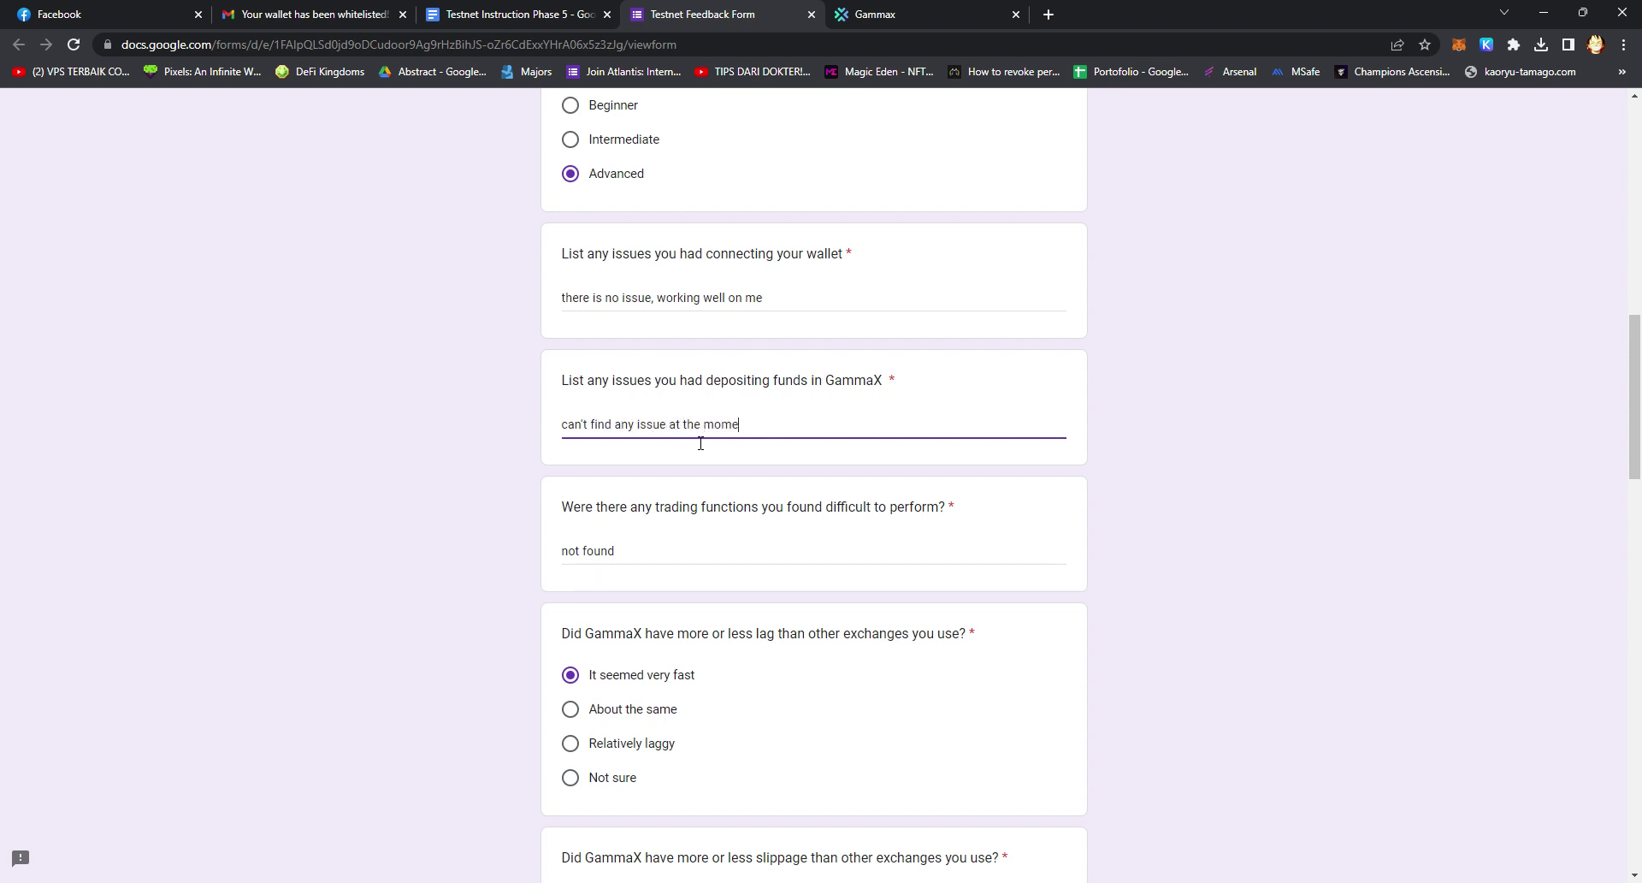
pyautogui.scroll(-2, 700, 443)
pyautogui.click(665, 387)
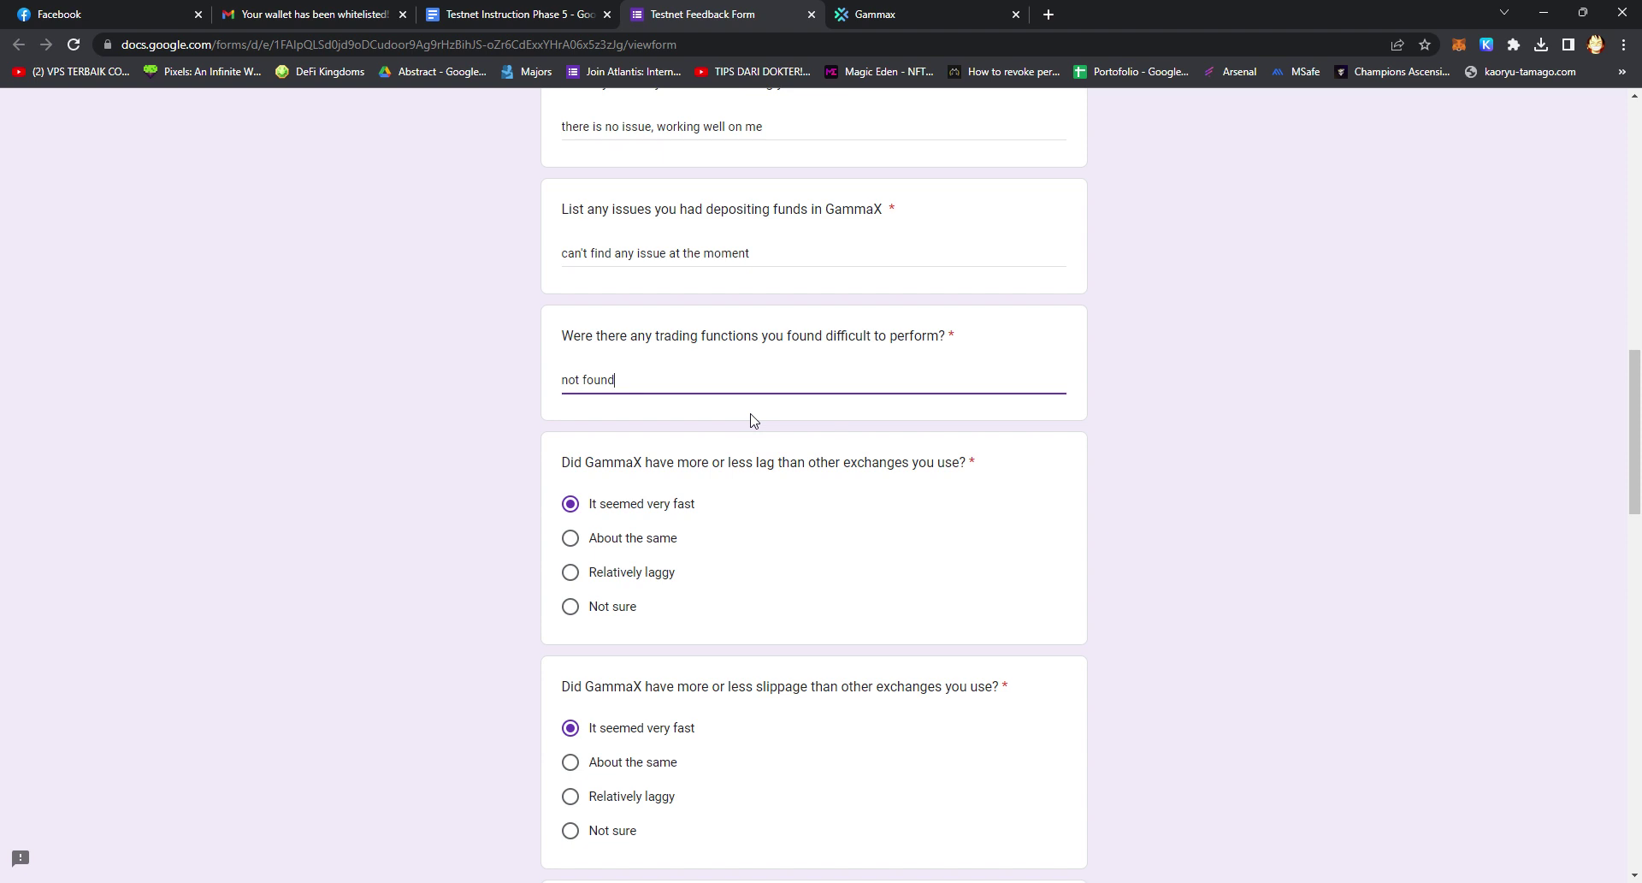
pyautogui.scroll(-5, 751, 420)
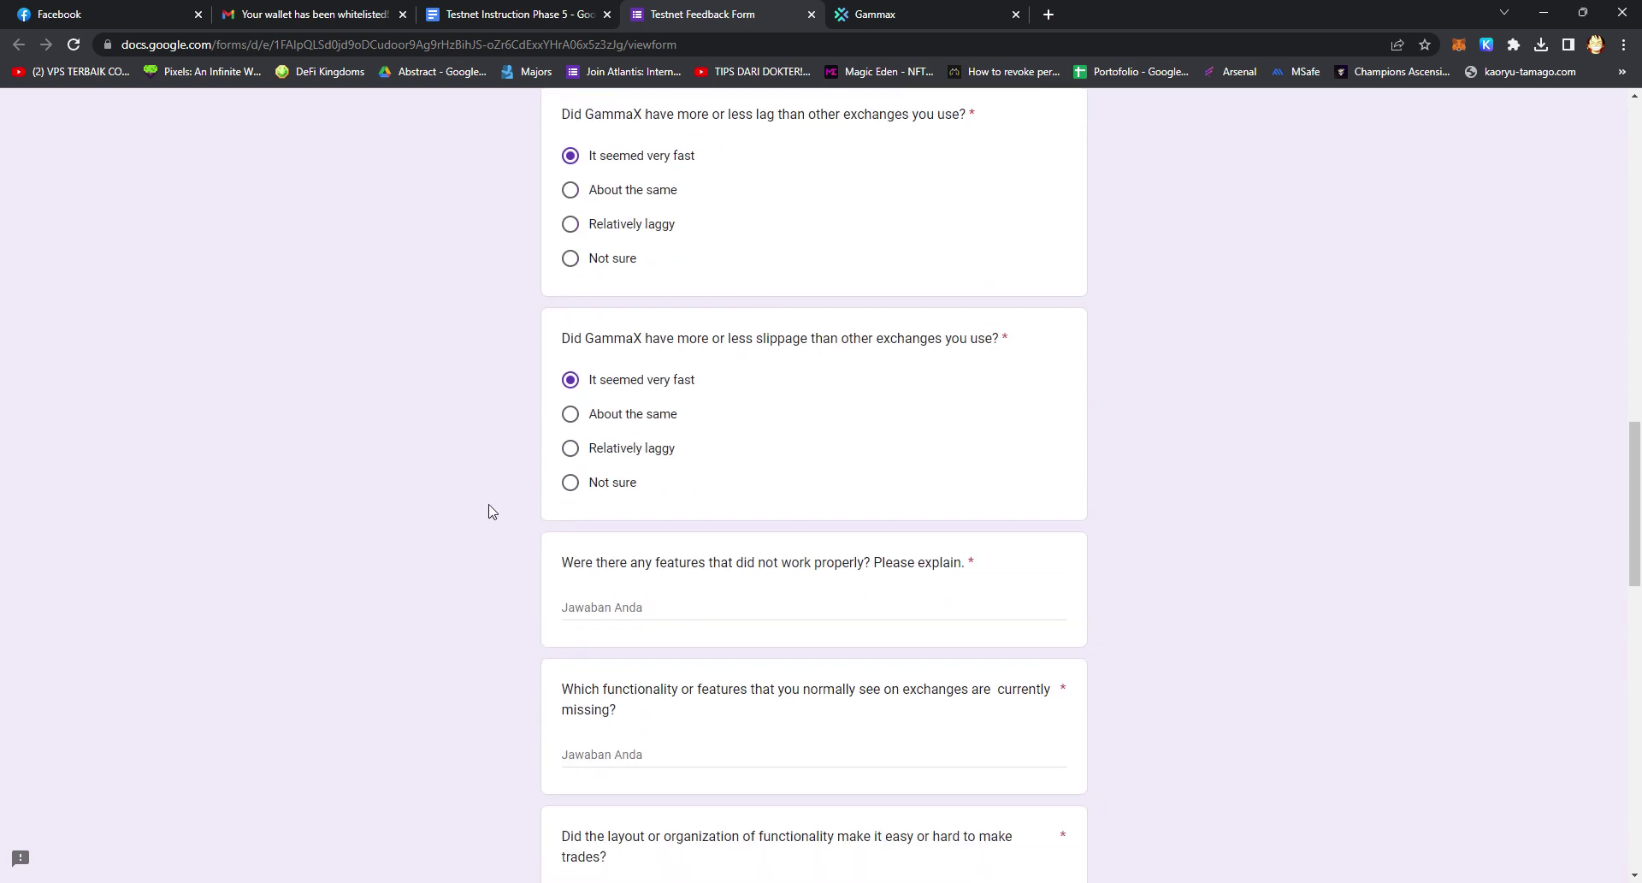
# Answer the question about features that did not work properly with "it's working well on me"
pyautogui.click(649, 541)
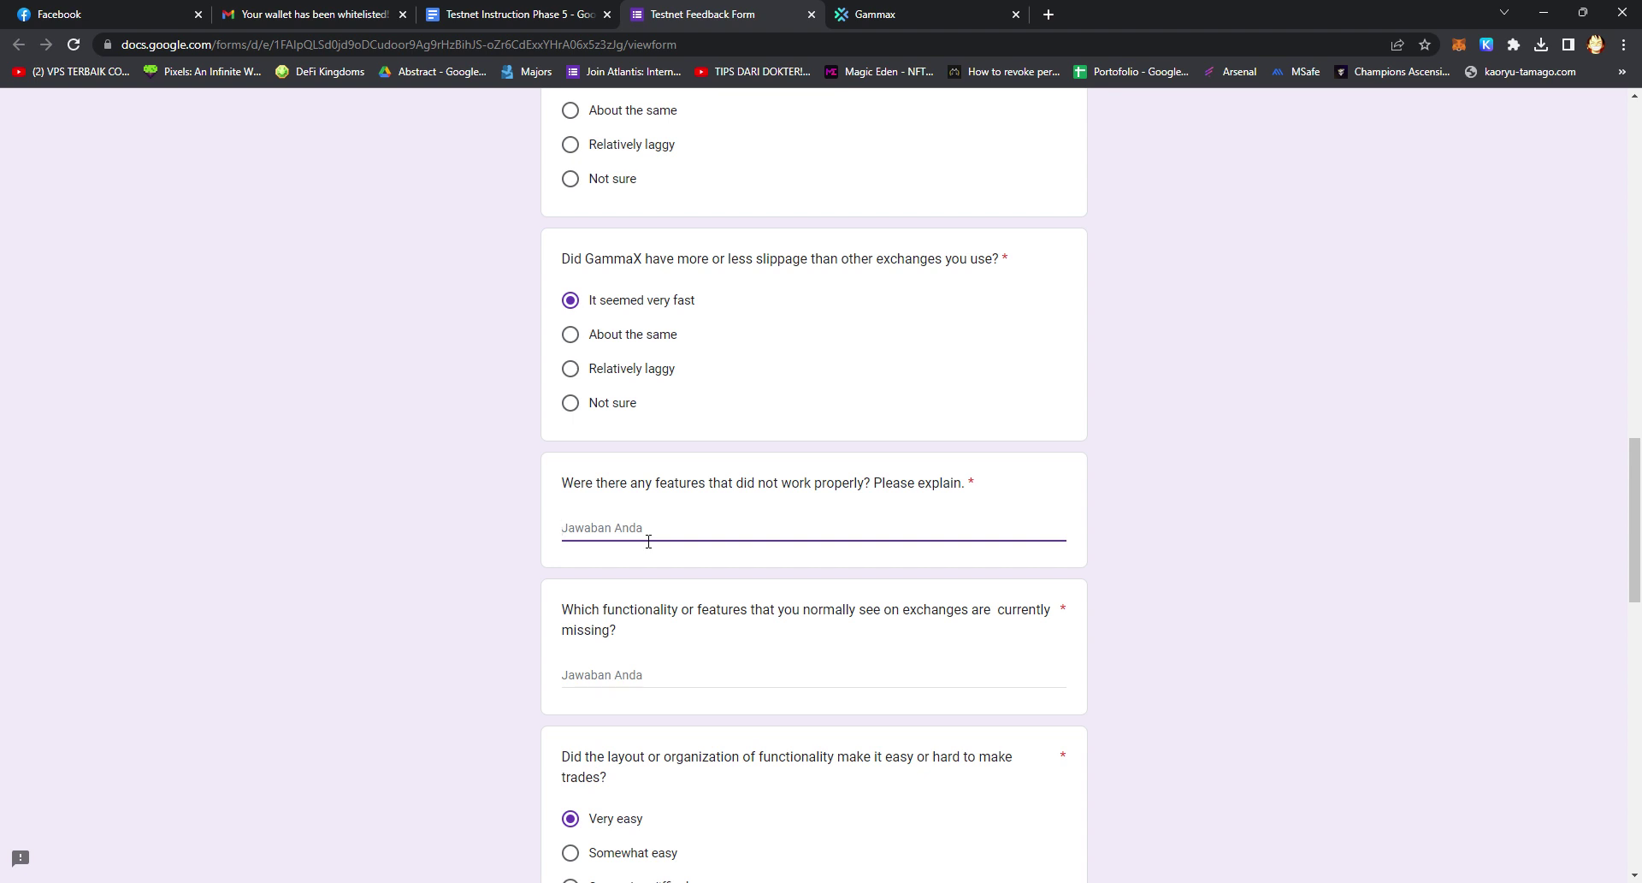
pyautogui.write("it's working well on me")
pyautogui.scroll(-2, 433, 480)
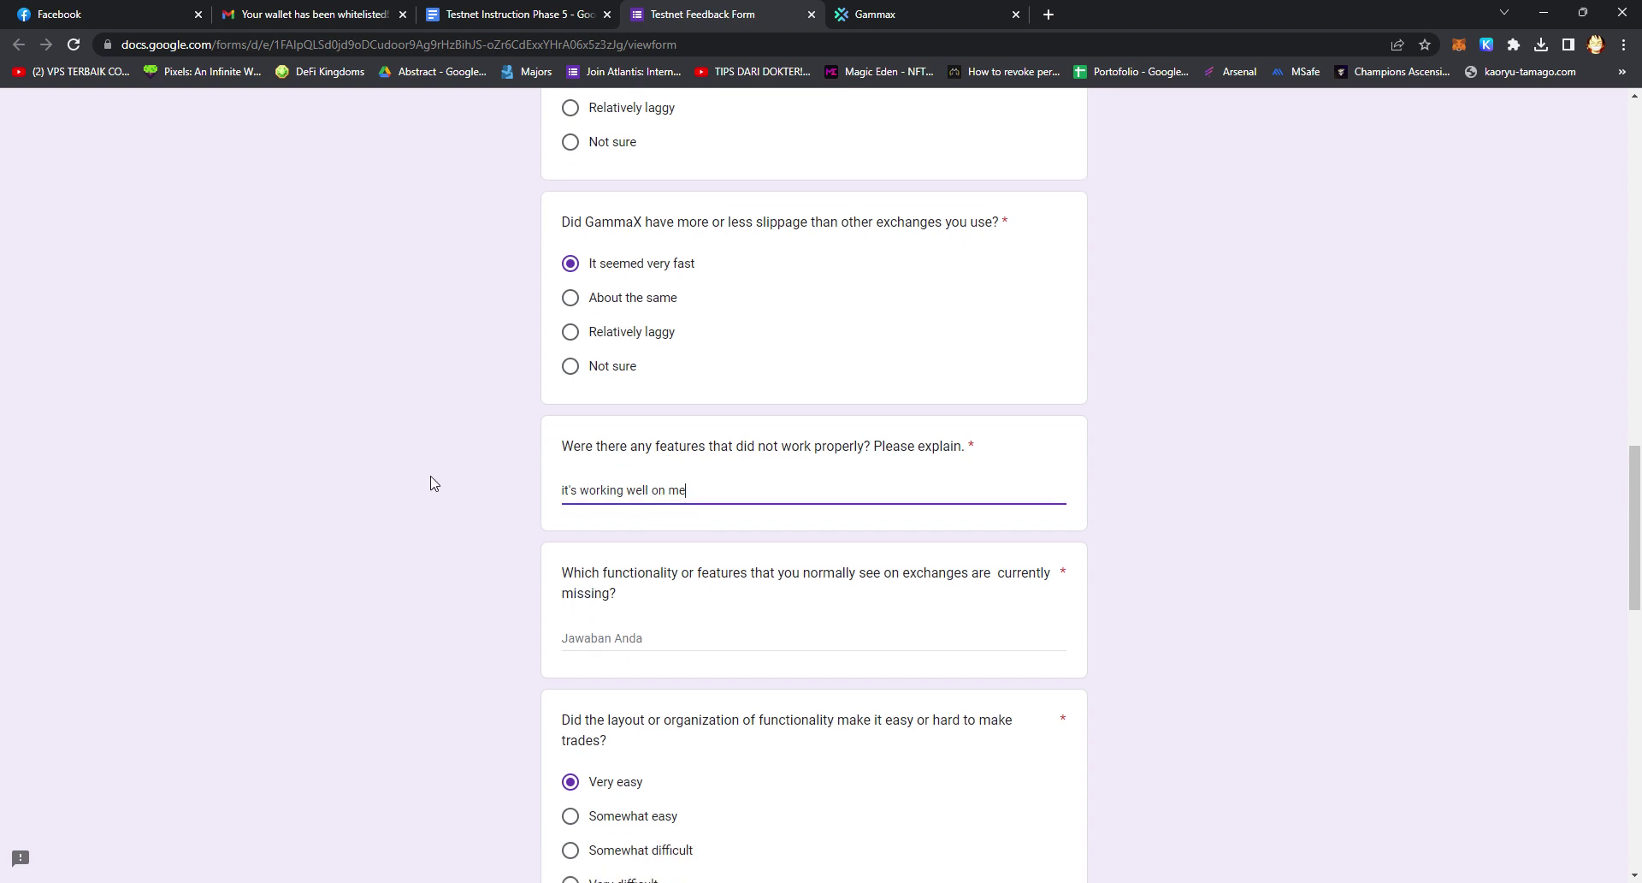
pyautogui.scroll(-1, 433, 483)
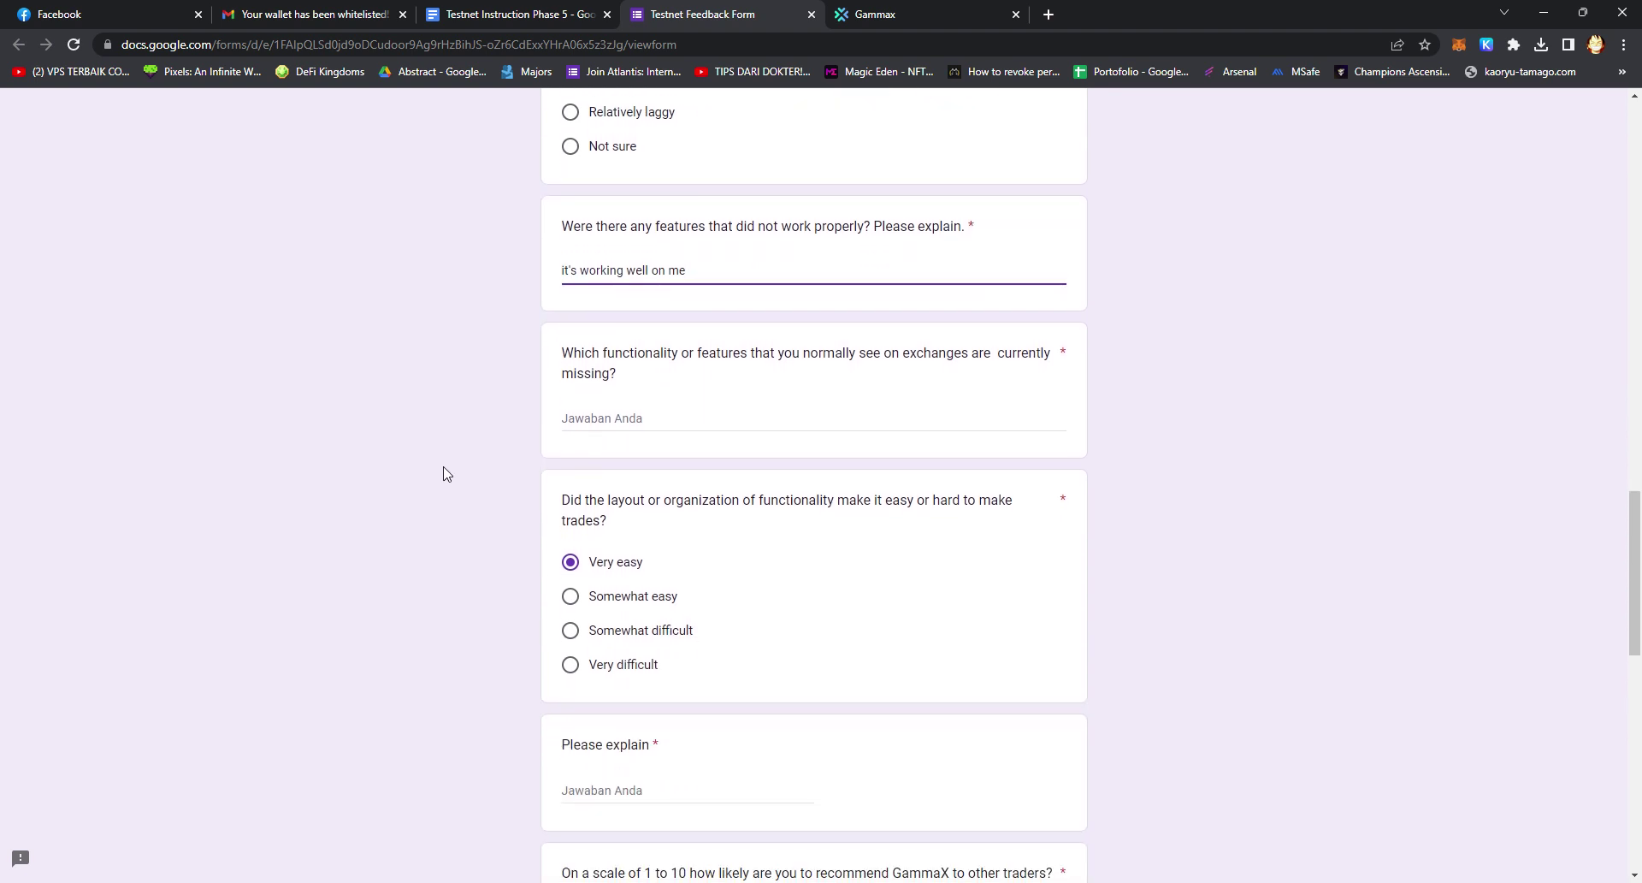
# Switch to the GammaX exchange and examine which trading pairs it offers for the missing-features question
pyautogui.click(640, 429)
pyautogui.click(924, 14)
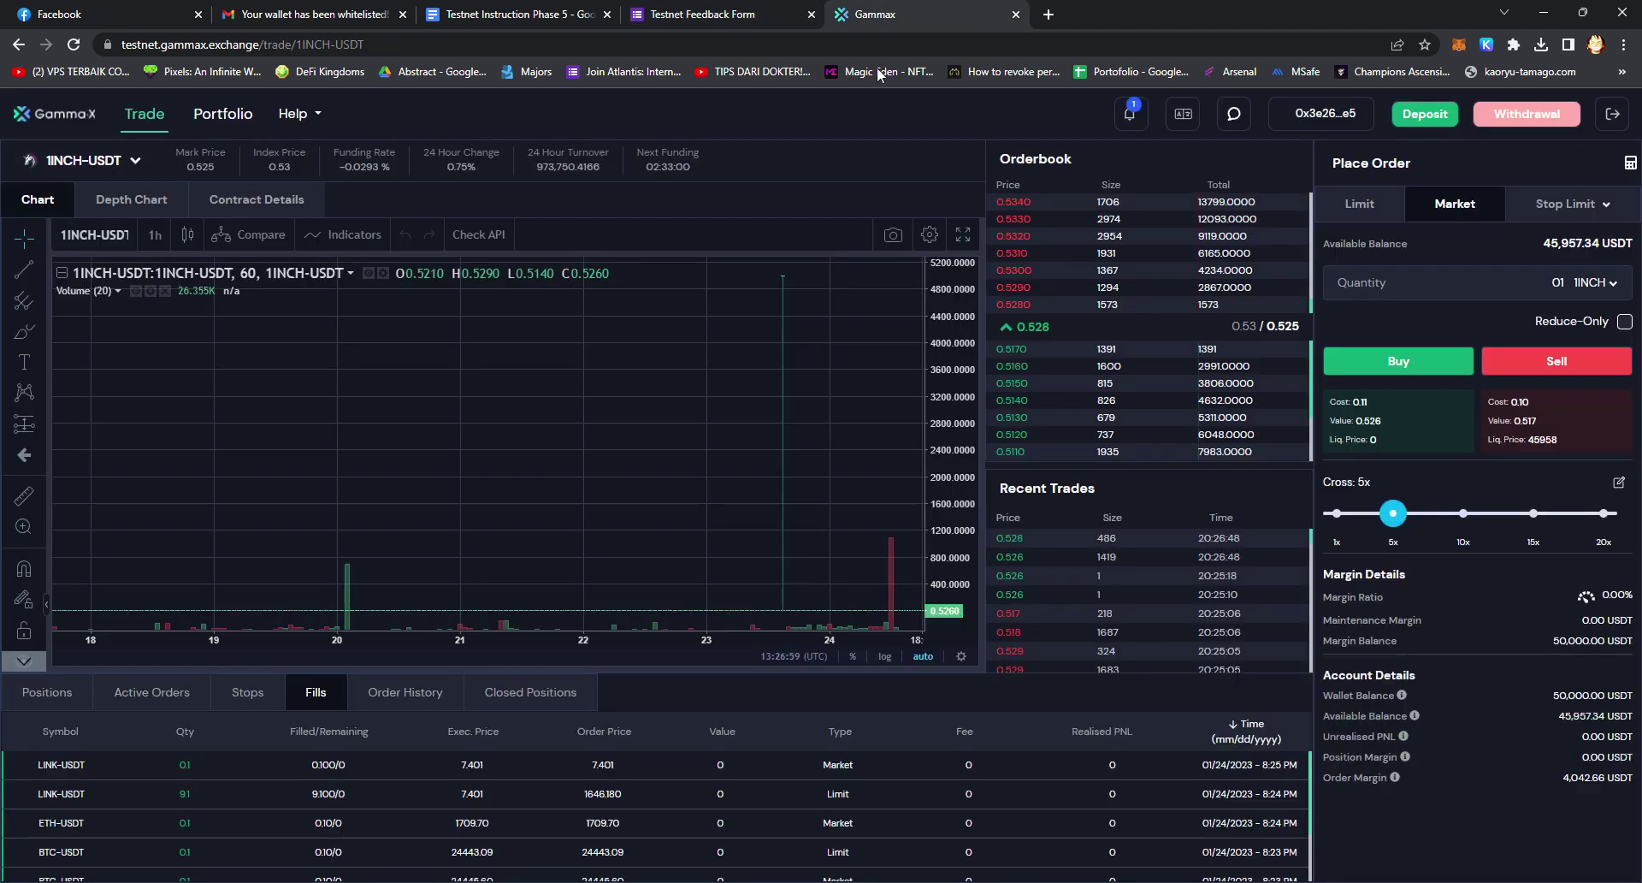
pyautogui.click(111, 162)
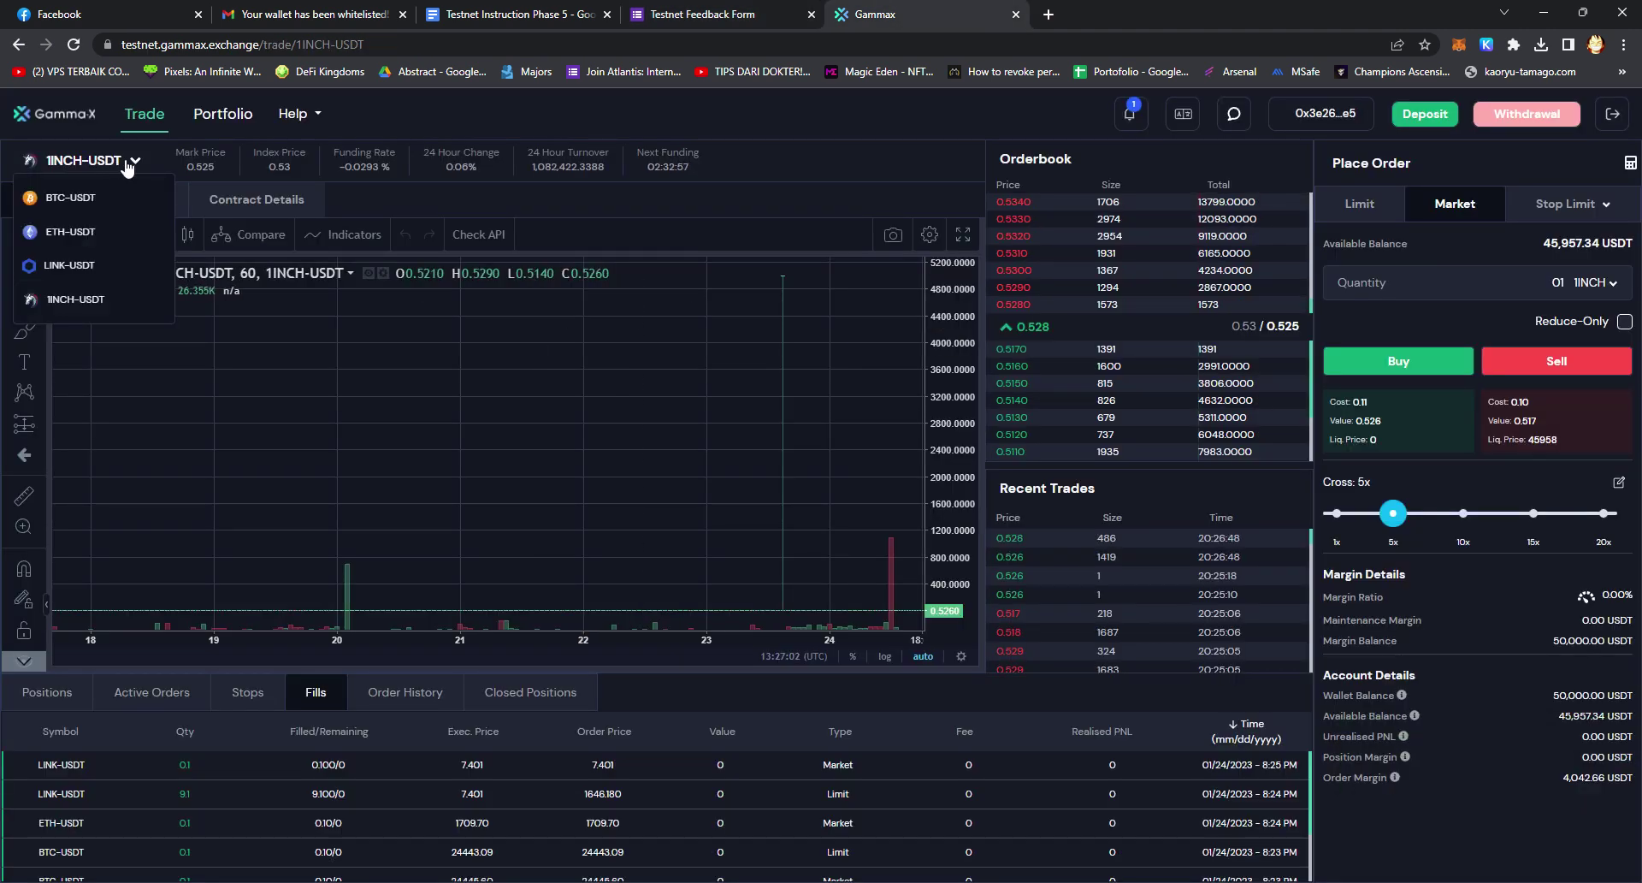
pyautogui.click(127, 165)
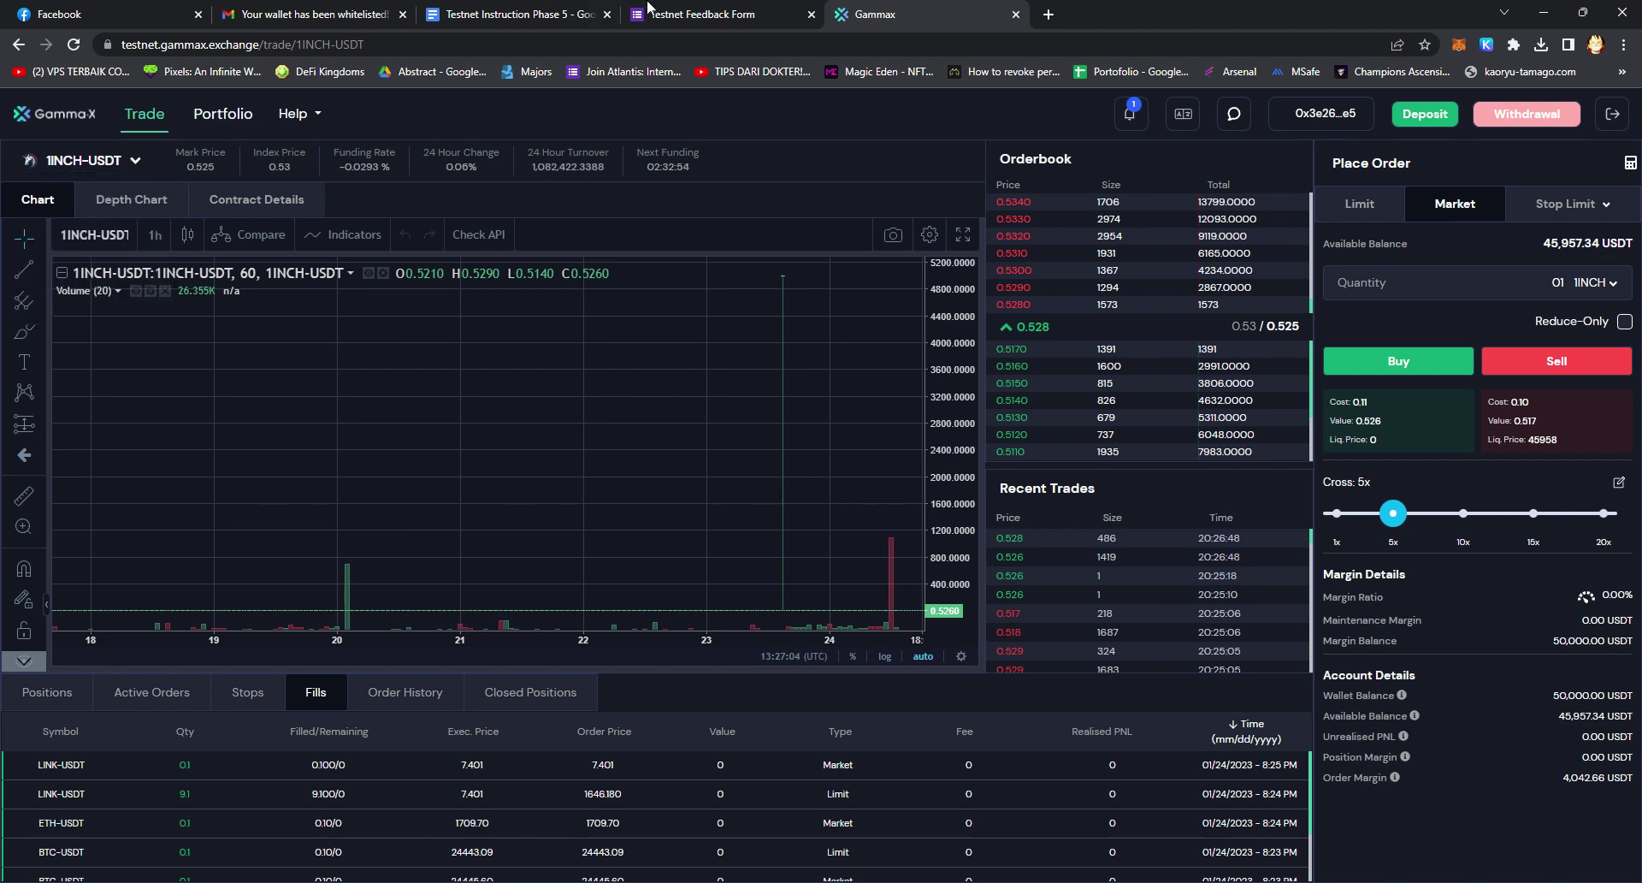
pyautogui.click(661, 10)
pyautogui.click(902, 12)
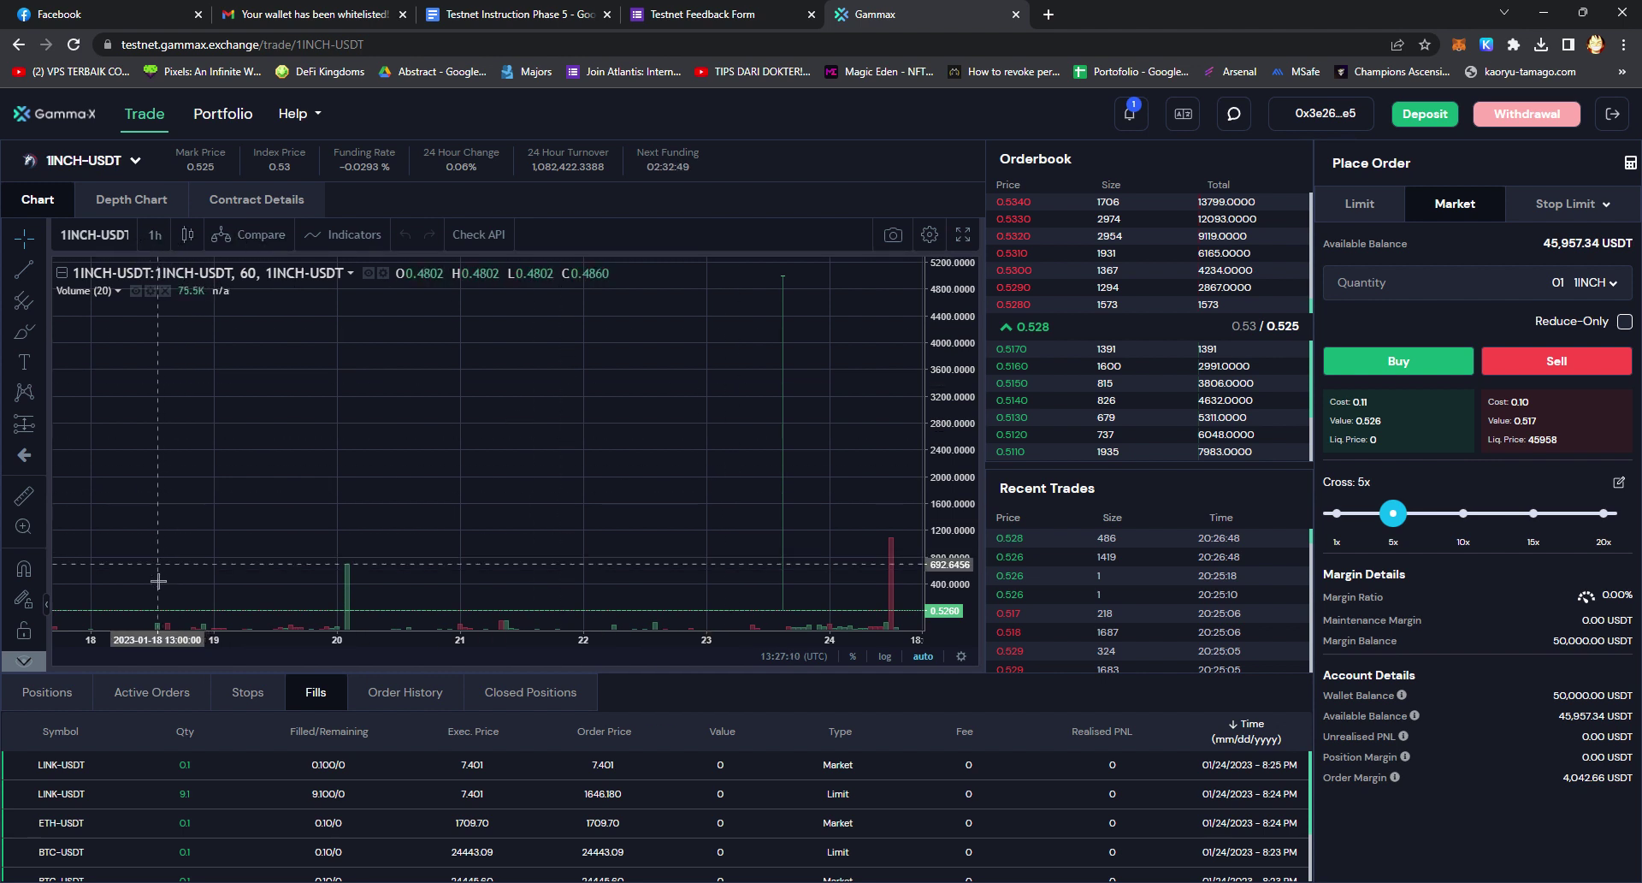
# Examine GammaX's order history, positions, active orders, stops and fills, and its Stop Limit order form
pyautogui.click(430, 698)
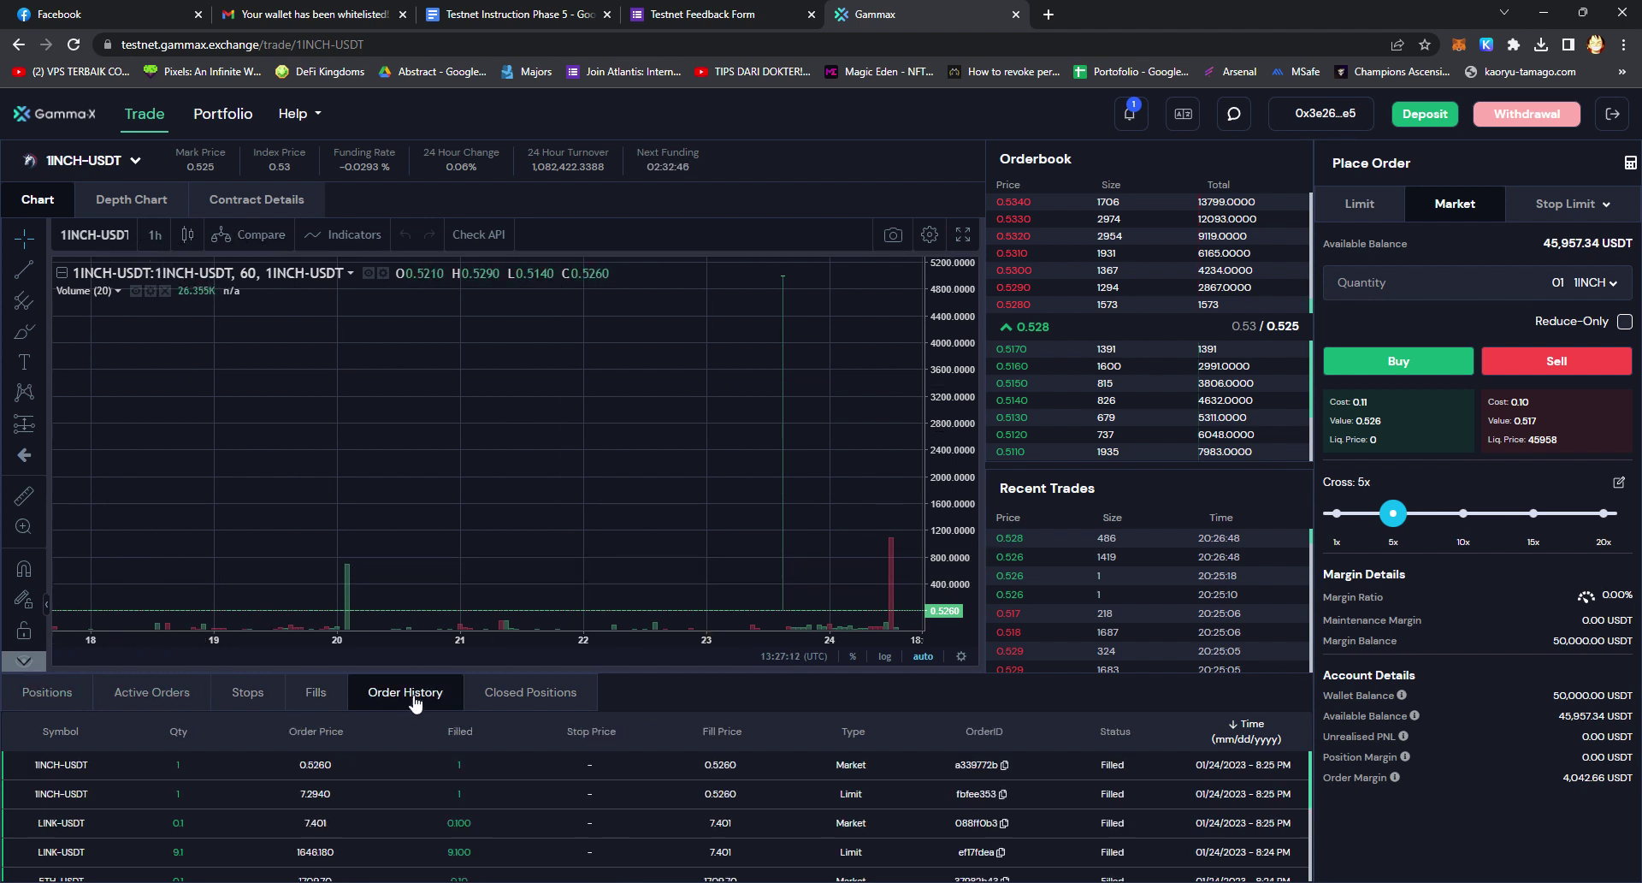
pyautogui.click(44, 698)
pyautogui.click(171, 697)
pyautogui.click(248, 697)
pyautogui.click(330, 698)
pyautogui.click(257, 698)
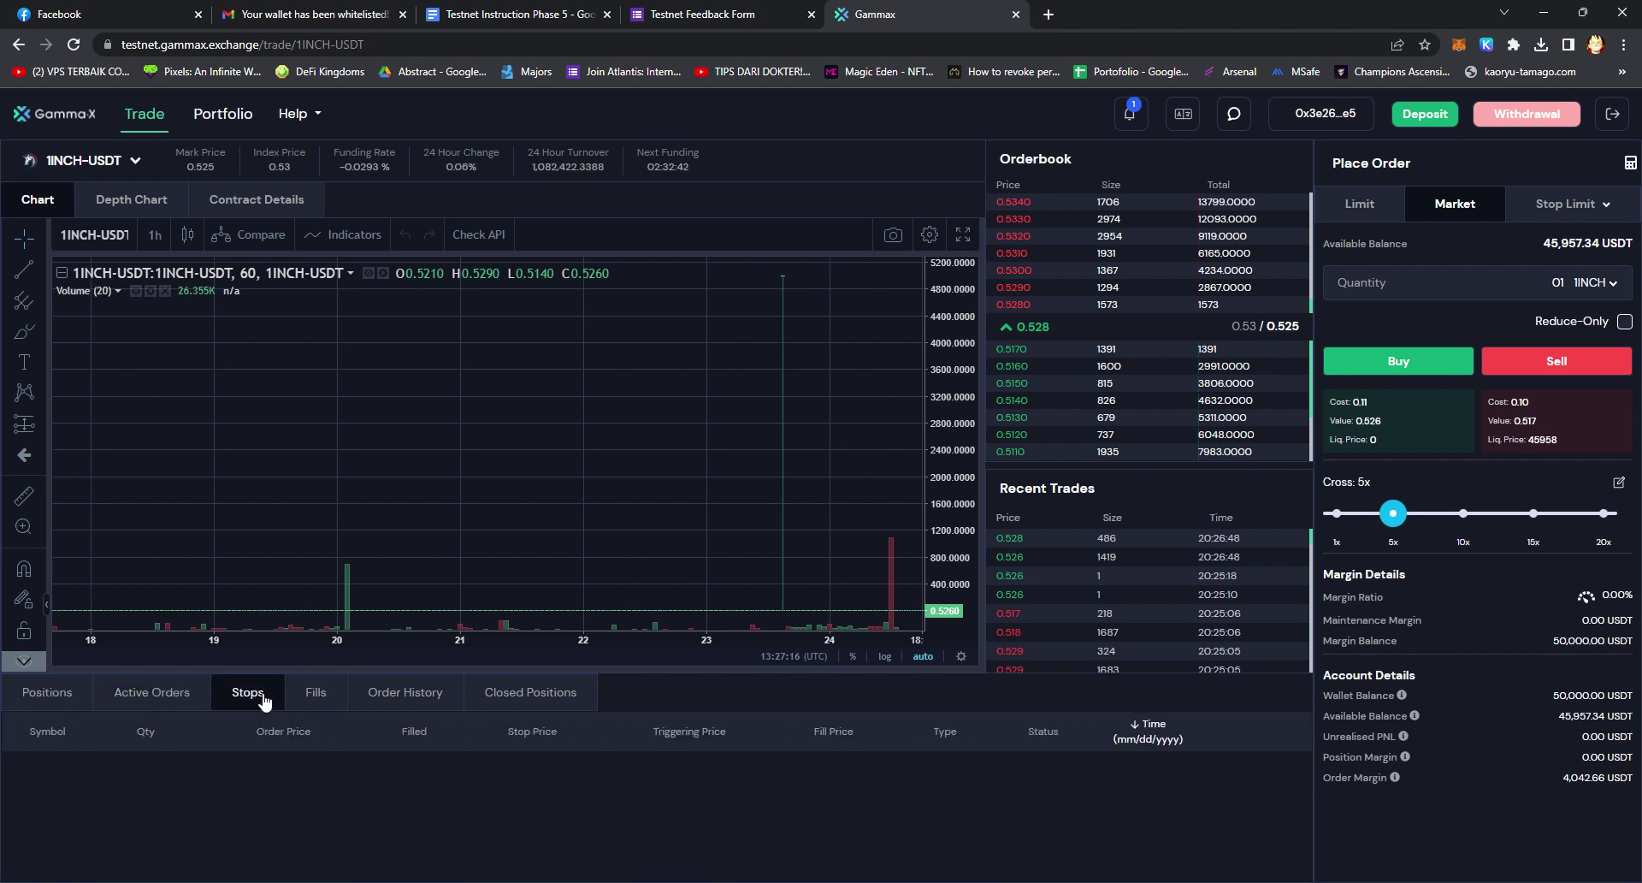
pyautogui.click(1610, 214)
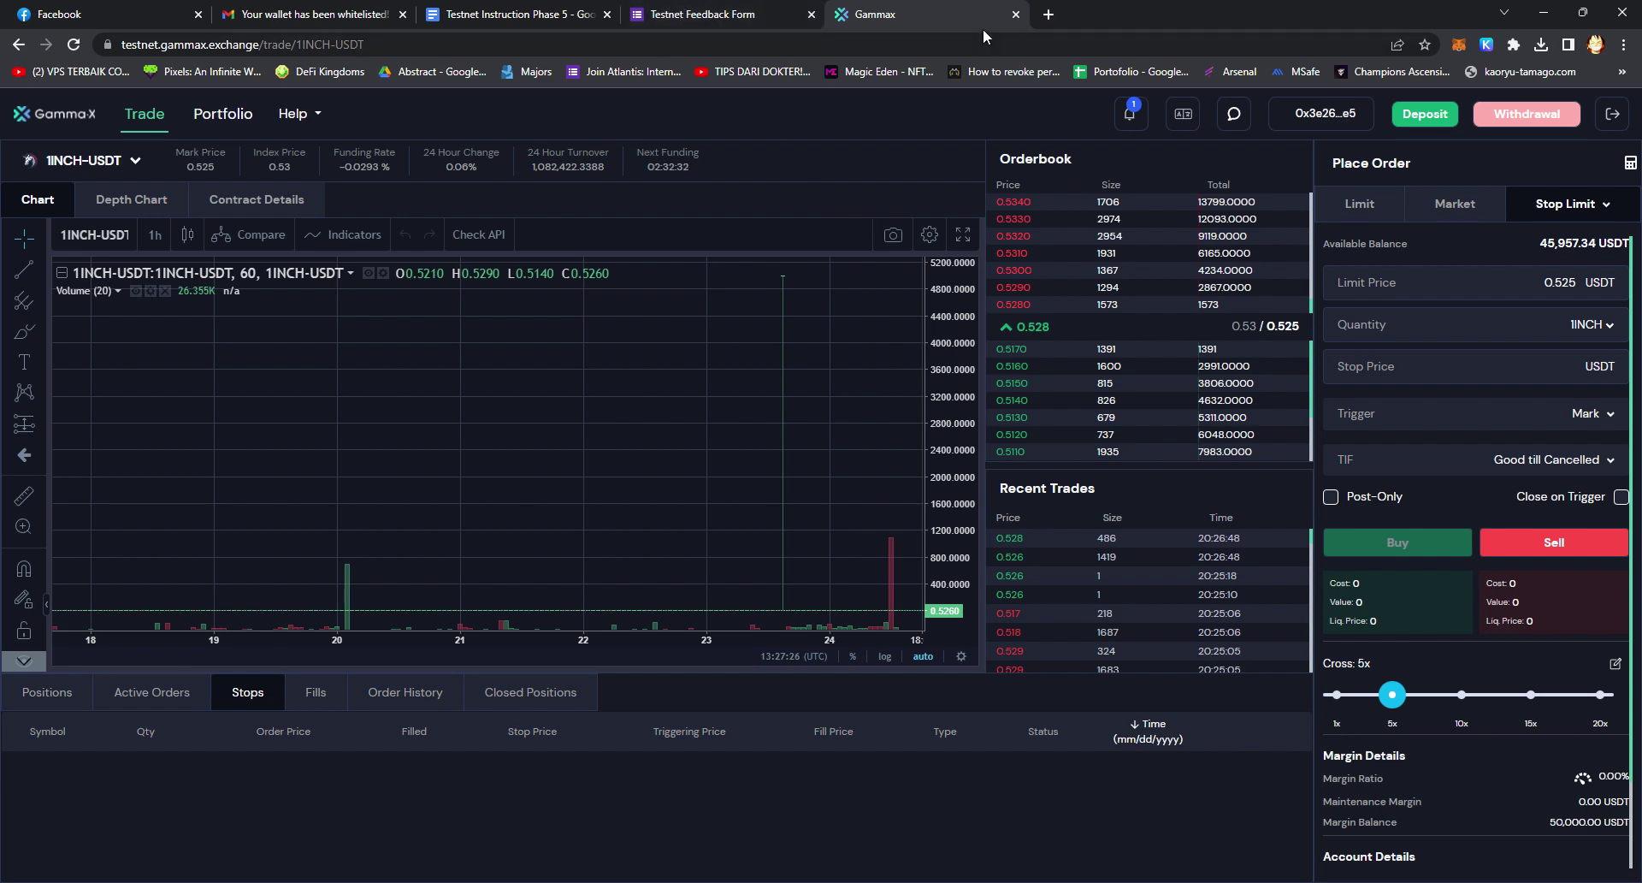
# Open Binance's BTC/BUSD spot trading page in a new browser tab and look over its trading options
pyautogui.click(1049, 17)
pyautogui.write('bi')
pyautogui.press('Return')
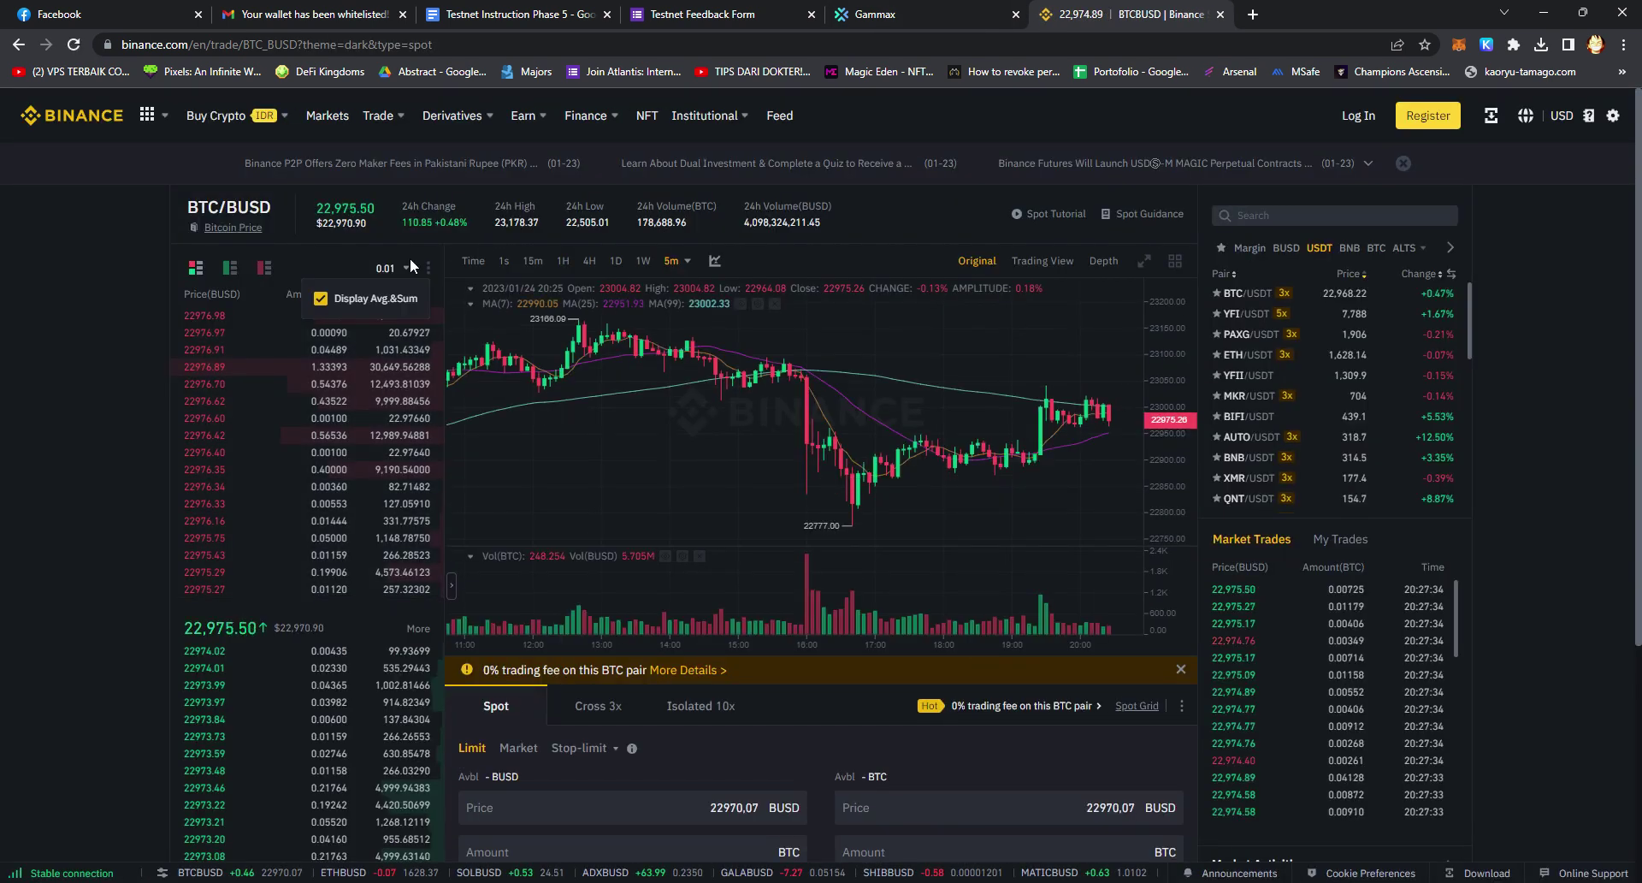
pyautogui.moveTo(378, 116)
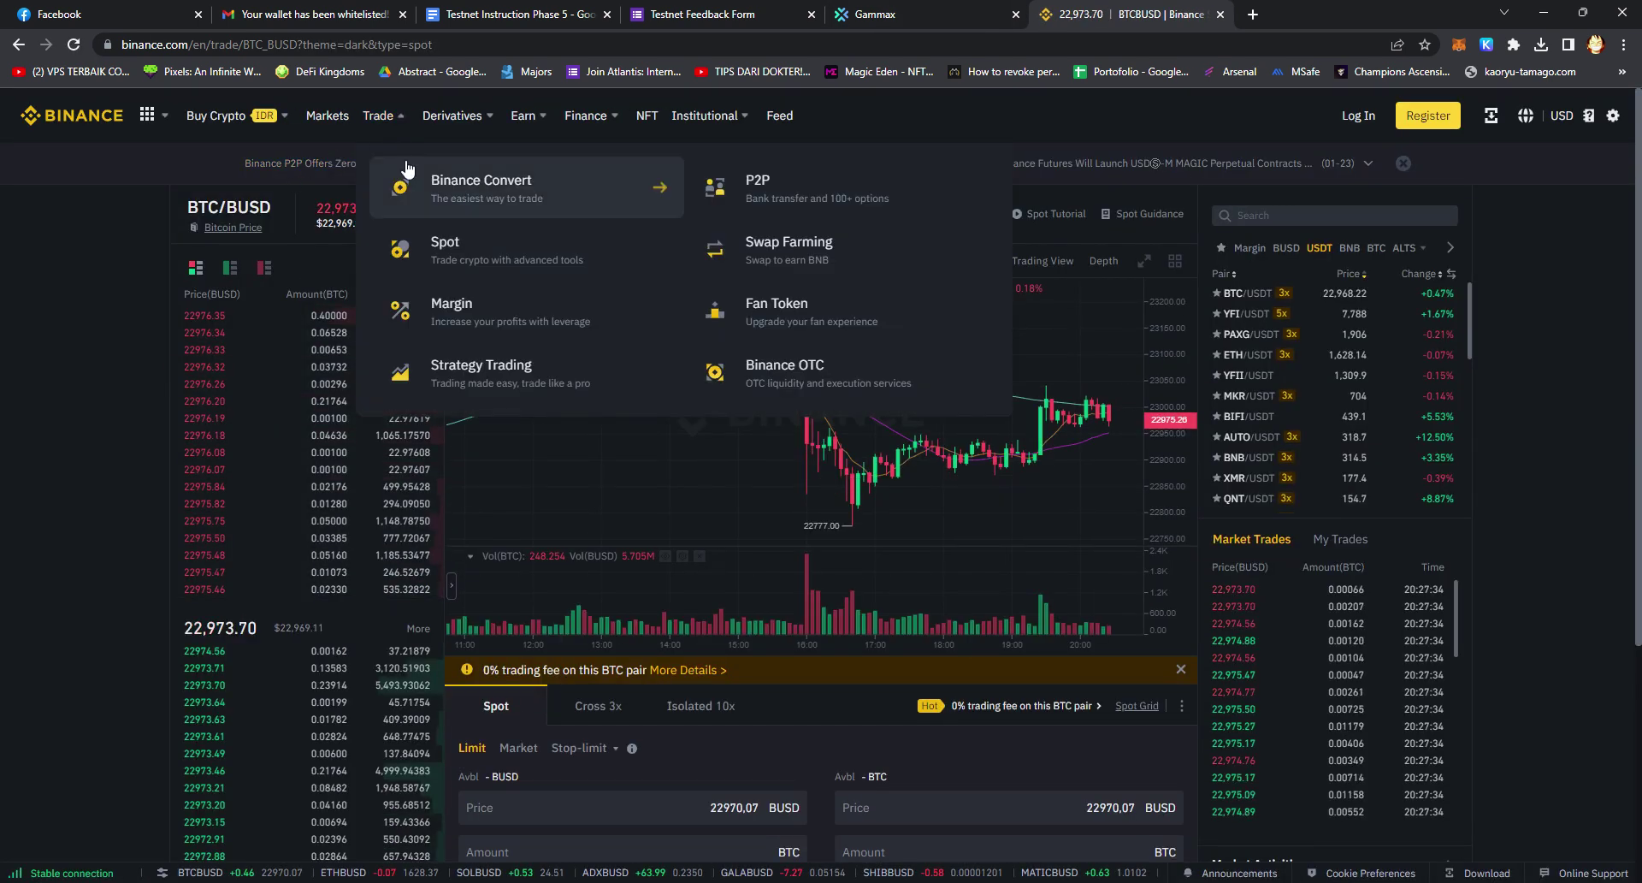
# Search the web for "futures btc binance" and open Binance's USDS-Margined BTCUSDT Perpetual page to compare it with GammaX
pyautogui.click(877, 44)
pyautogui.write('fu')
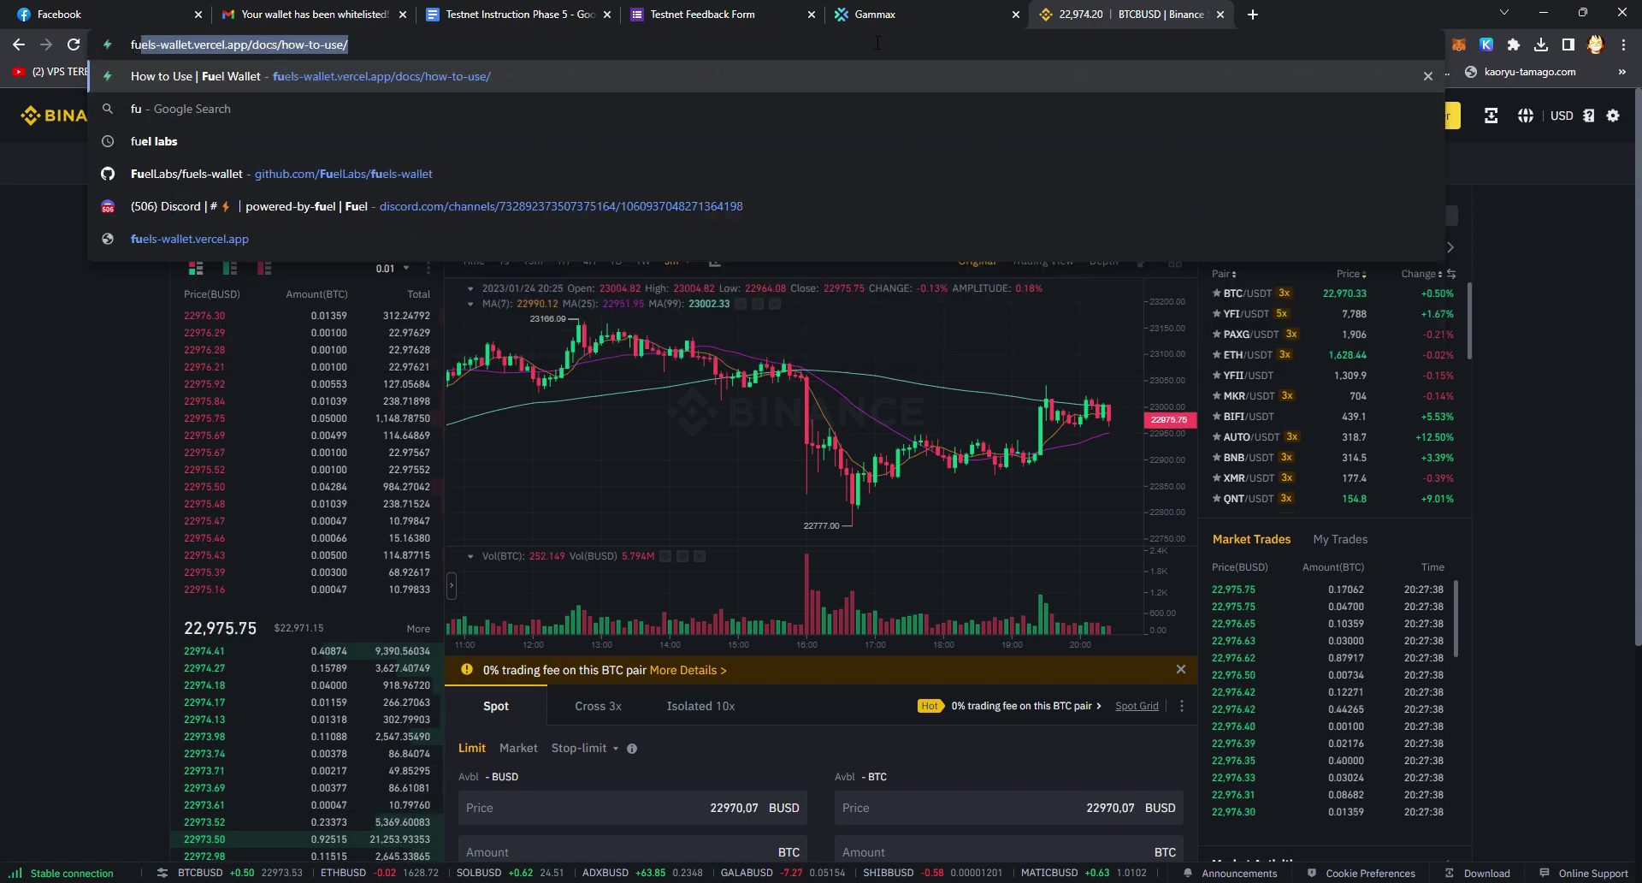
pyautogui.write('tures b')
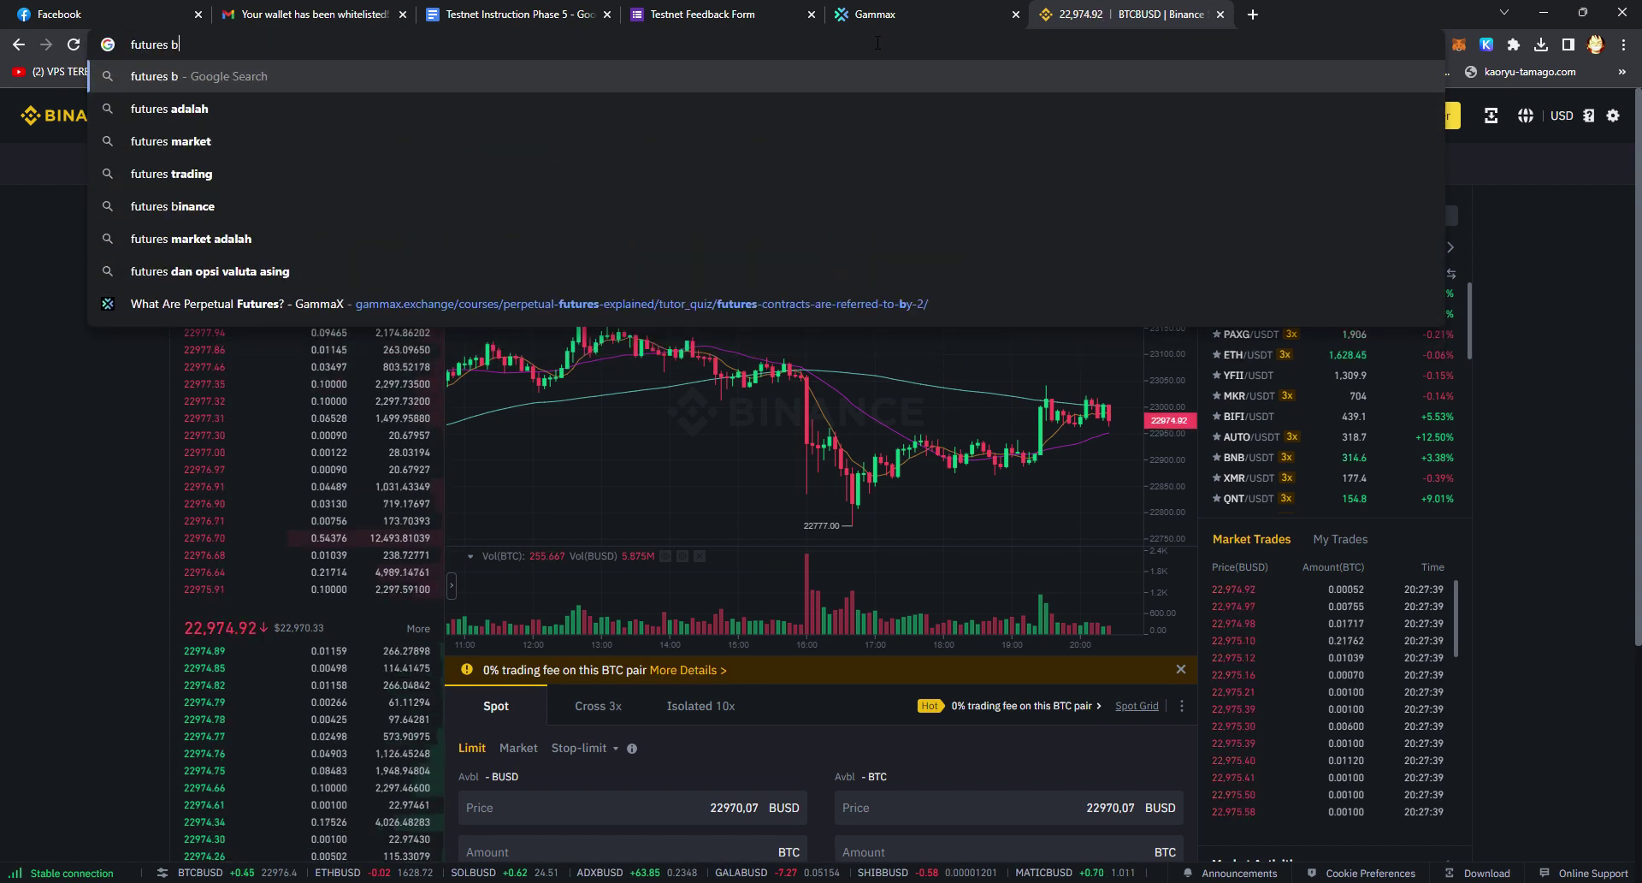
pyautogui.write('tc binance')
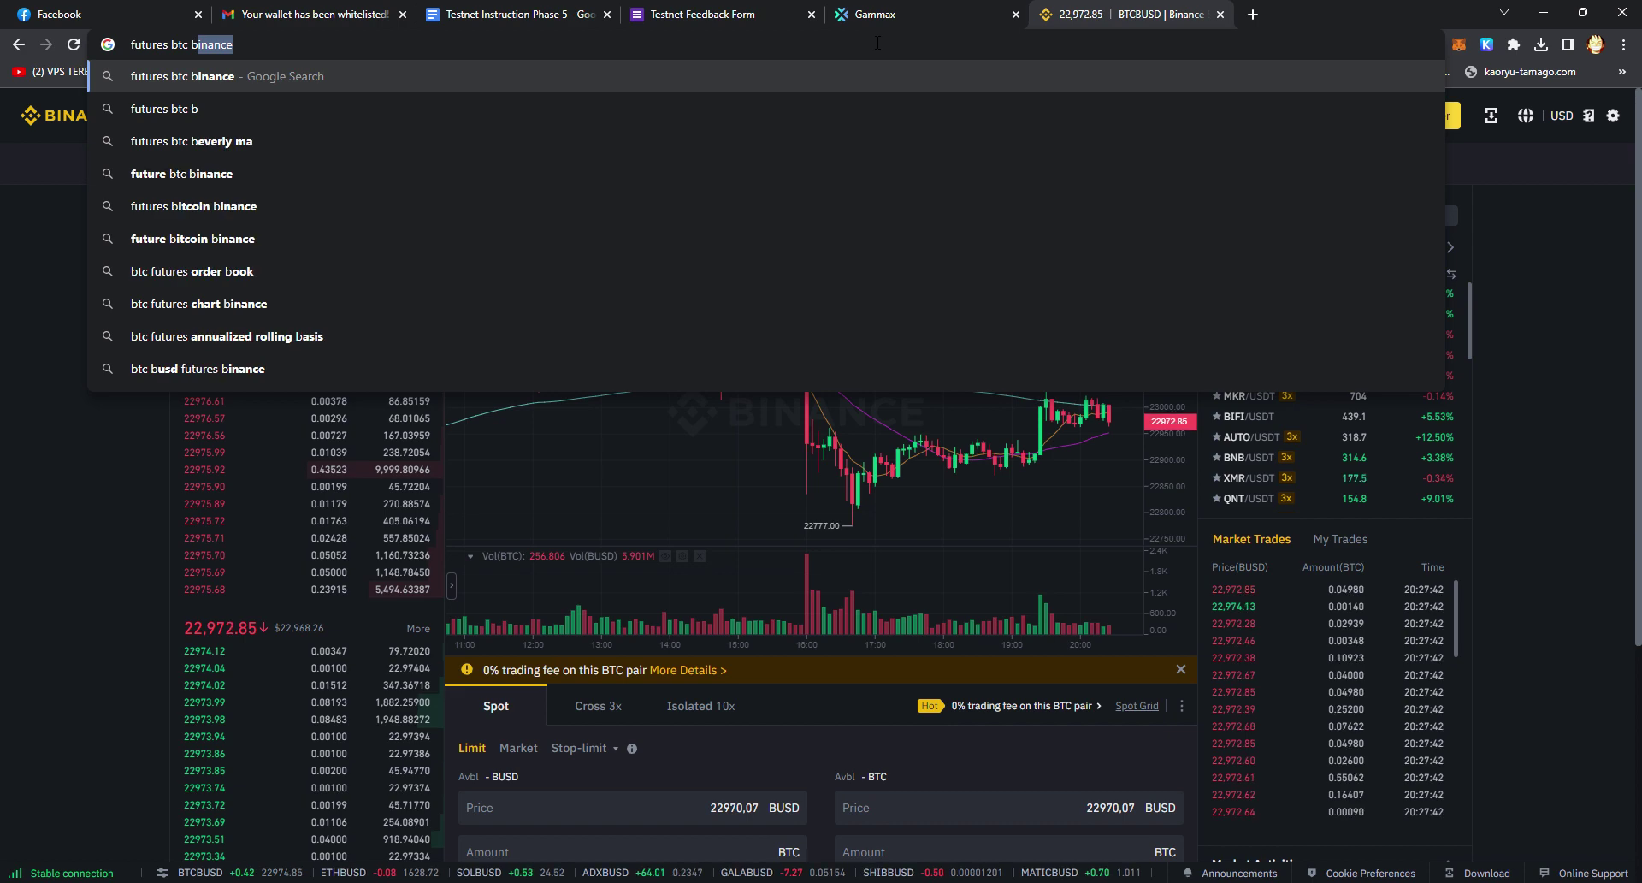
pyautogui.press('Return')
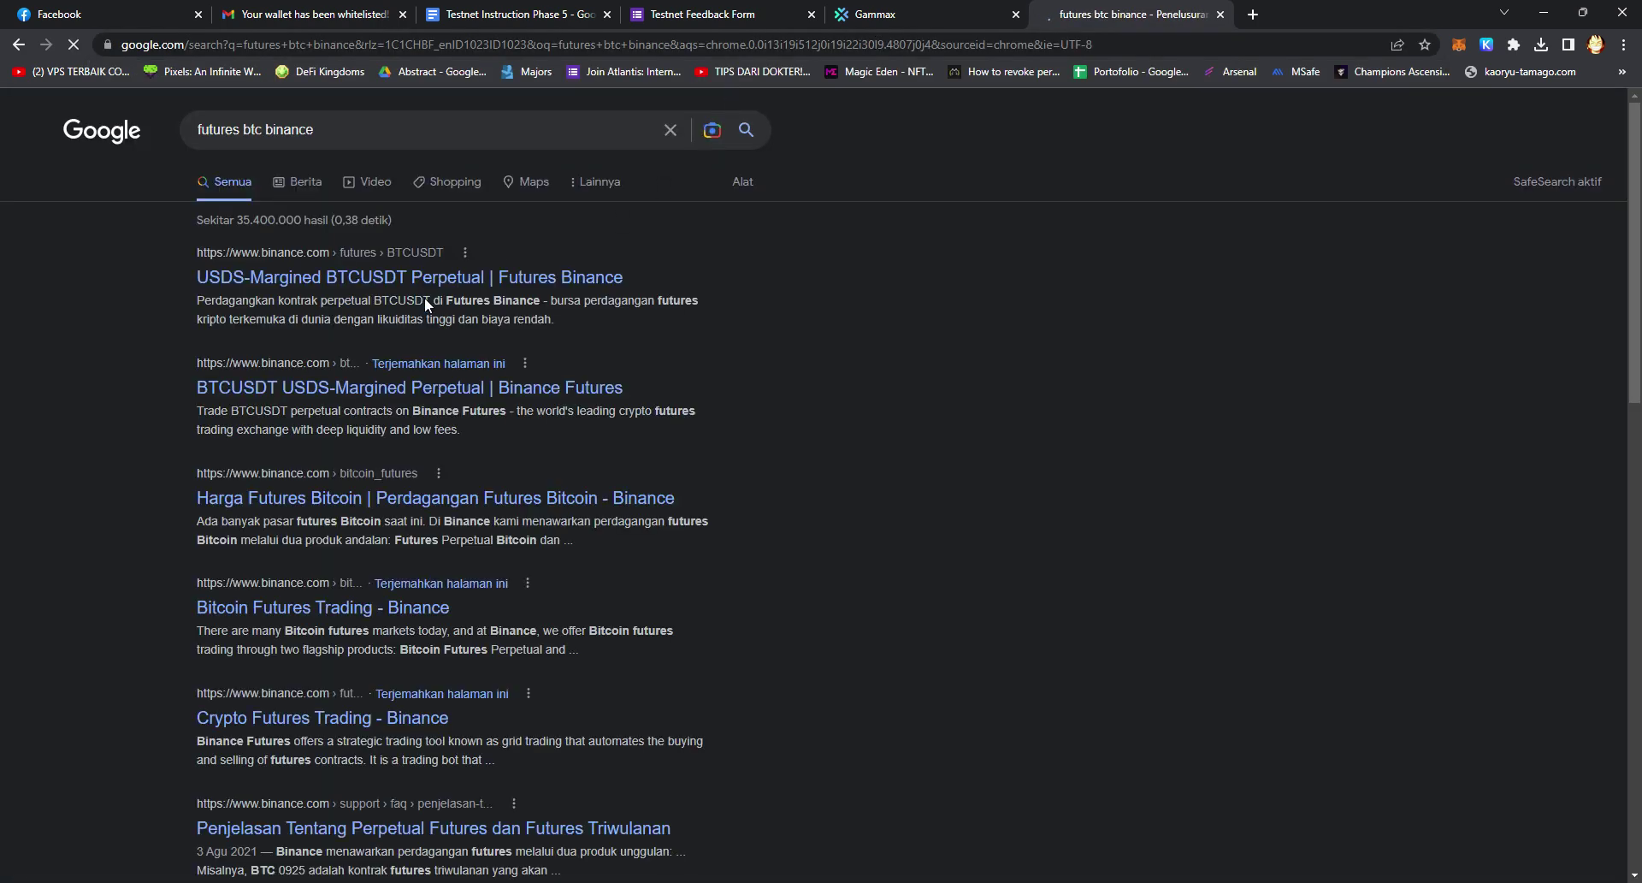
pyautogui.click(424, 291)
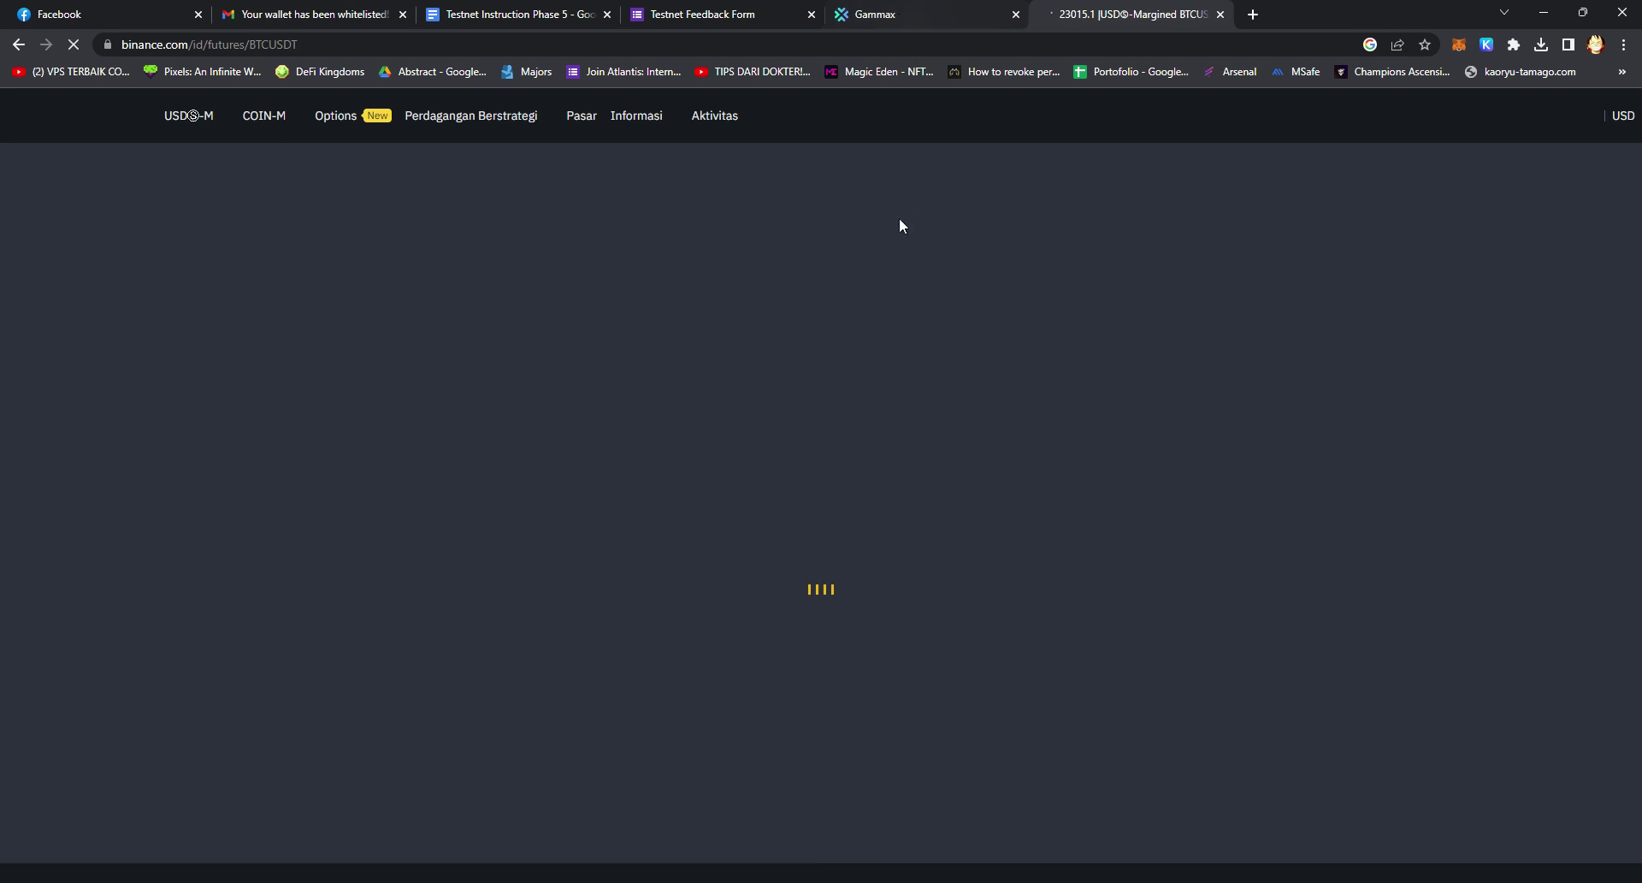
pyautogui.click(950, 7)
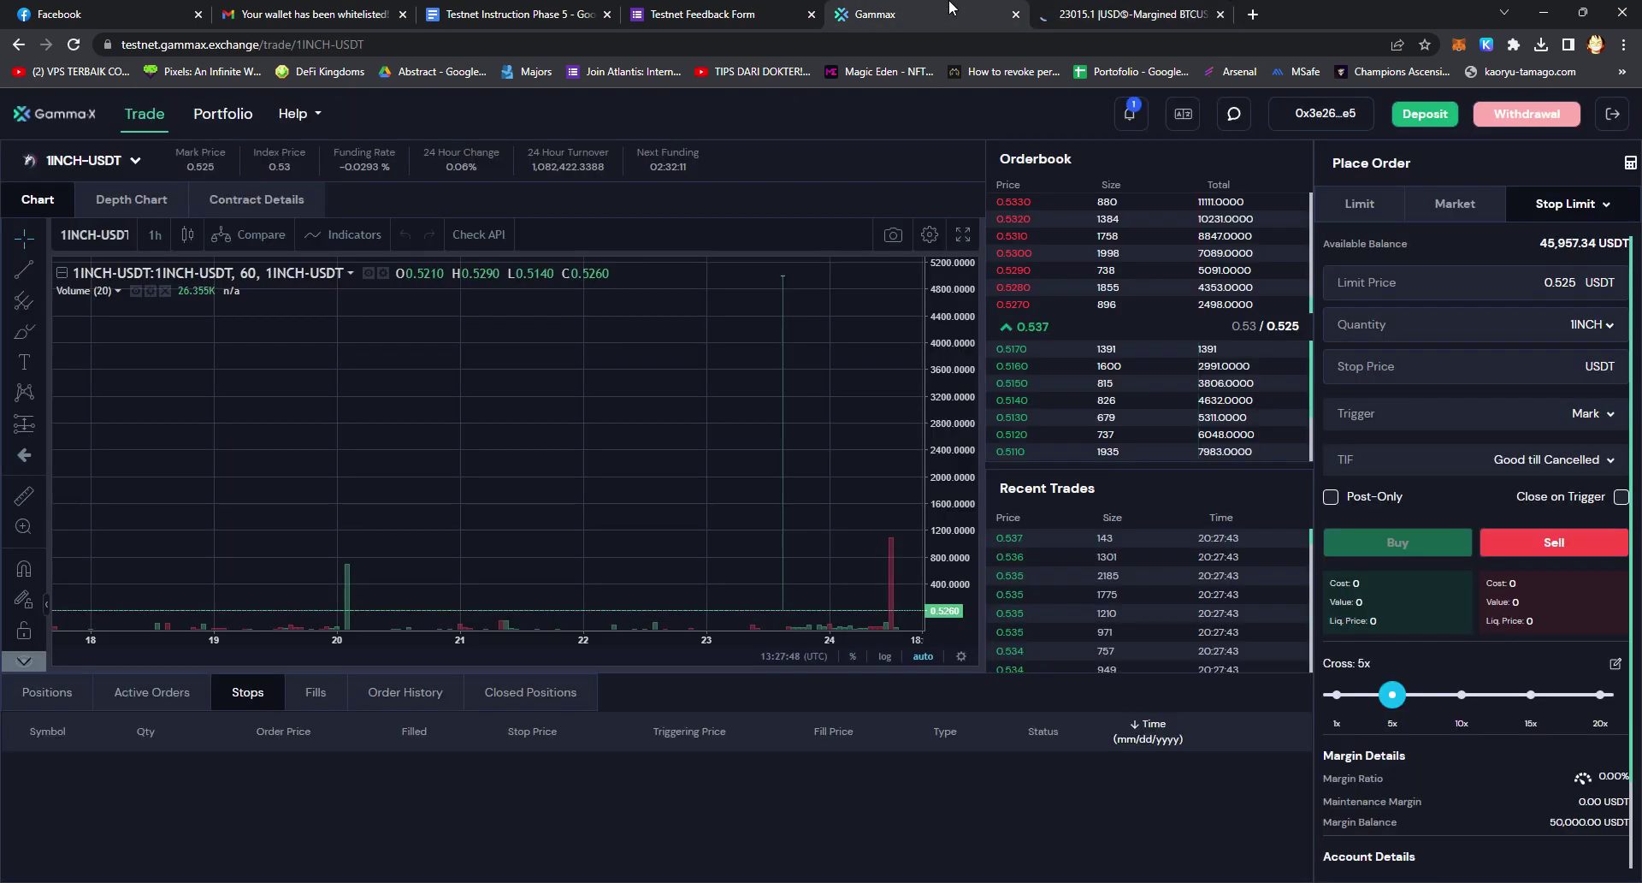
pyautogui.click(1085, 11)
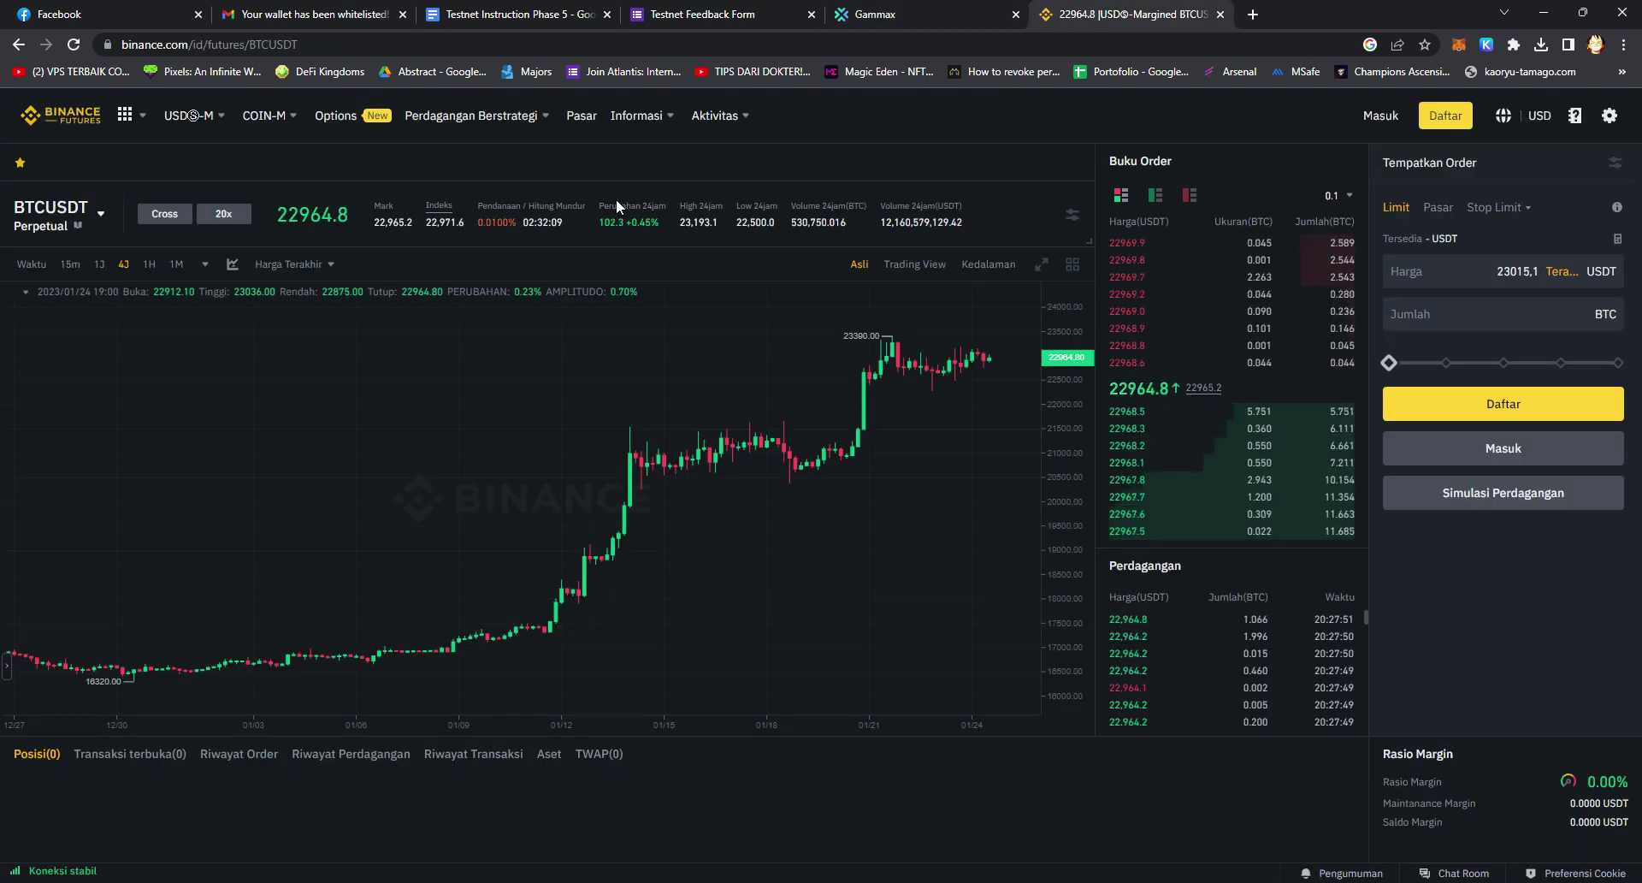
# On GammaX, bring up the Limit order form for BTC-USDT and raise the cross leverage to 20x
pyautogui.click(860, 21)
pyautogui.click(1363, 220)
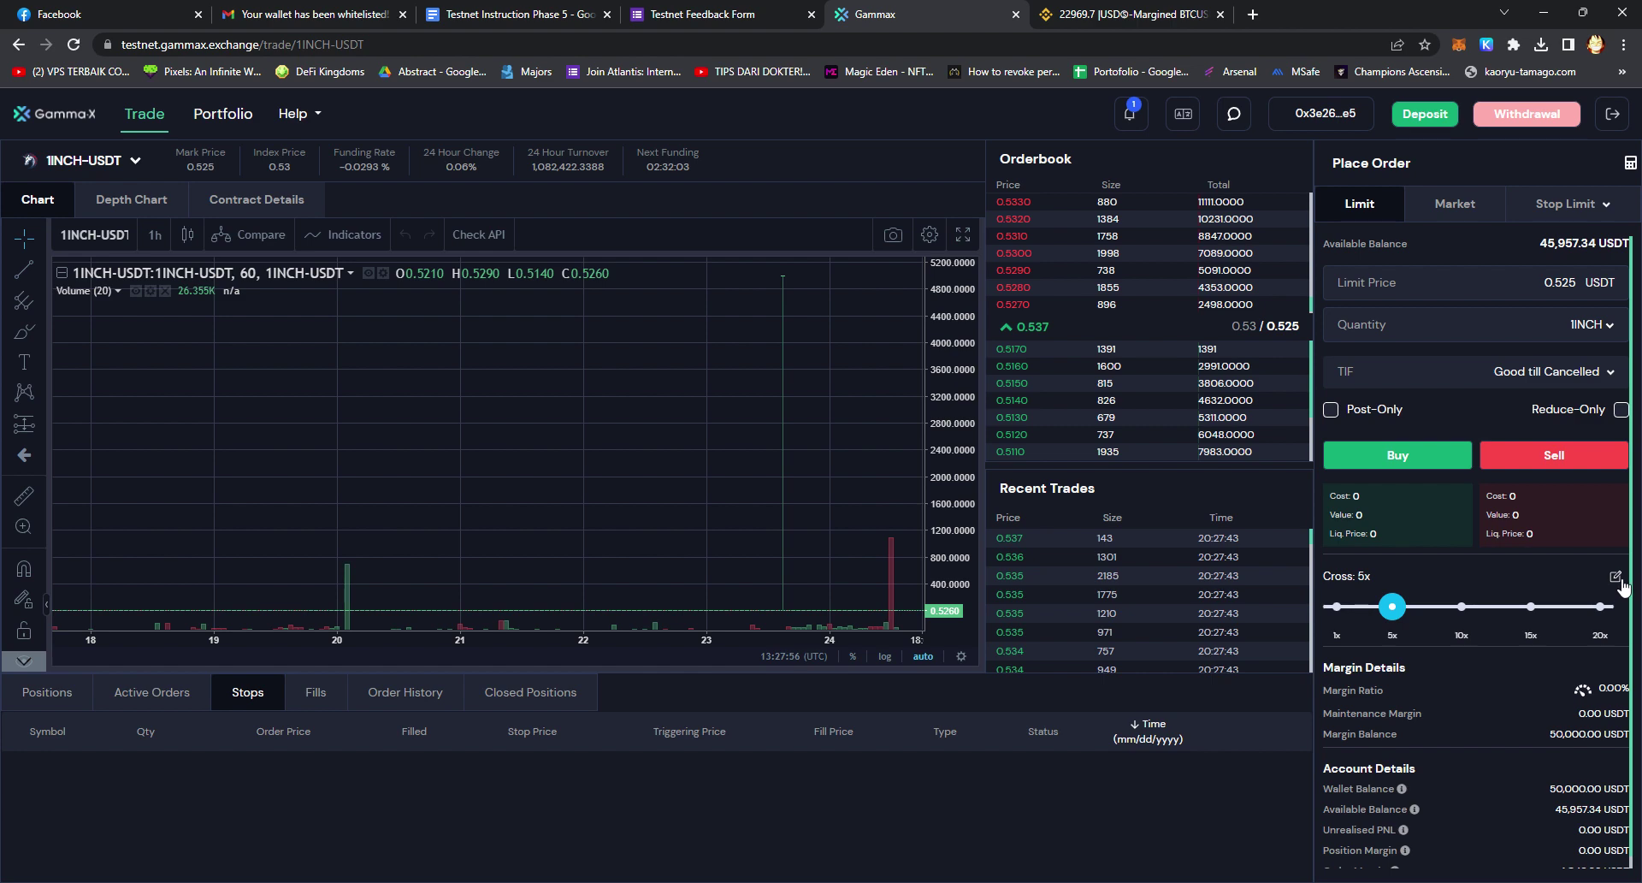
pyautogui.click(86, 160)
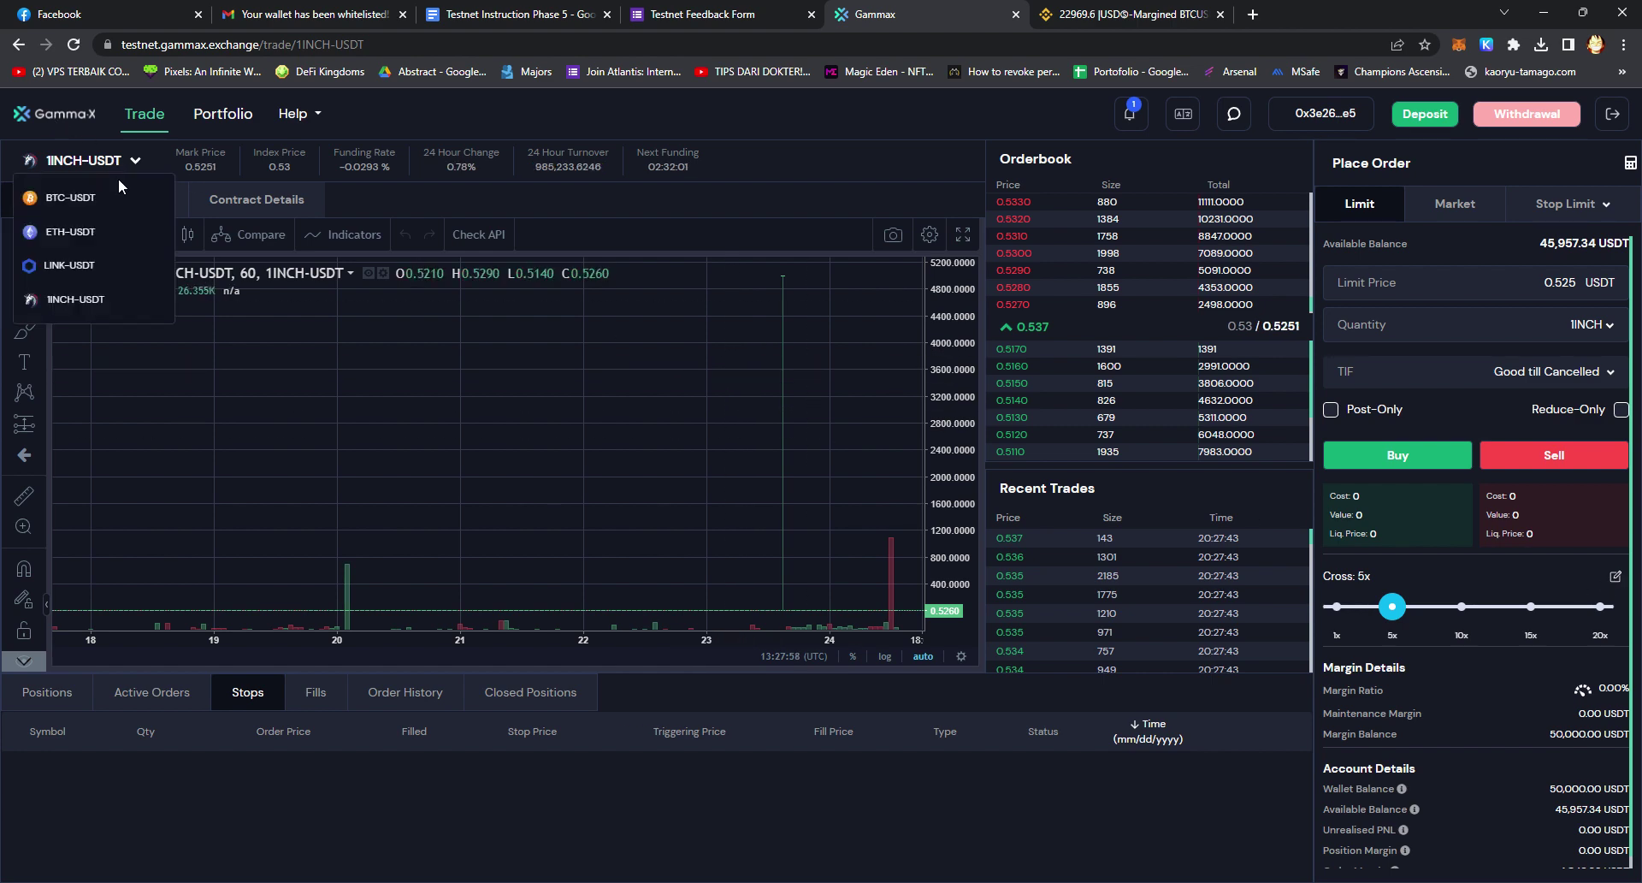
pyautogui.click(64, 202)
pyautogui.click(1615, 576)
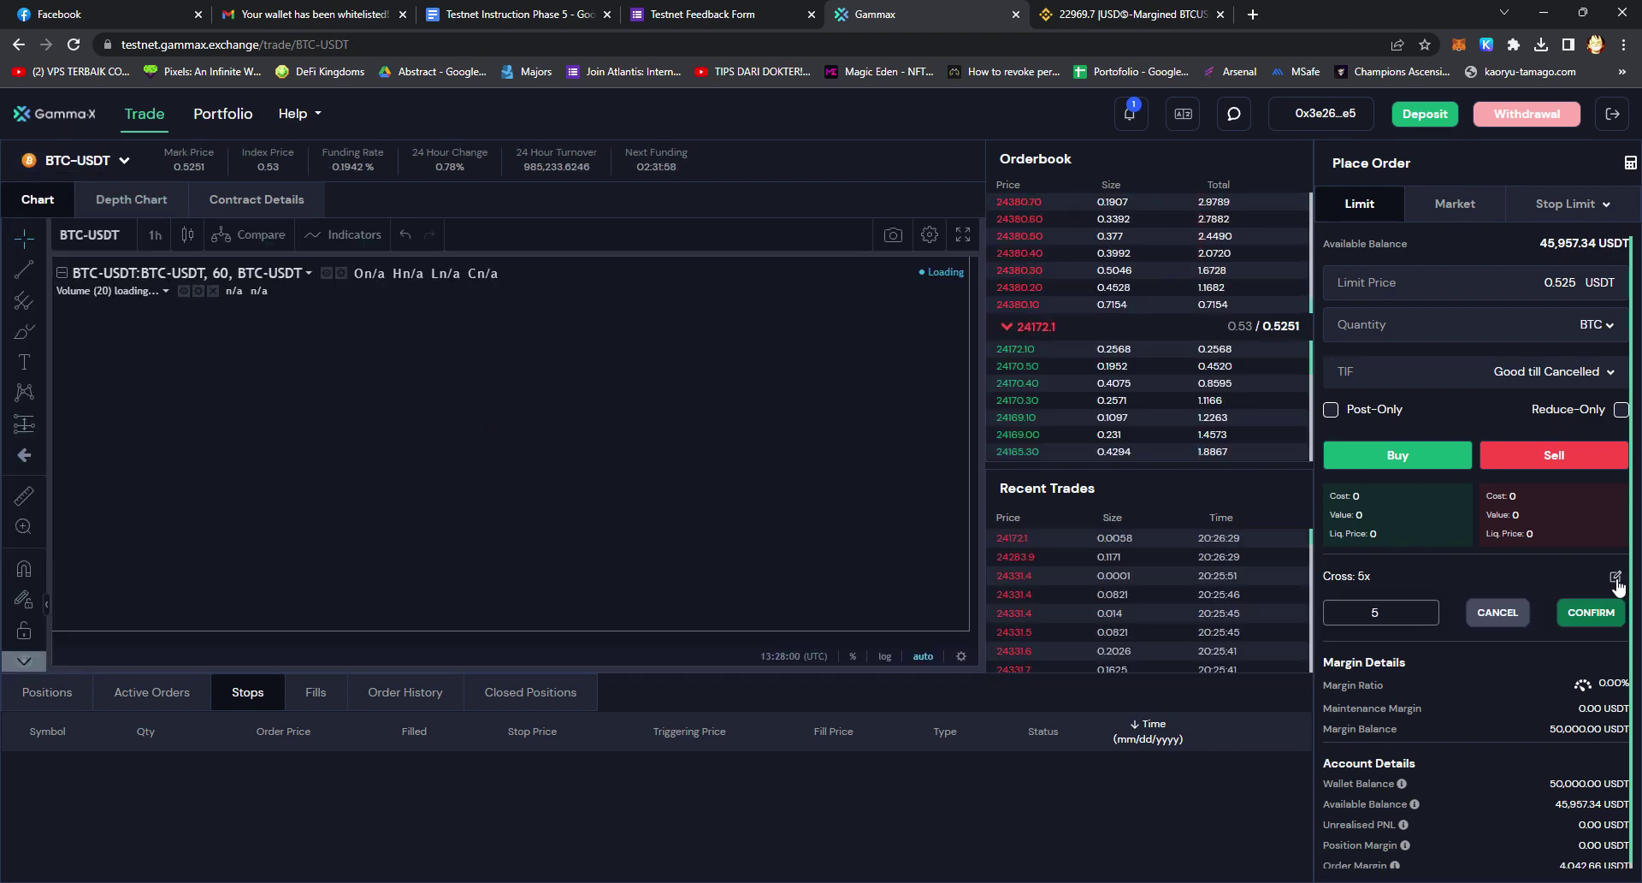
pyautogui.click(1584, 613)
pyautogui.moveTo(1380, 614); pyautogui.dragTo(1601, 606)
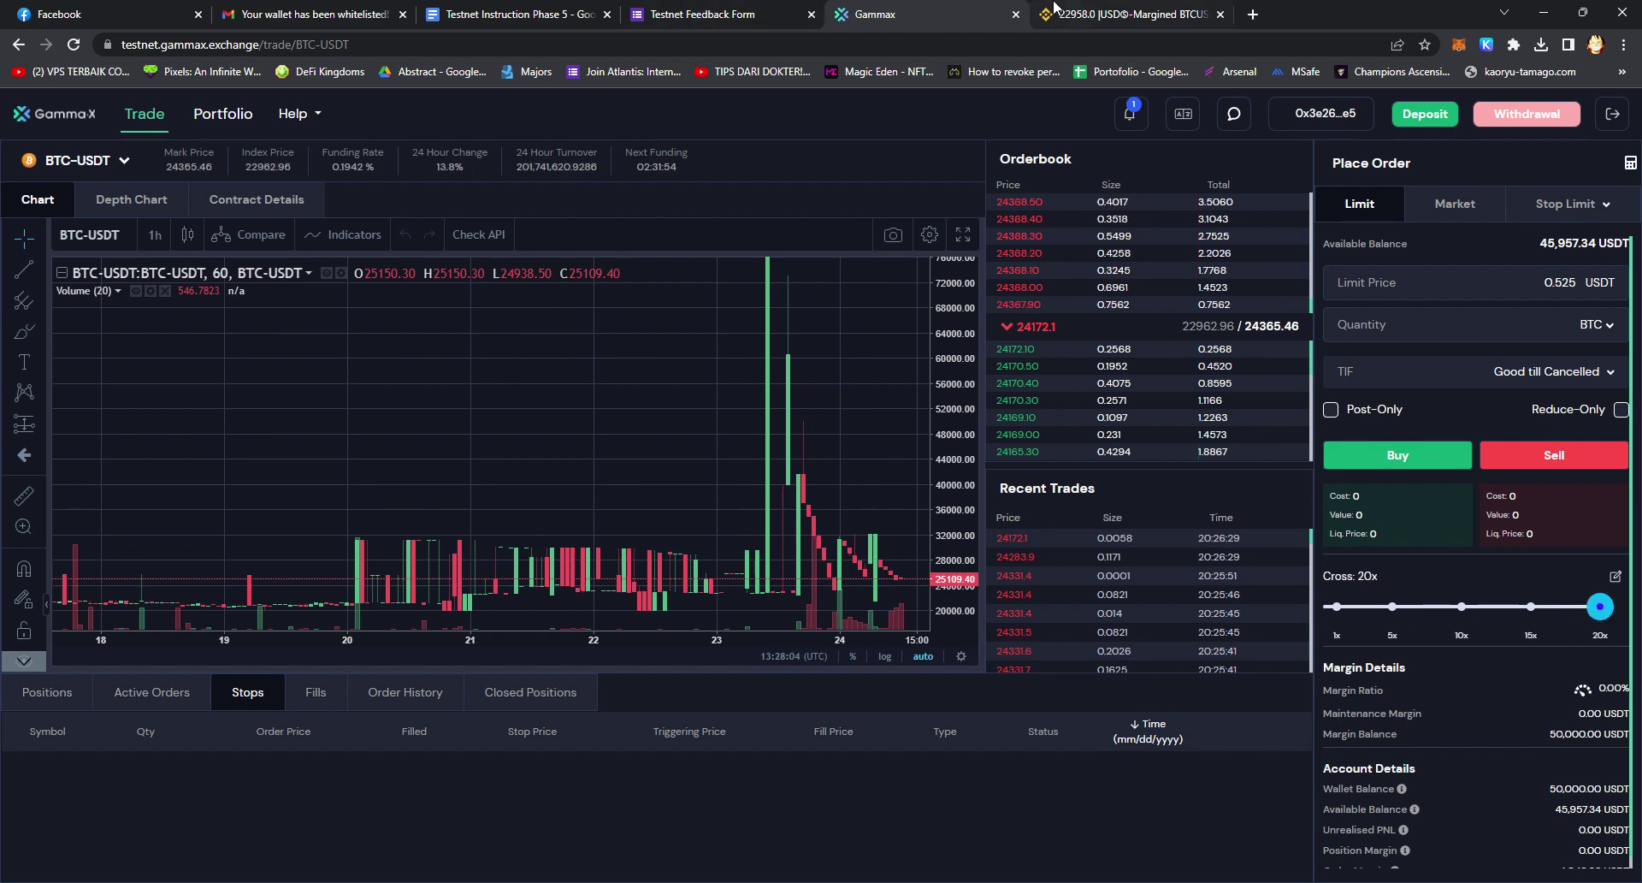
pyautogui.hotkey('ctrl', 'Tab')
# In the feedback form, answer the missing-features question with "margin for cross futures of BTC/USDT should be max 125x, but on GammaX 25x margin only"
pyautogui.click(721, 14)
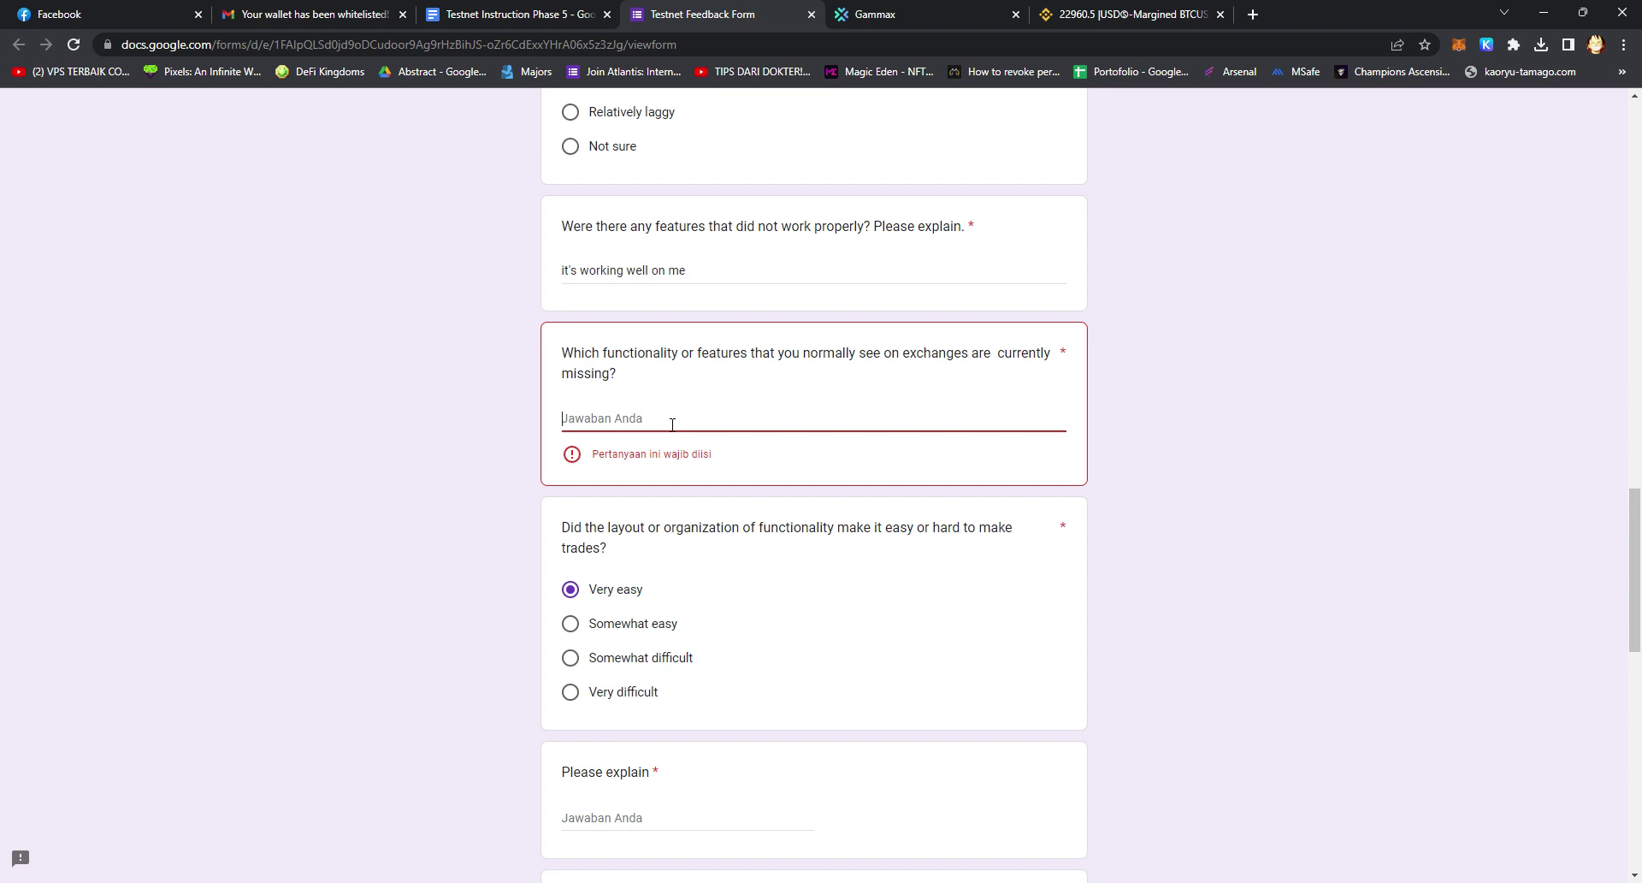
pyautogui.write('margin ')
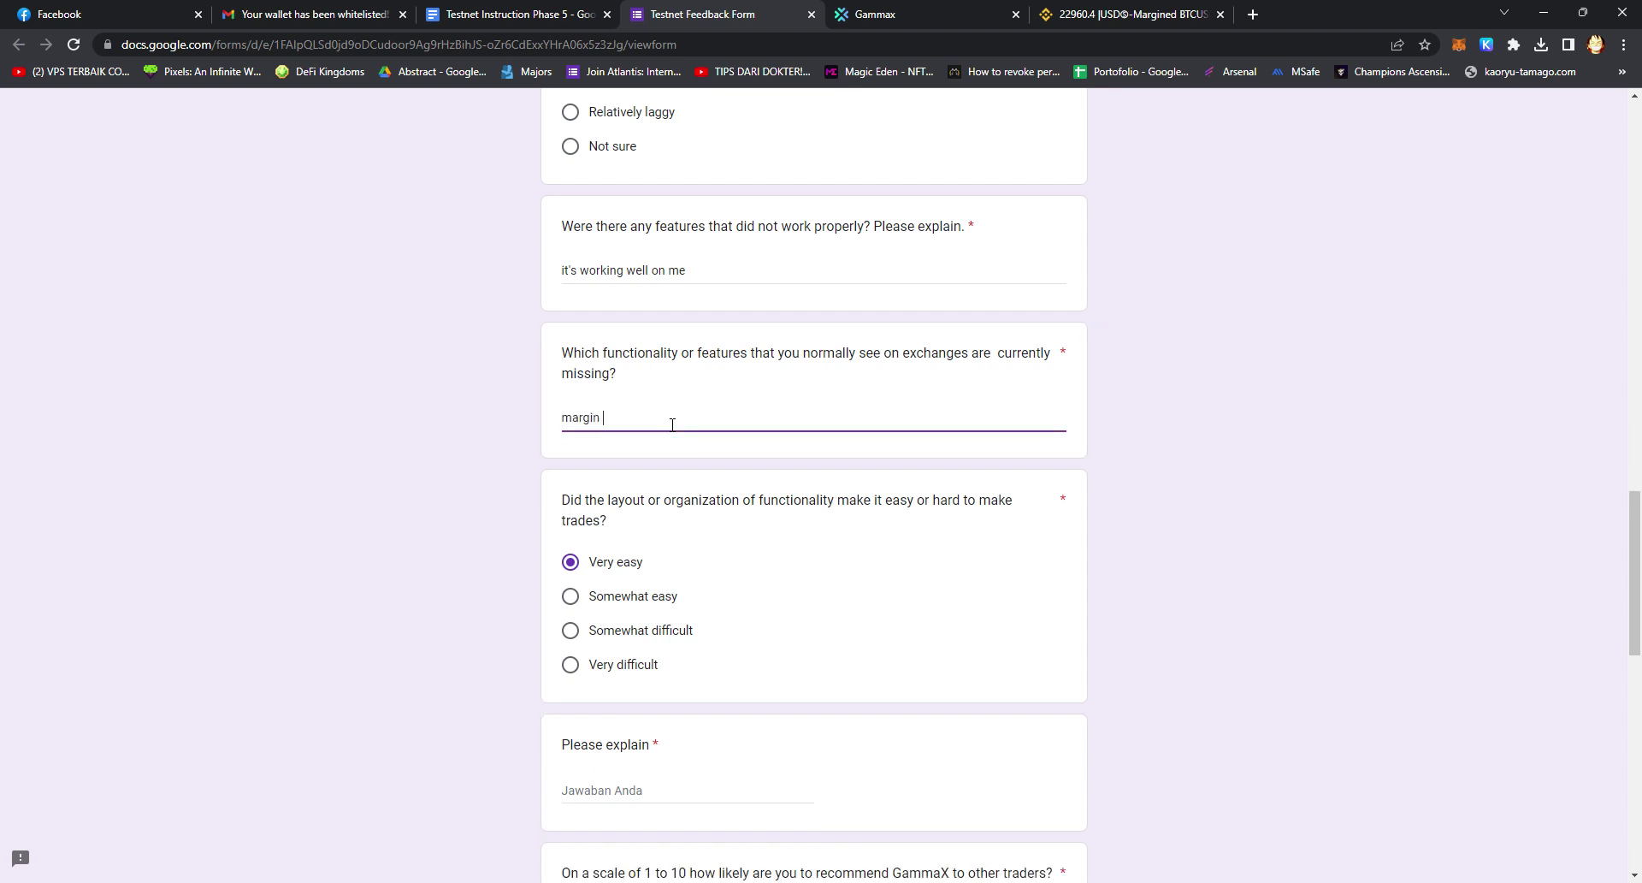
pyautogui.write('for cross futures of BTC/USDT should be max 125x')
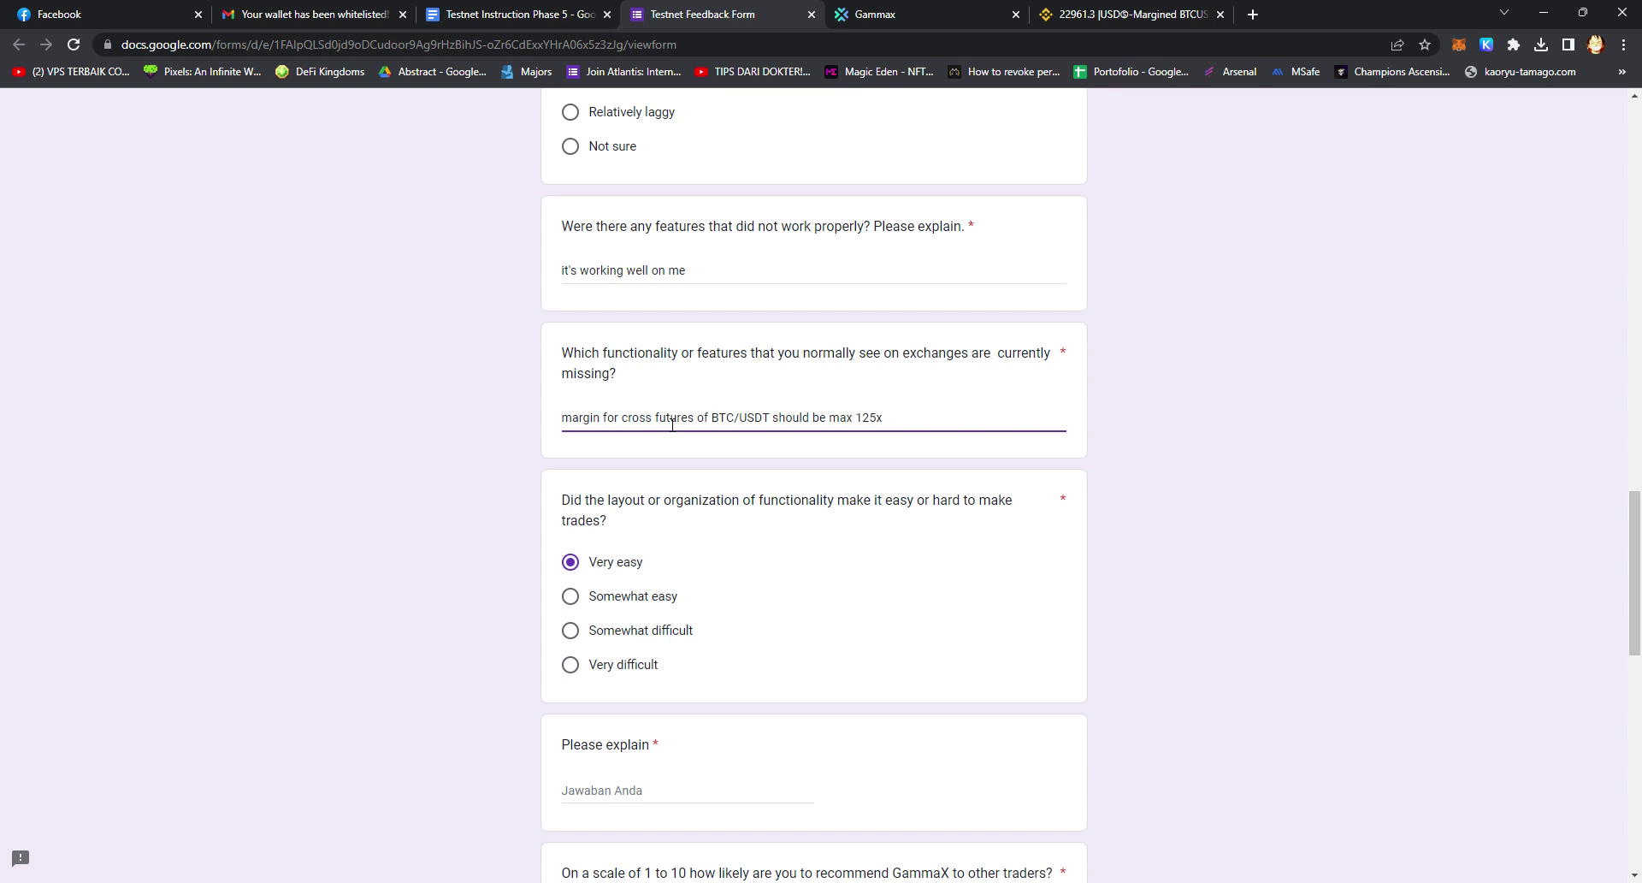
pyautogui.write(', bu')
pyautogui.write('ut ')
pyautogui.write('on GammaX ')
pyautogui.write('25x onyl')
pyautogui.click(1006, 421)
pyautogui.write('margin only')
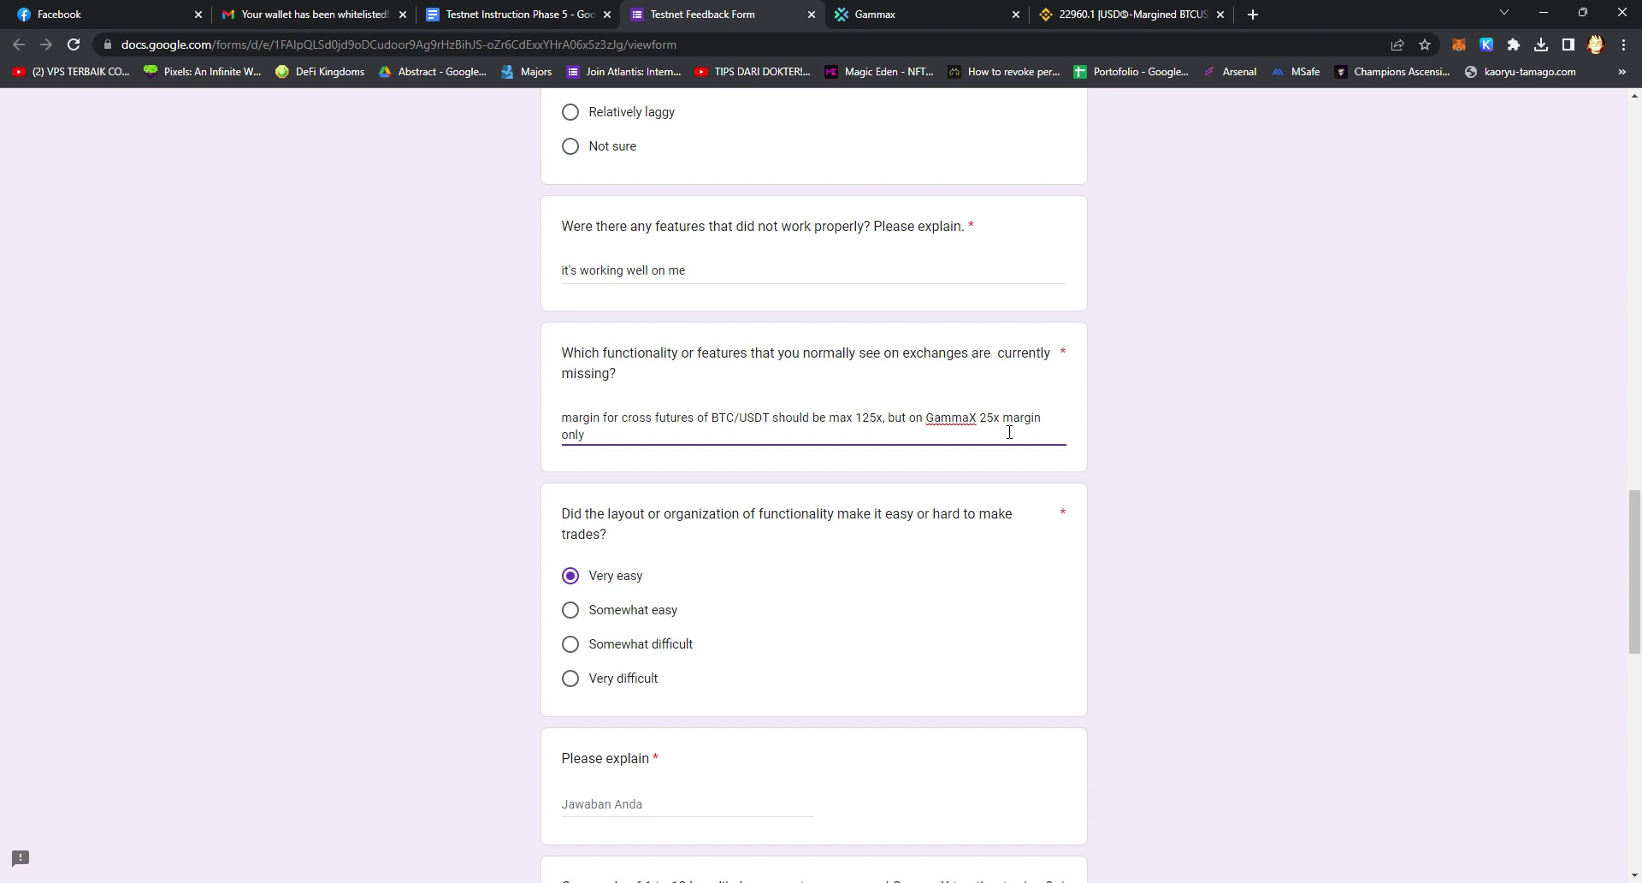
pyautogui.click(446, 419)
# Explain the layout answer with "there is easy to understand cause im learned from videos of guide from learn & earn"
pyautogui.scroll(-4, 454, 414)
pyautogui.click(694, 477)
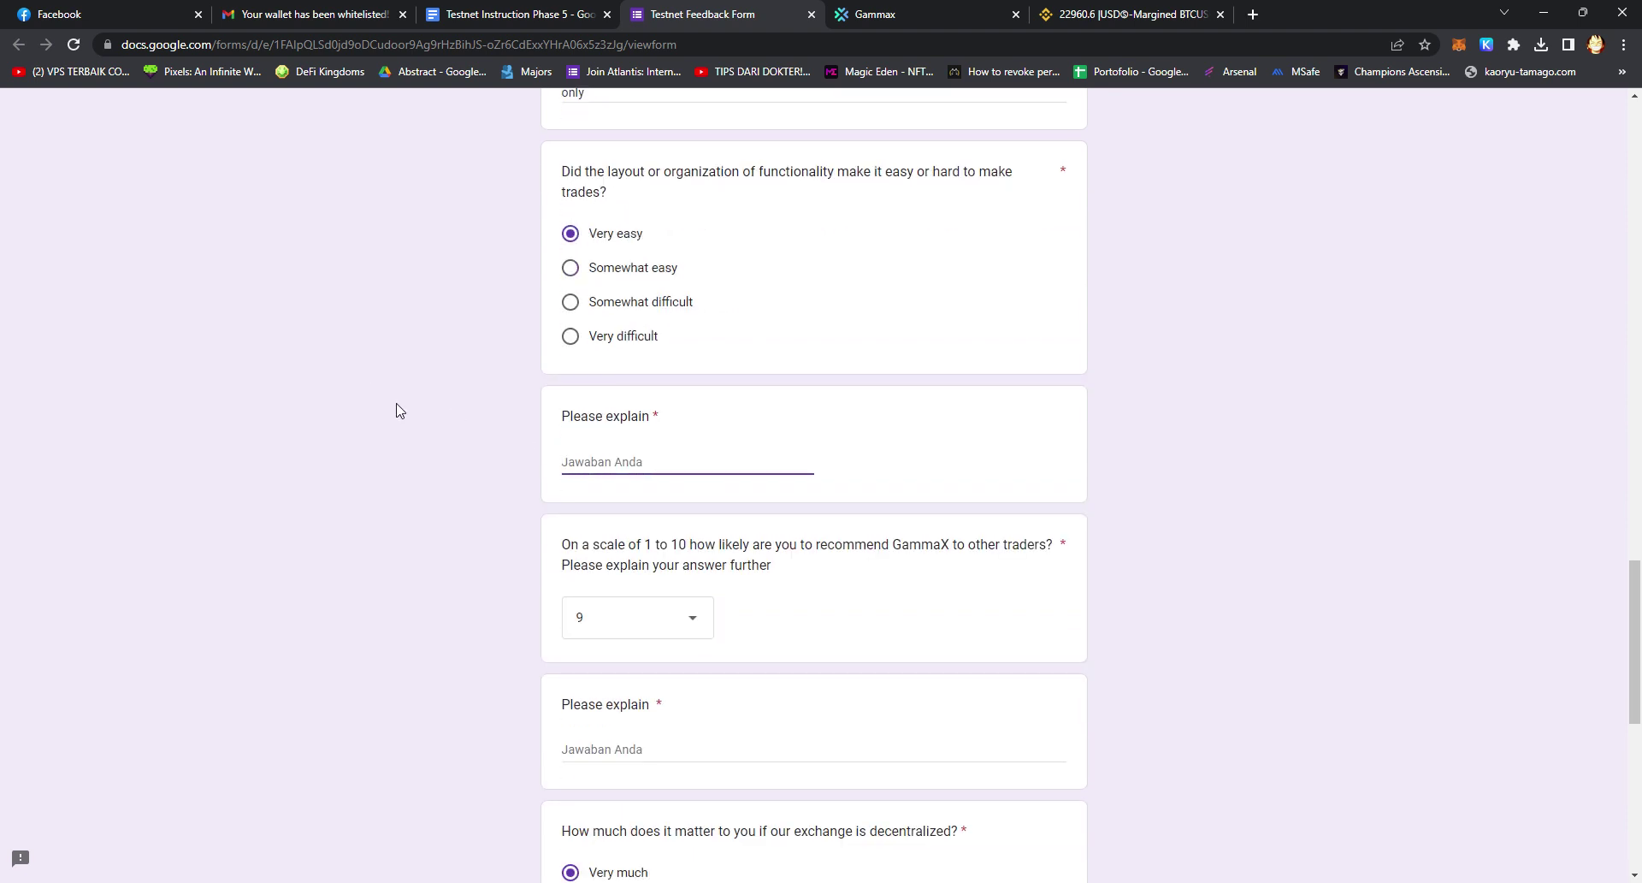
pyautogui.scroll(1, 396, 411)
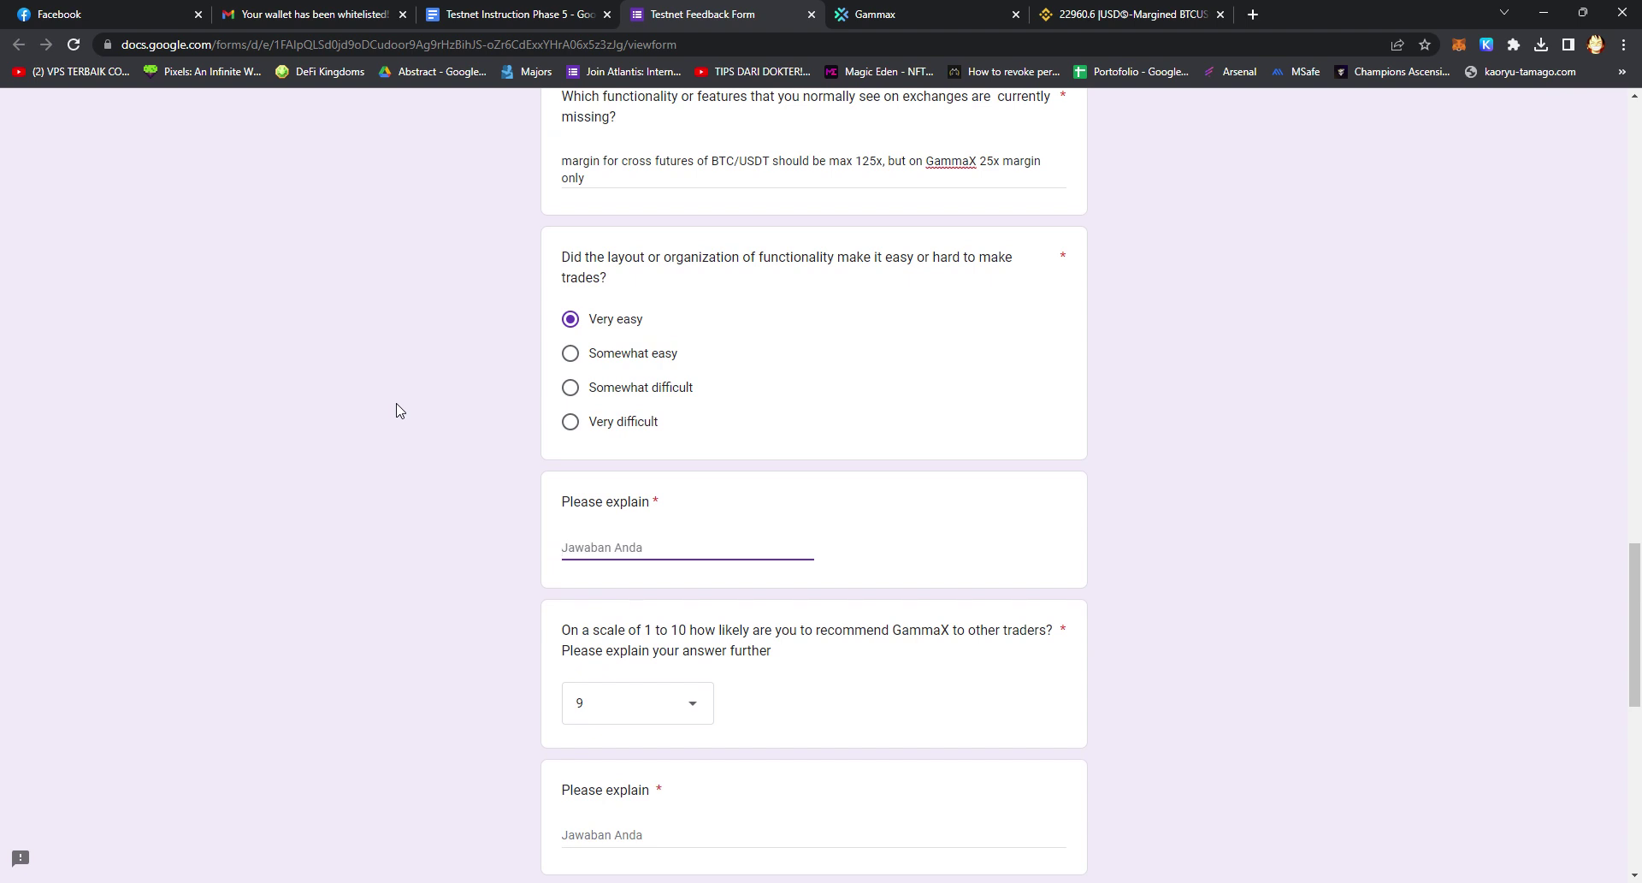
pyautogui.write('there ')
pyautogui.write('is easy to e')
pyautogui.write('understan')
pyautogui.write('d cause im learne')
pyautogui.write('d from videos')
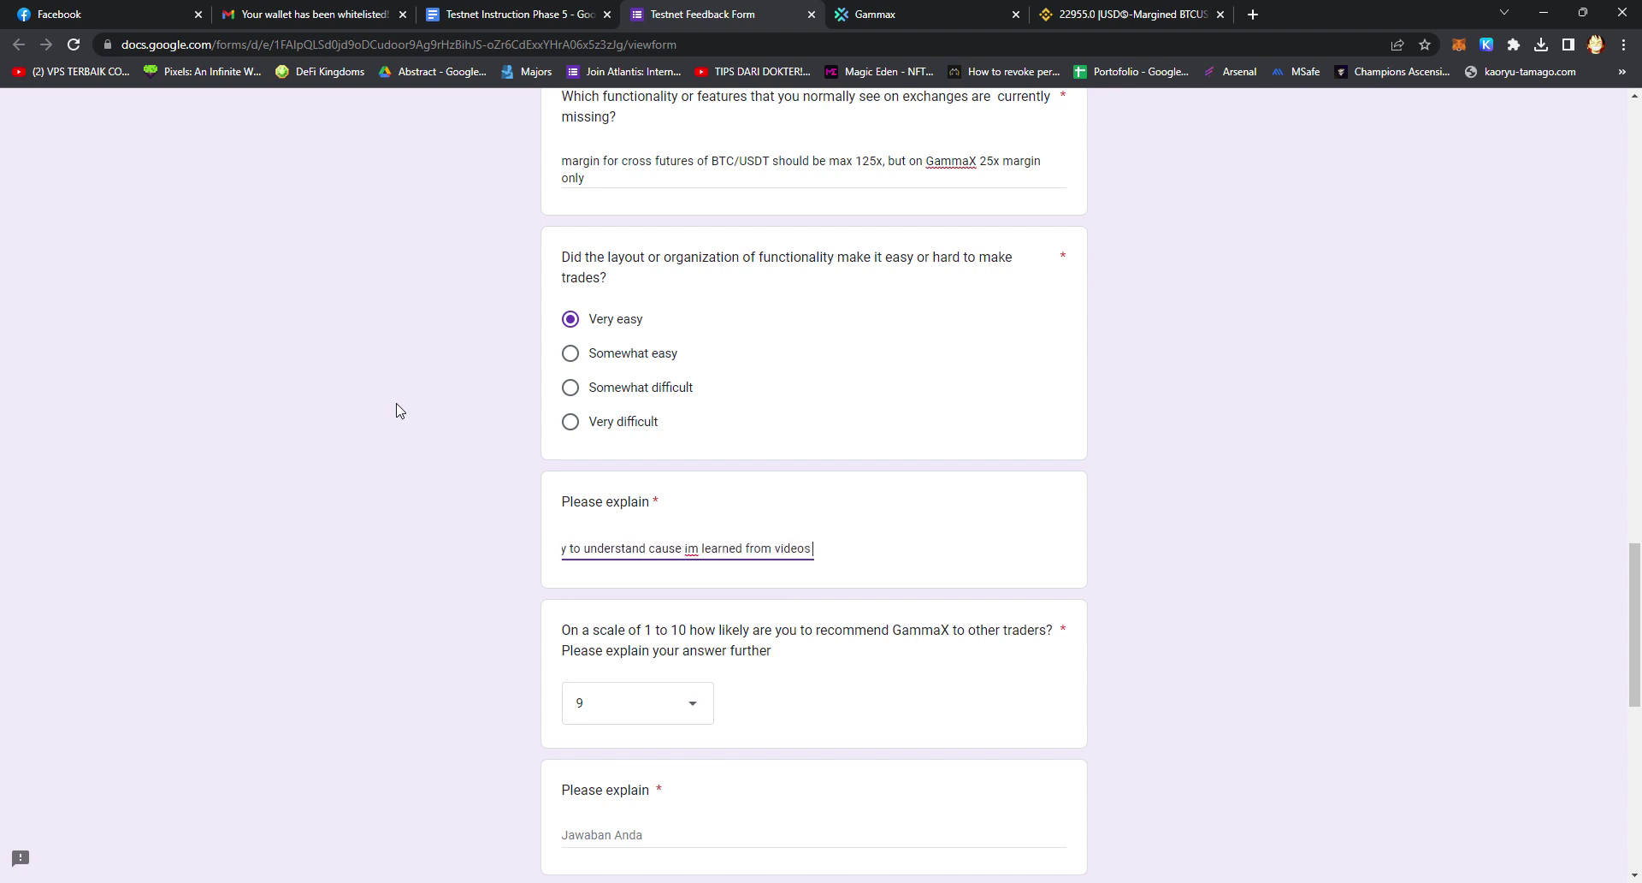
pyautogui.write(' of guid')
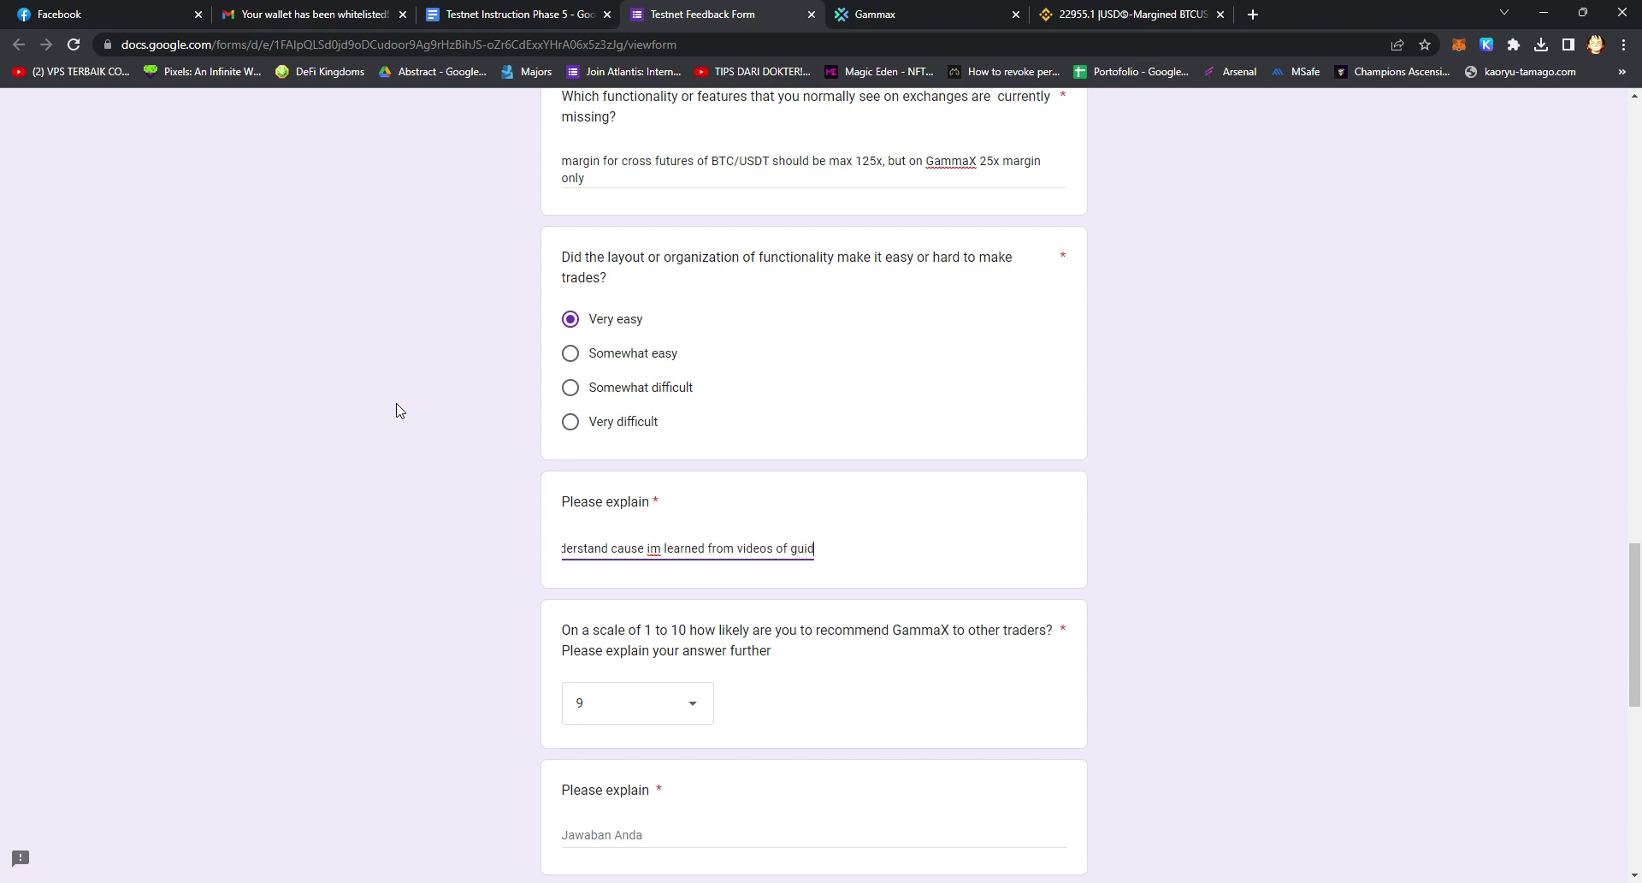
pyautogui.write('e from learn')
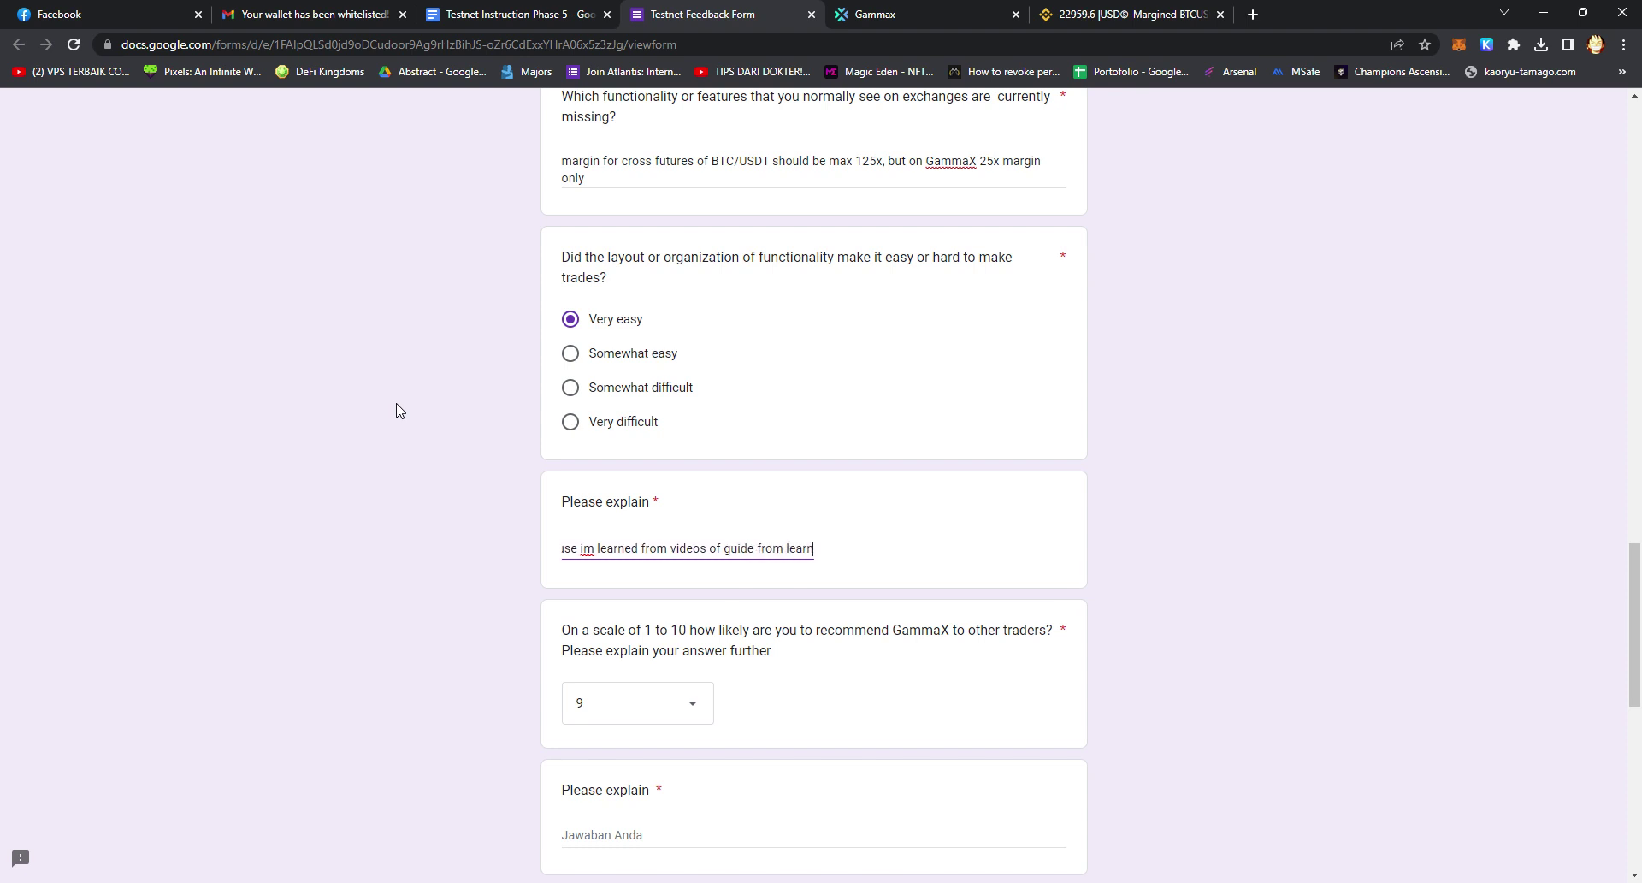
pyautogui.write(' & earn')
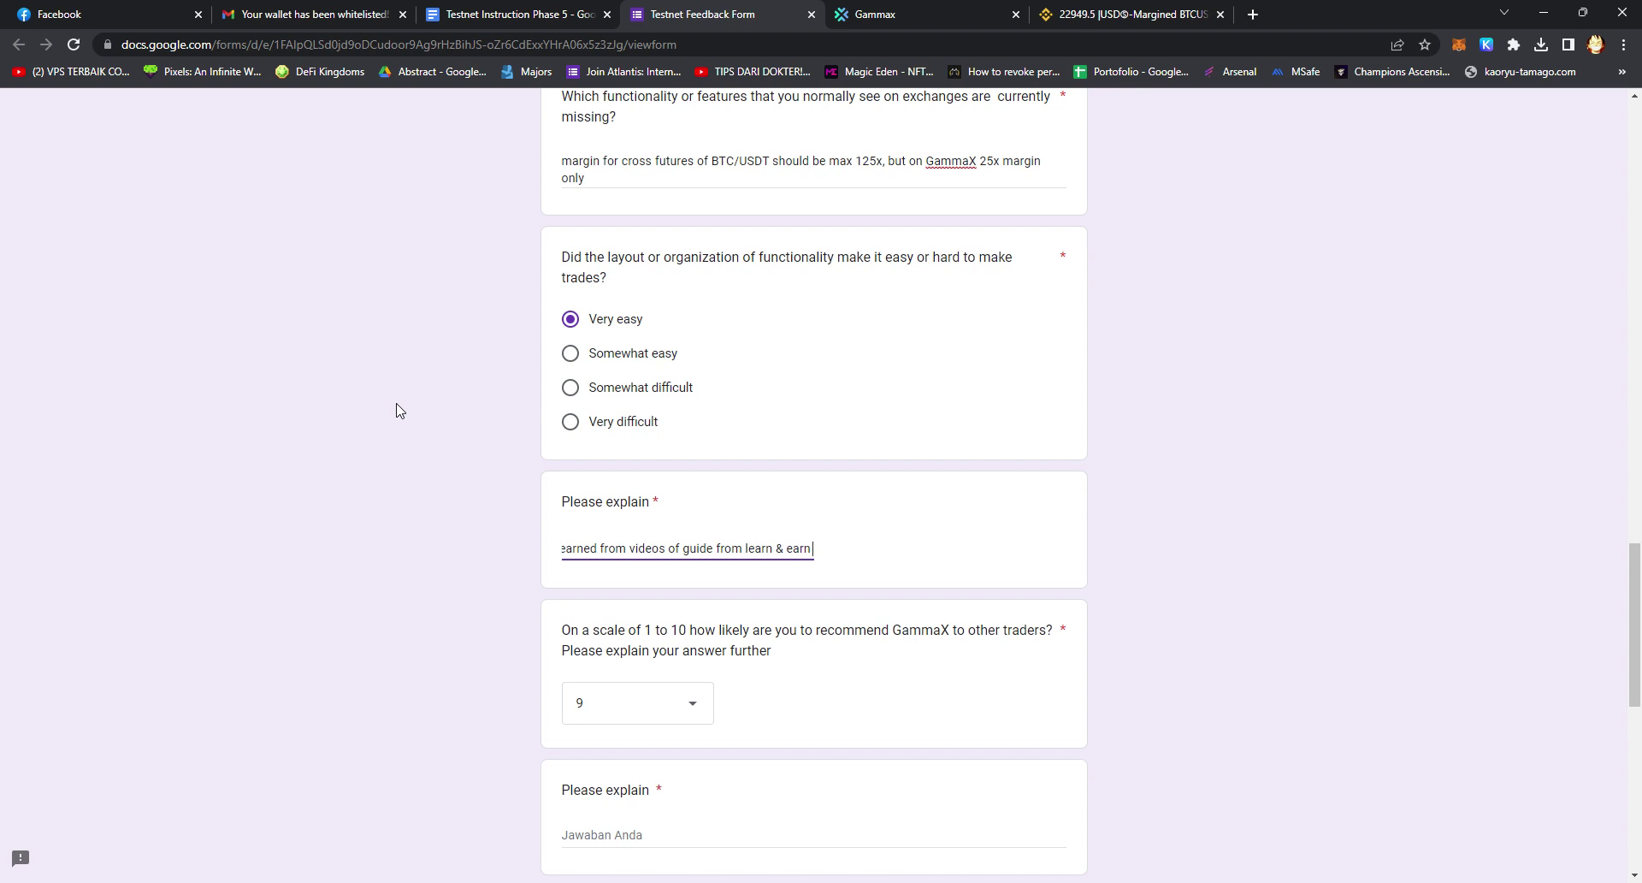
# Explain the recommendation rating with "UI so smooth, transaction pretty fast, features is easy to use for newbie"
pyautogui.scroll(-8, 402, 381)
pyautogui.scroll(3, 403, 378)
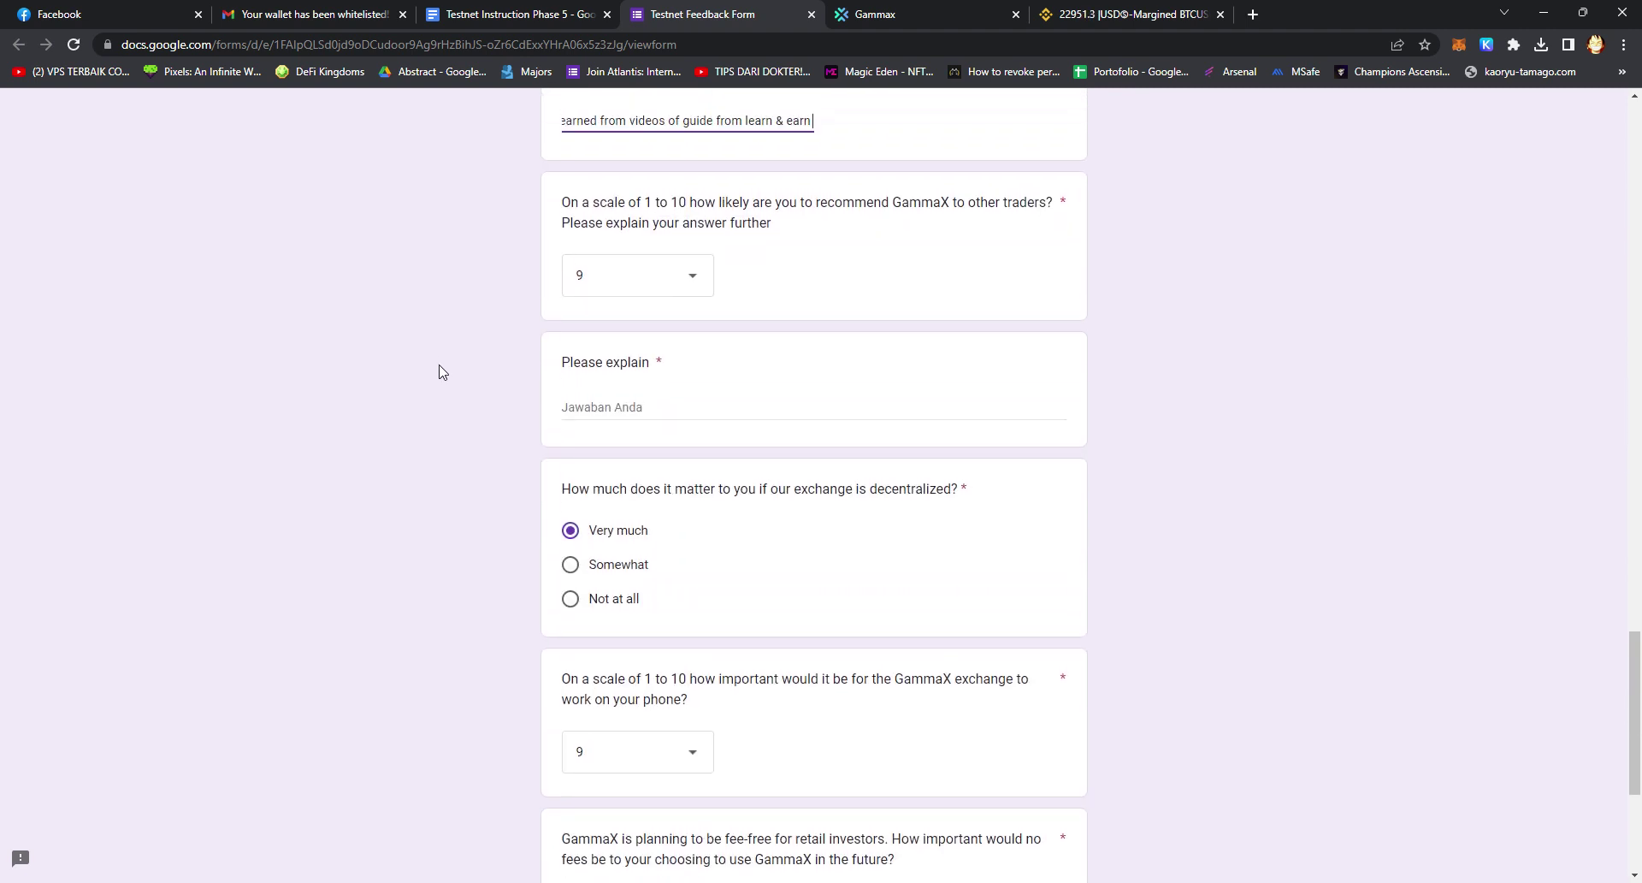
pyautogui.click(638, 410)
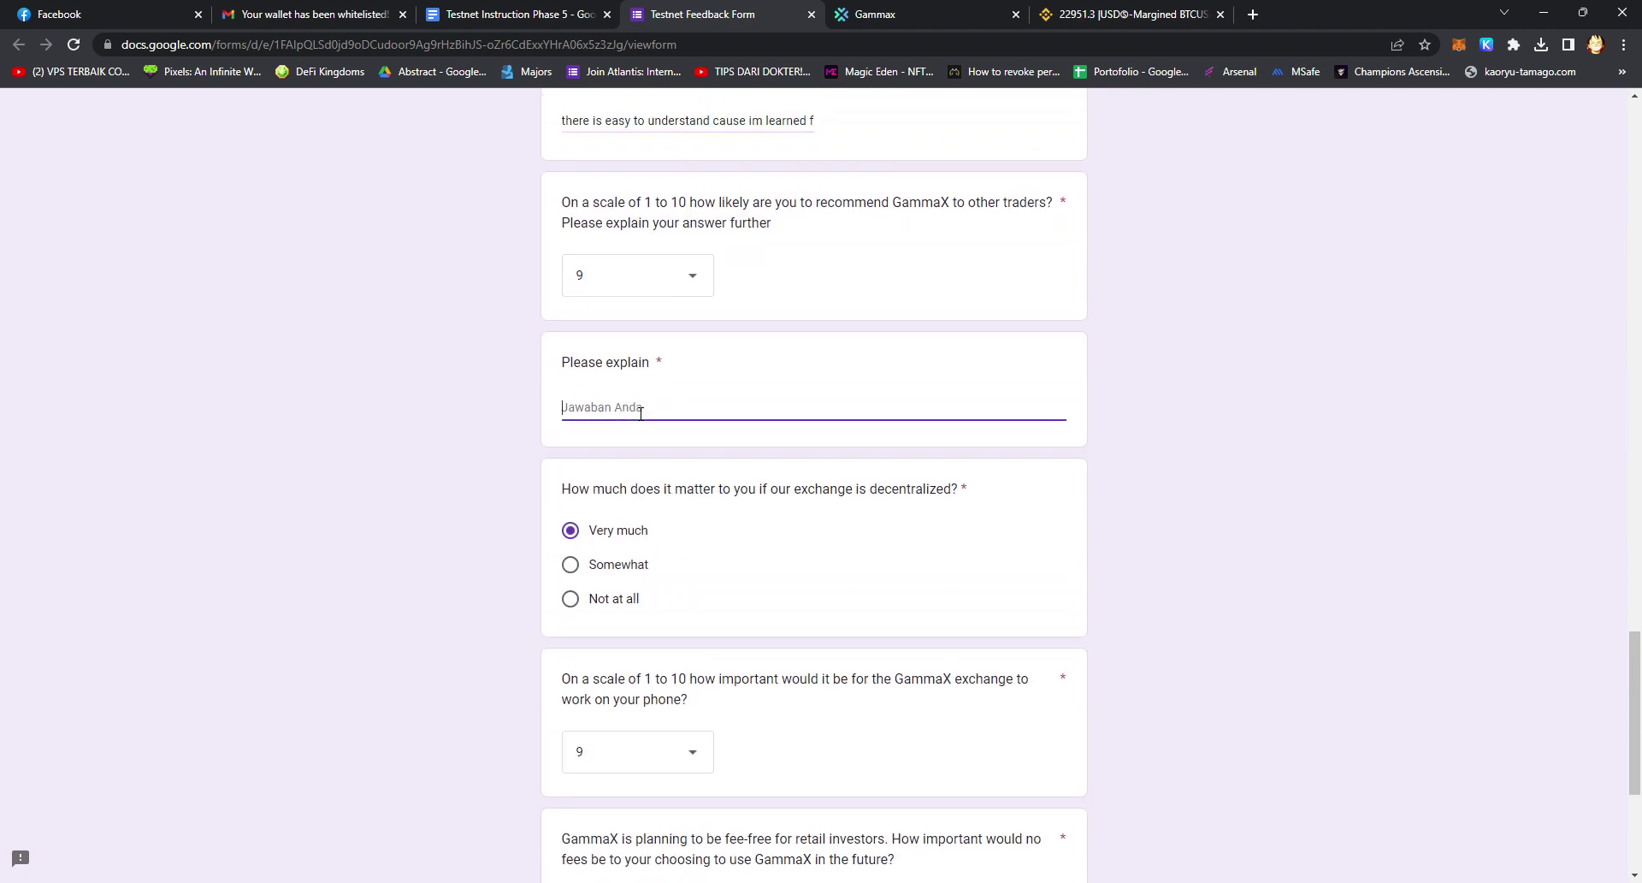
pyautogui.write('UI so smooth, transaction pretty fast,')
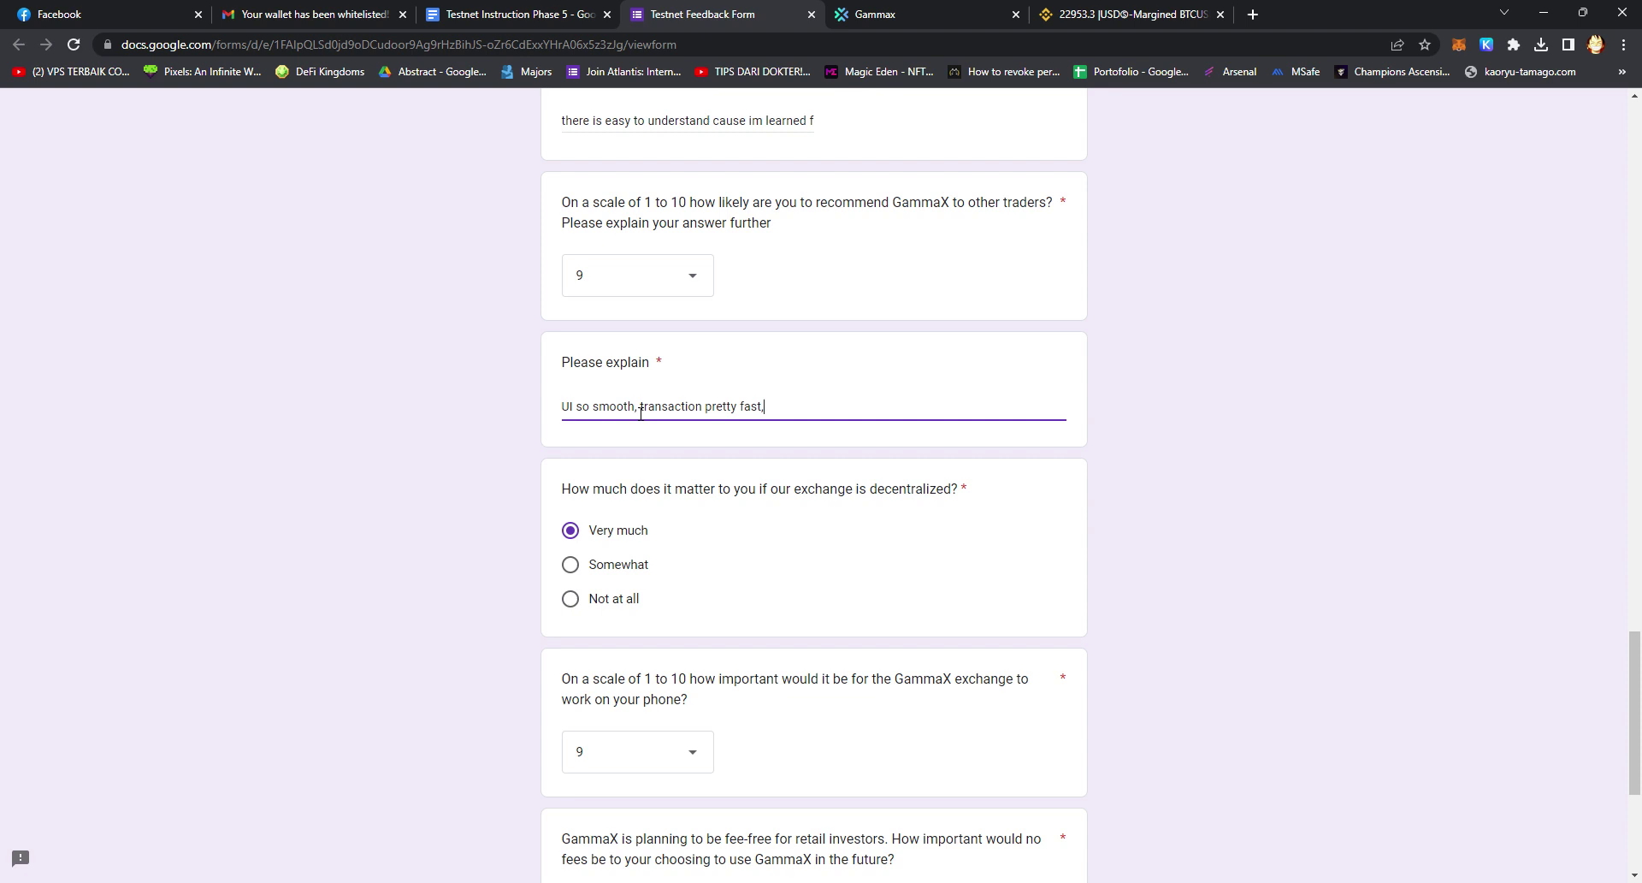
pyautogui.write(' features is easy to use for e')
pyautogui.write('ewbie')
# Submit the completed Testnet Feedback Form and close its browser tab
pyautogui.scroll(-4, 641, 419)
pyautogui.click(575, 746)
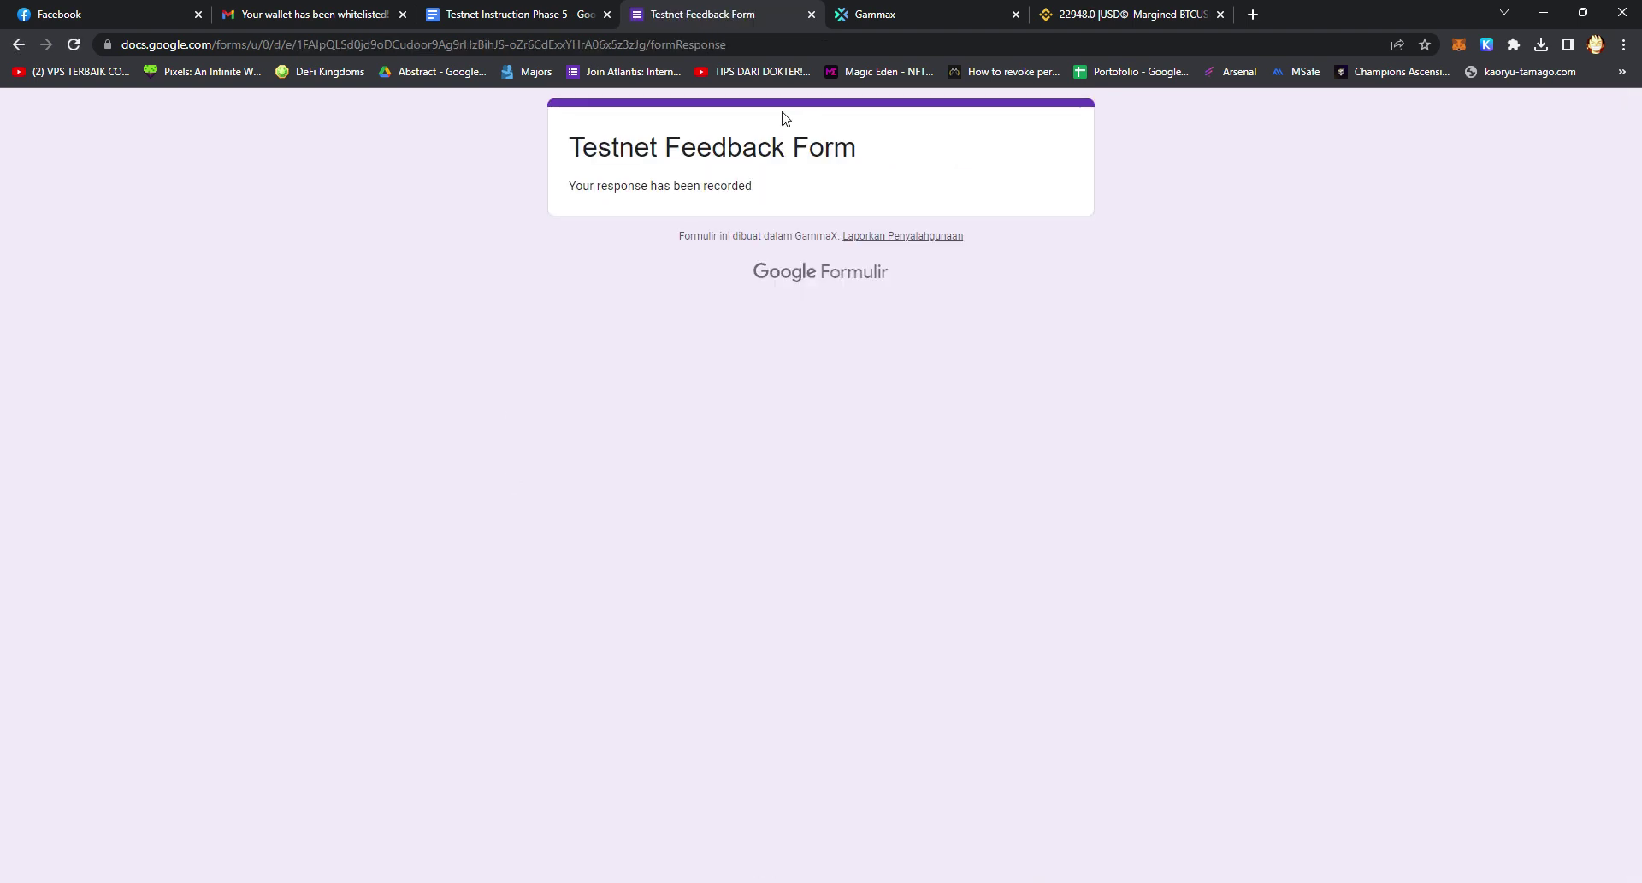
pyautogui.click(811, 14)
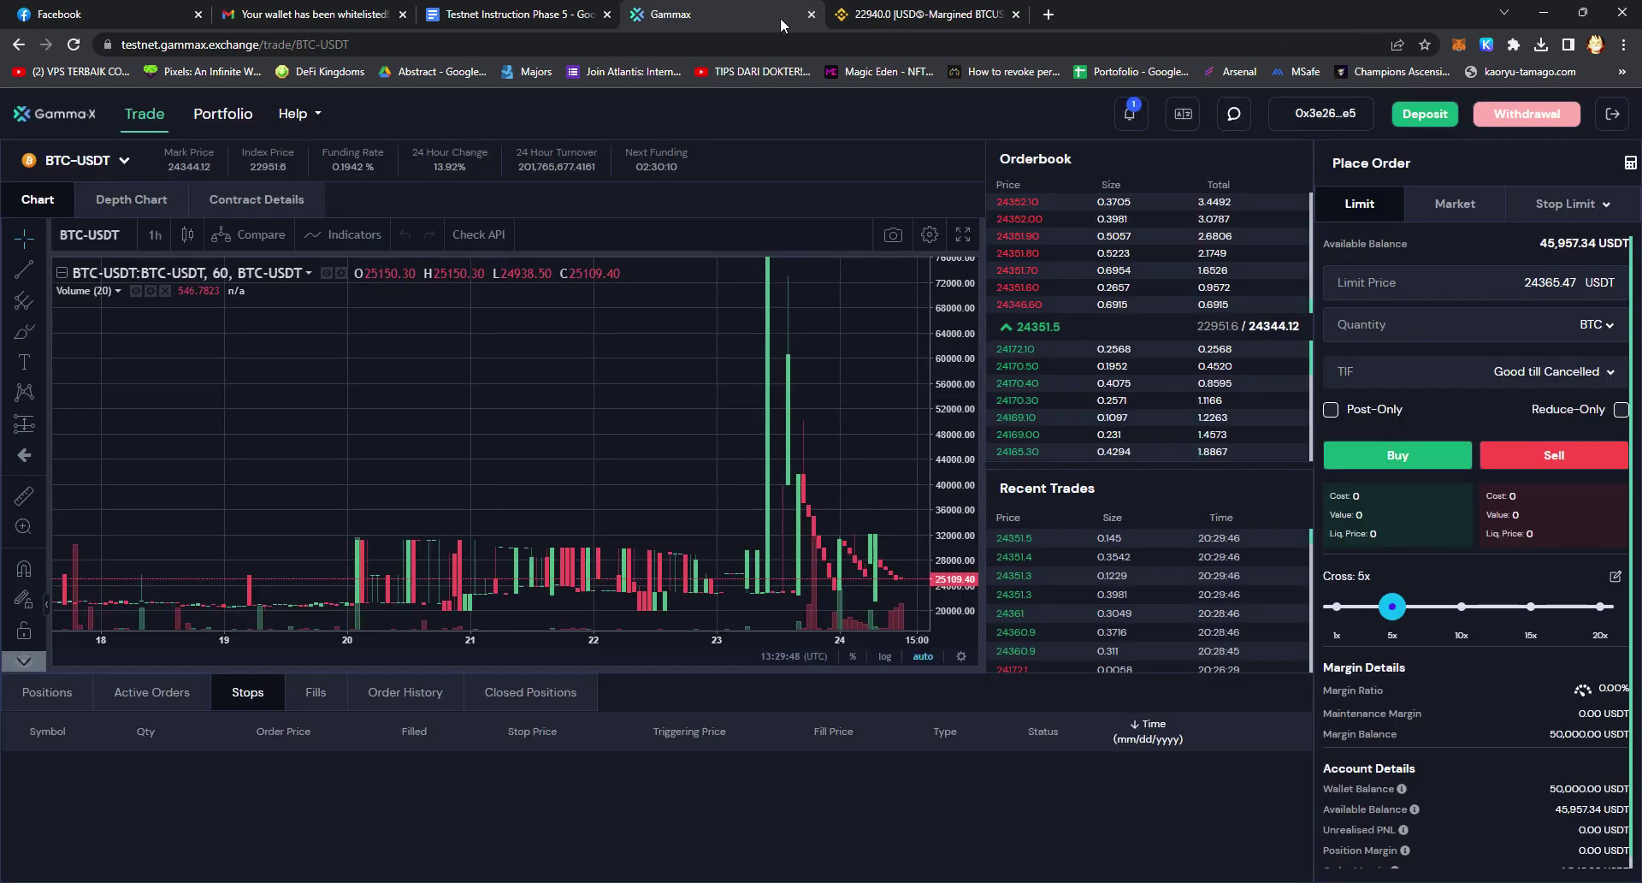